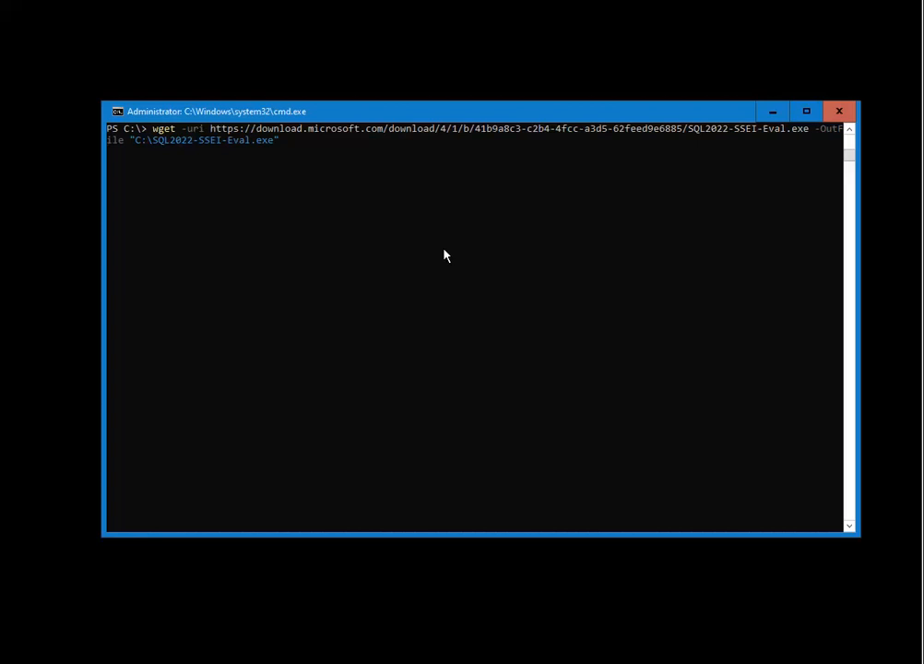
Step: Run the prepared wget command to download the SQL Server 2022 evaluation installer to C:\SQL2022-SSEI-Eval.exe
key("Return")
left_click(479, 244)
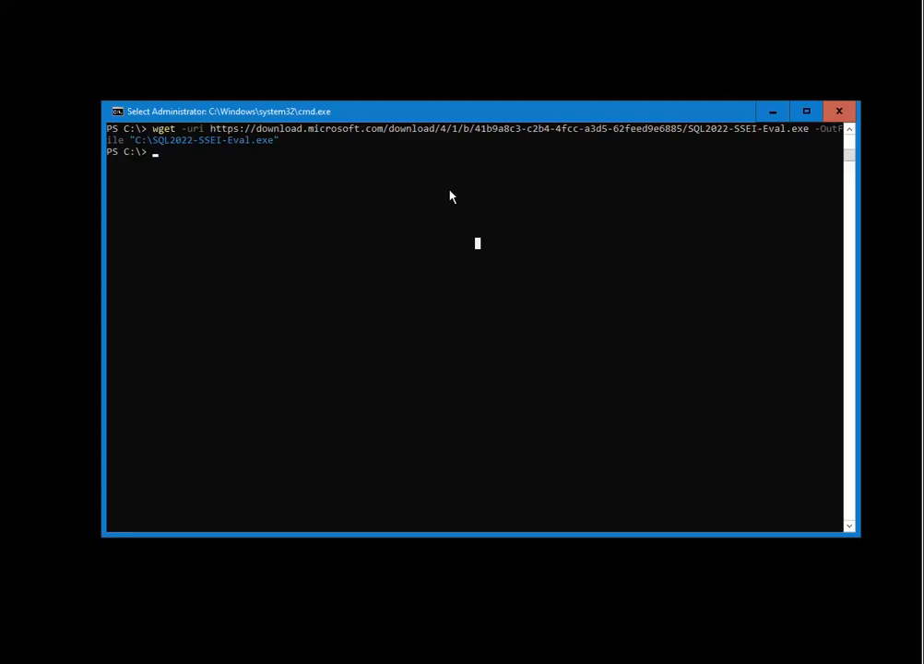
Step: Launch File Explorer from the PowerShell prompt with explorer.exe
type("expl")
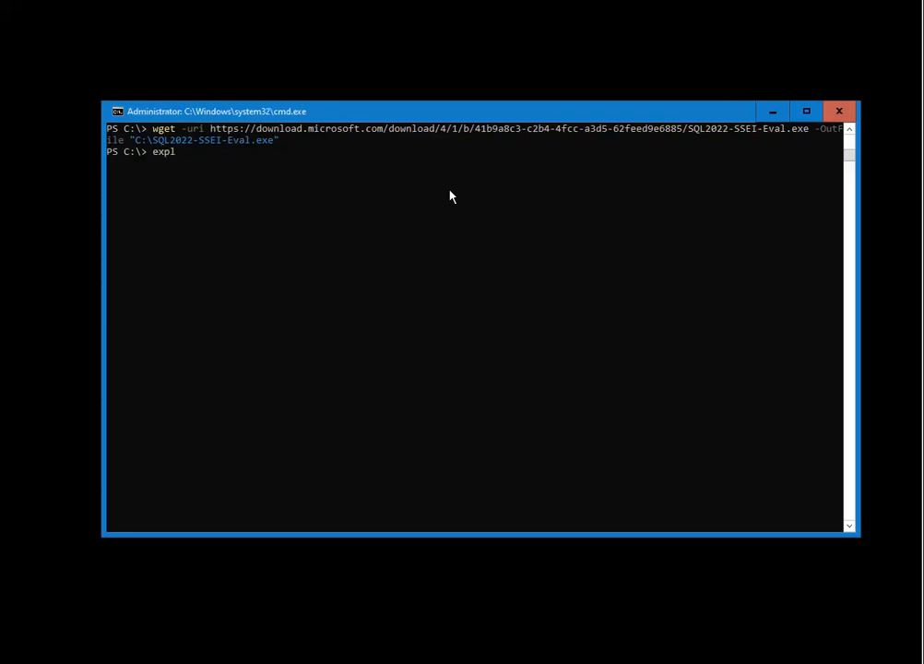
type("orer.ex")
type("er.xex")
left_click(362, 196)
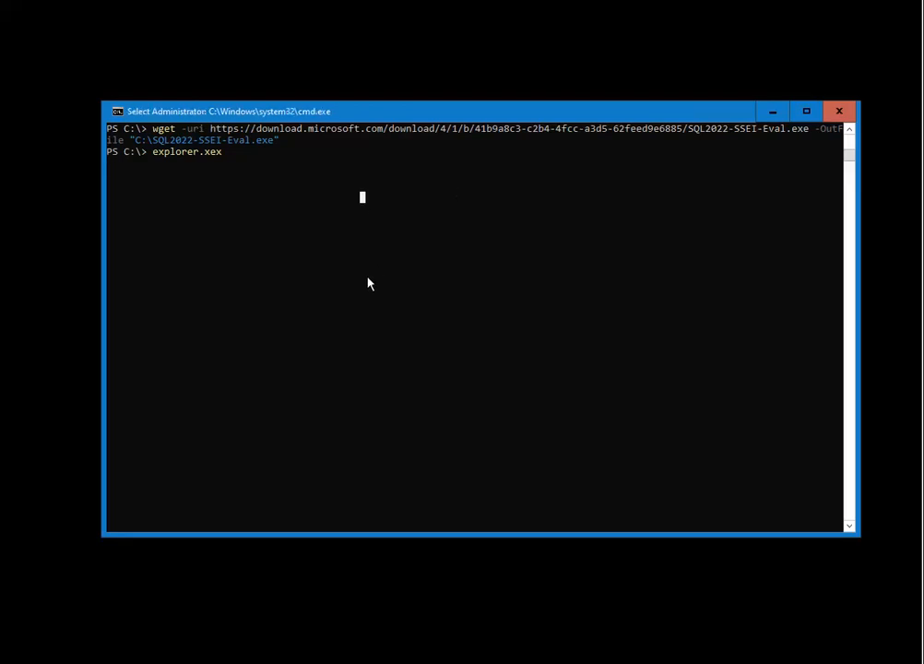
key("Escape")
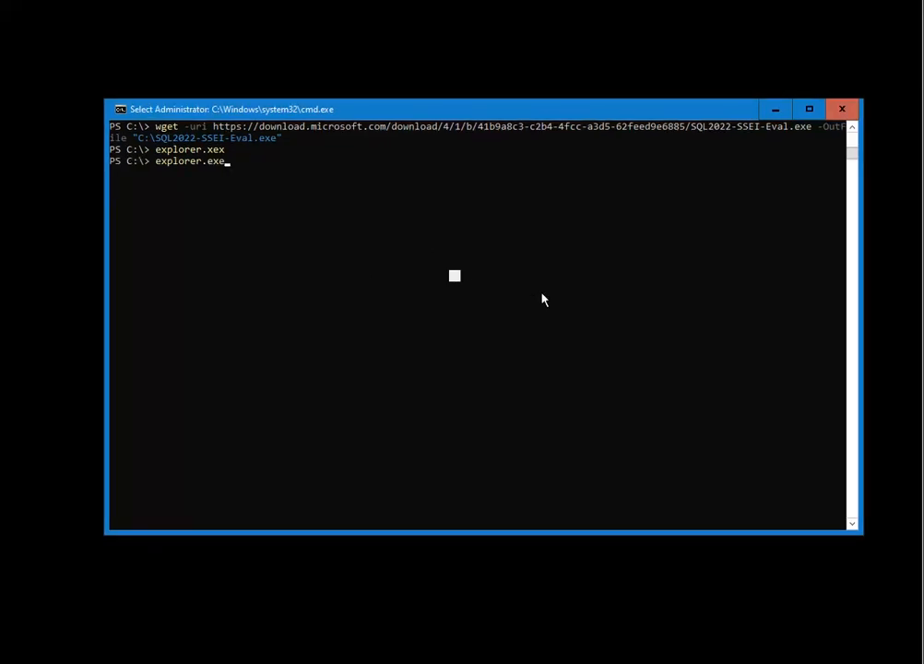
key("Escape")
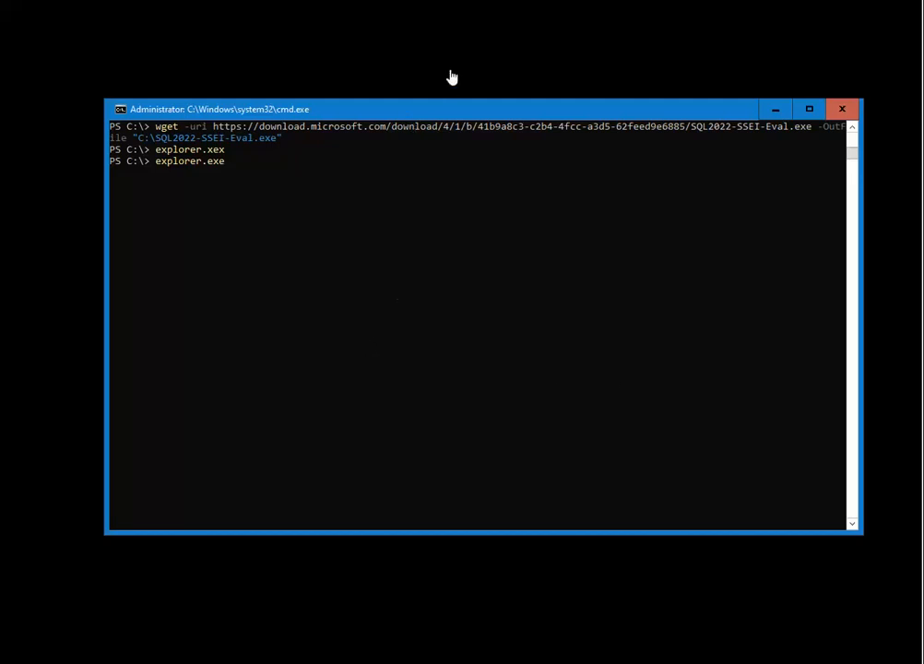
key("Return")
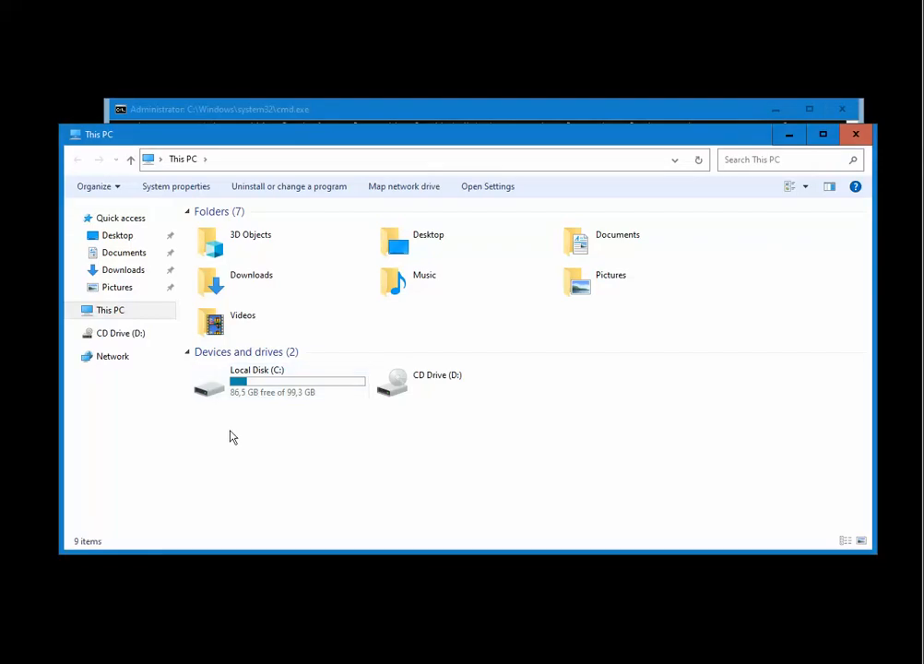
Step: Open Local Disk (C:) and run SQL2022-SSEI-Eval as administrator
left_click(262, 380)
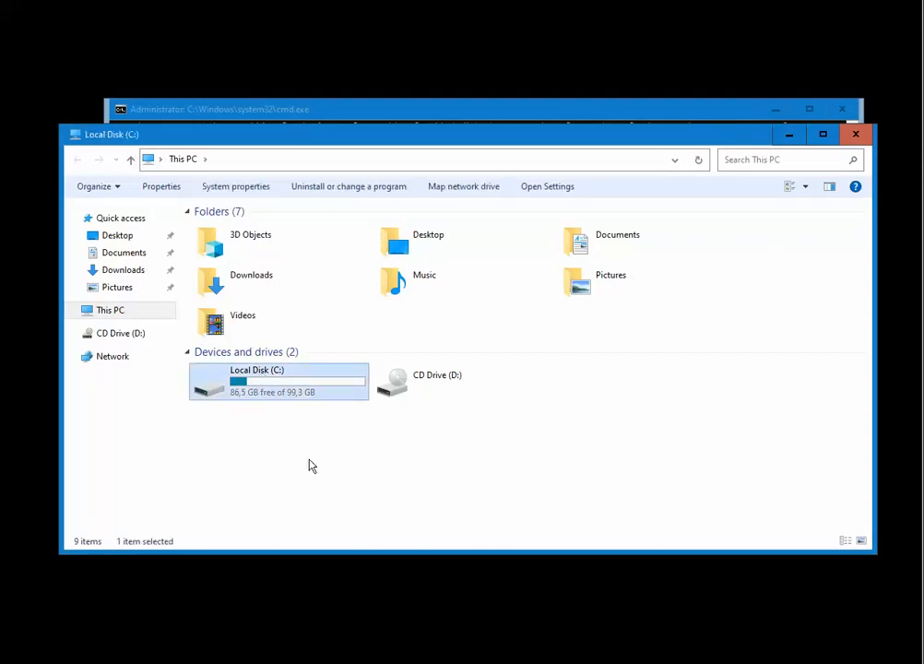
right_click(252, 349)
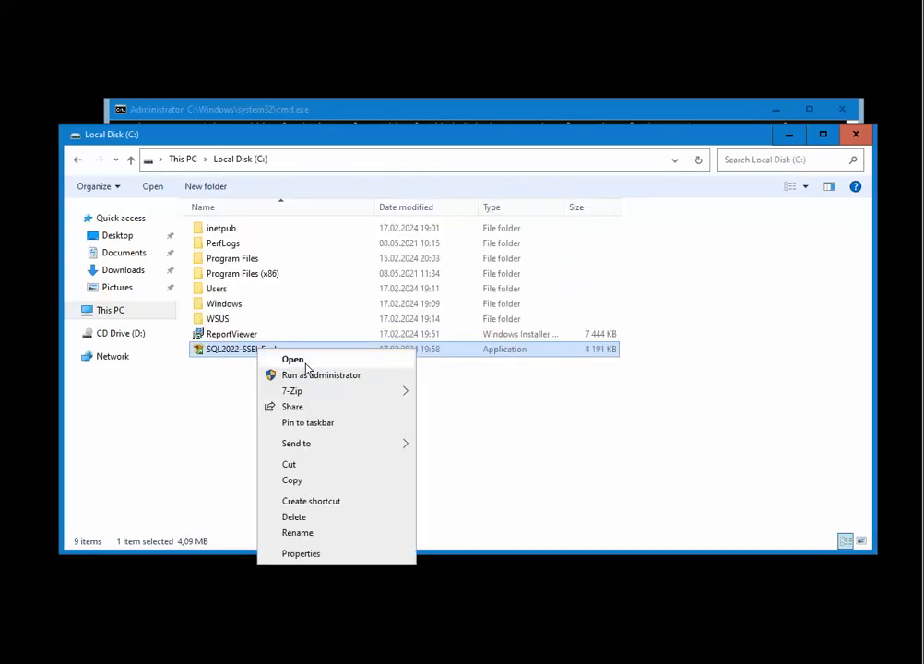
left_click(310, 374)
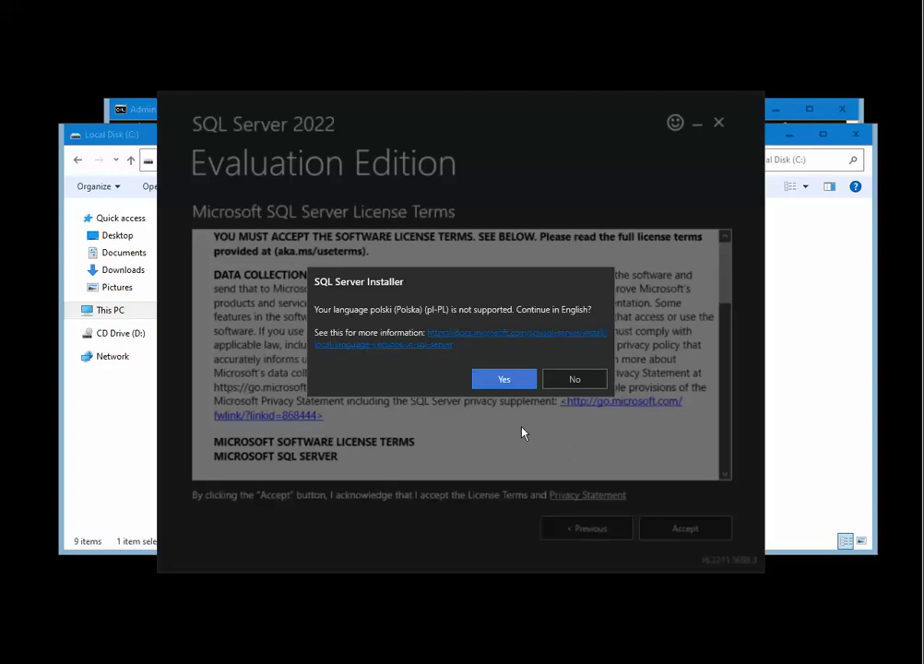
Step: Install SQL Server 2022 with the Basic type in English, accepting the license terms and the location C:\Program Files\Microsoft SQL Server
left_click(588, 379)
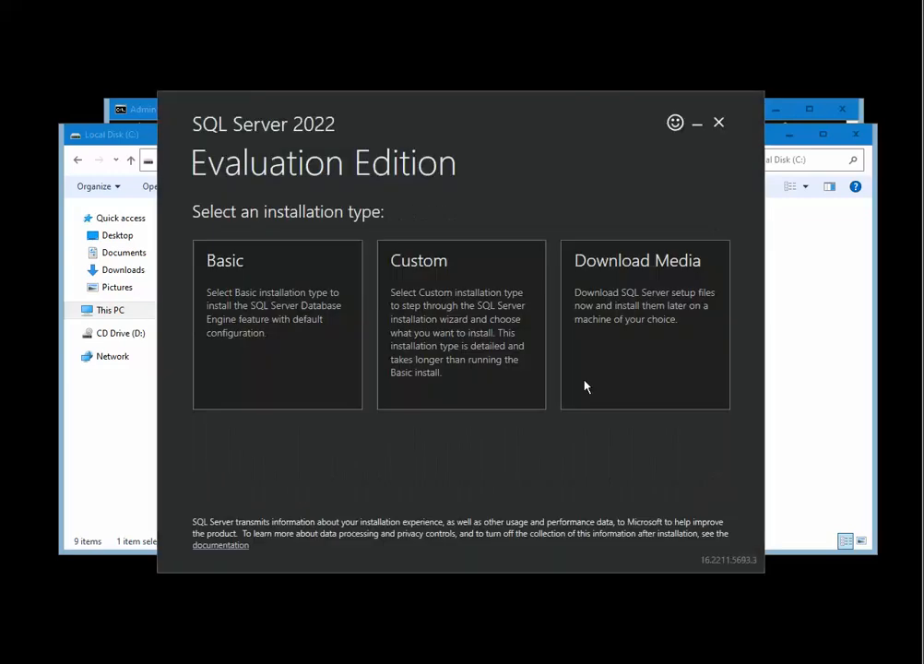
left_click(310, 351)
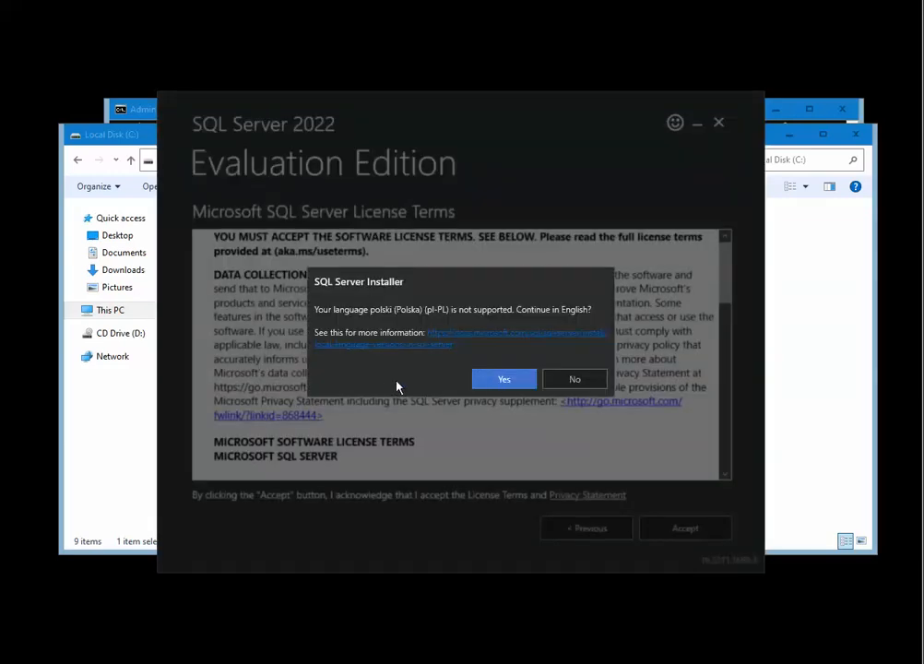
left_click(504, 381)
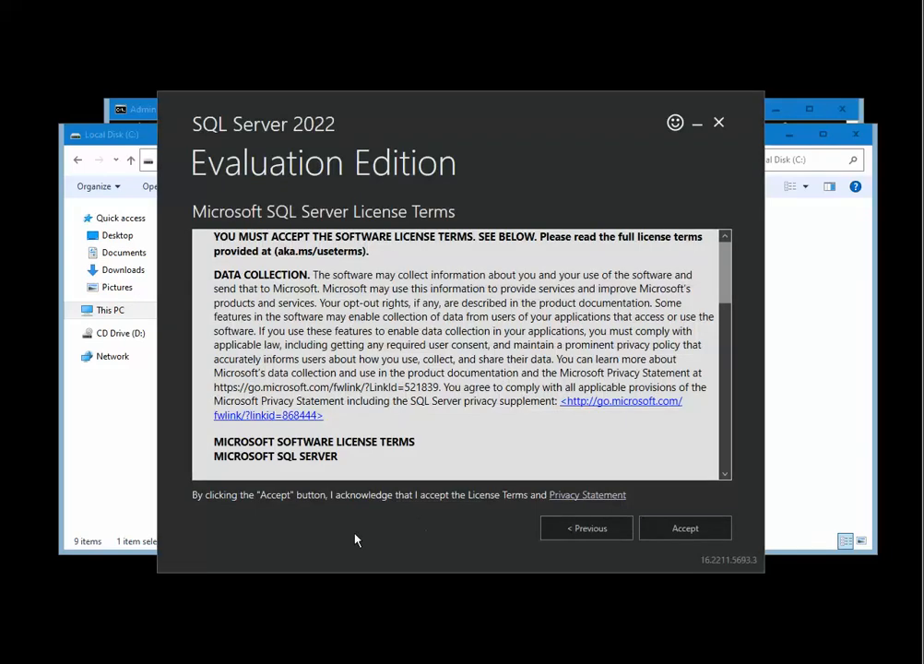
left_click(707, 537)
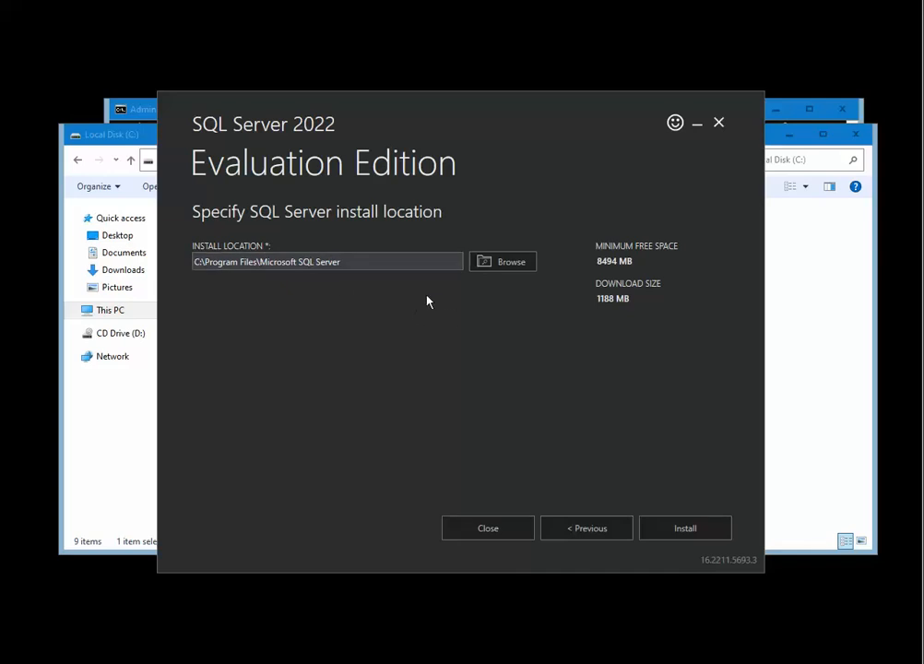
left_click(701, 530)
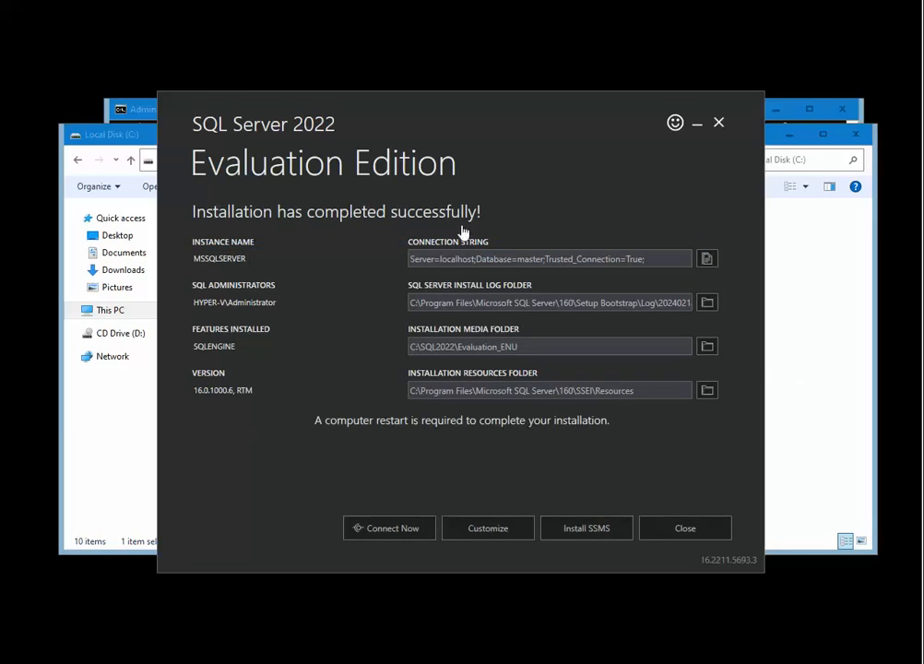
Step: Test the connection to the installed SQL Server instance in SQLCMD, and close the SQLCMD window
left_click(697, 532)
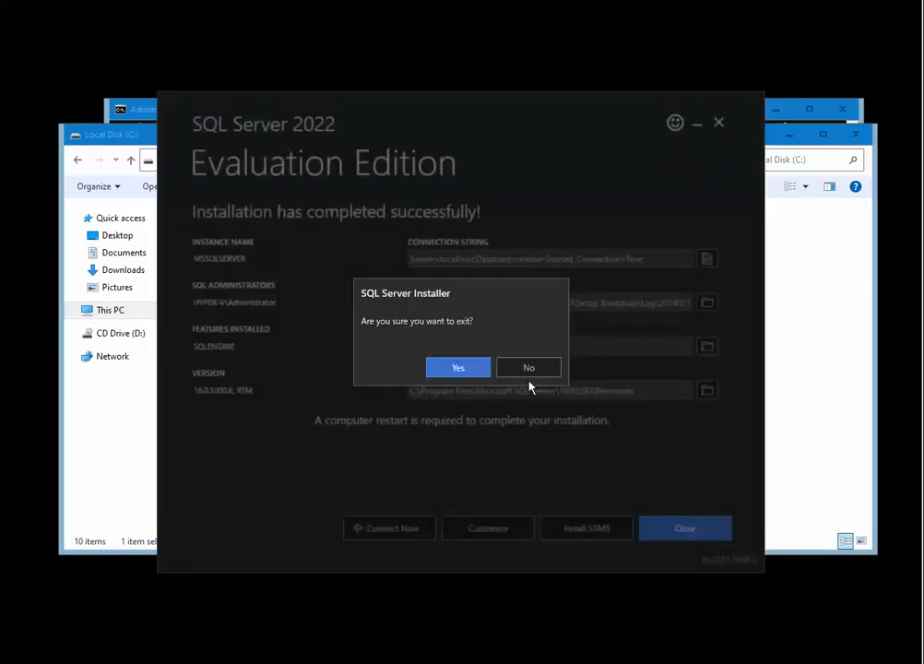
left_click(531, 370)
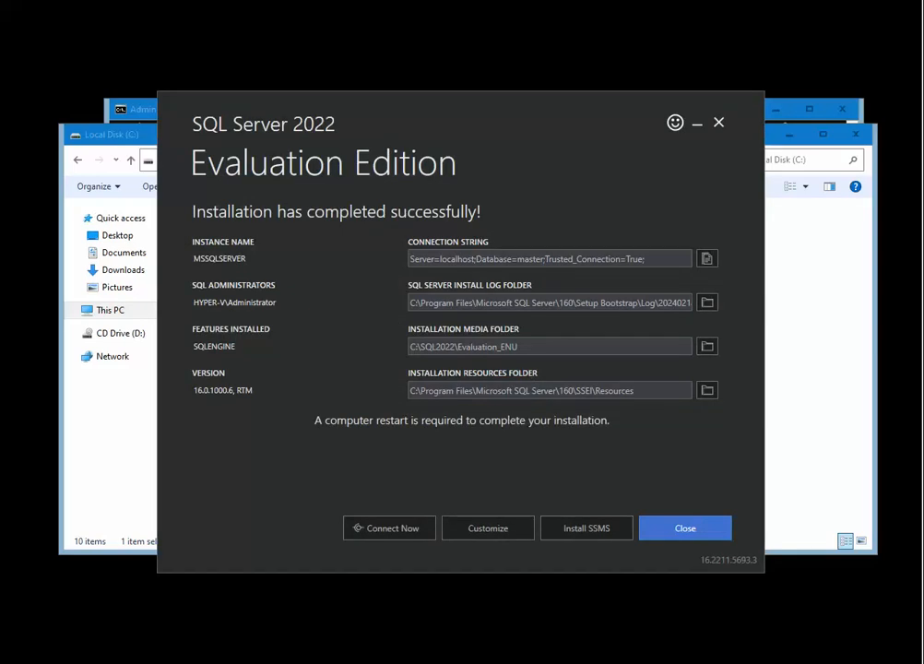
left_click(385, 530)
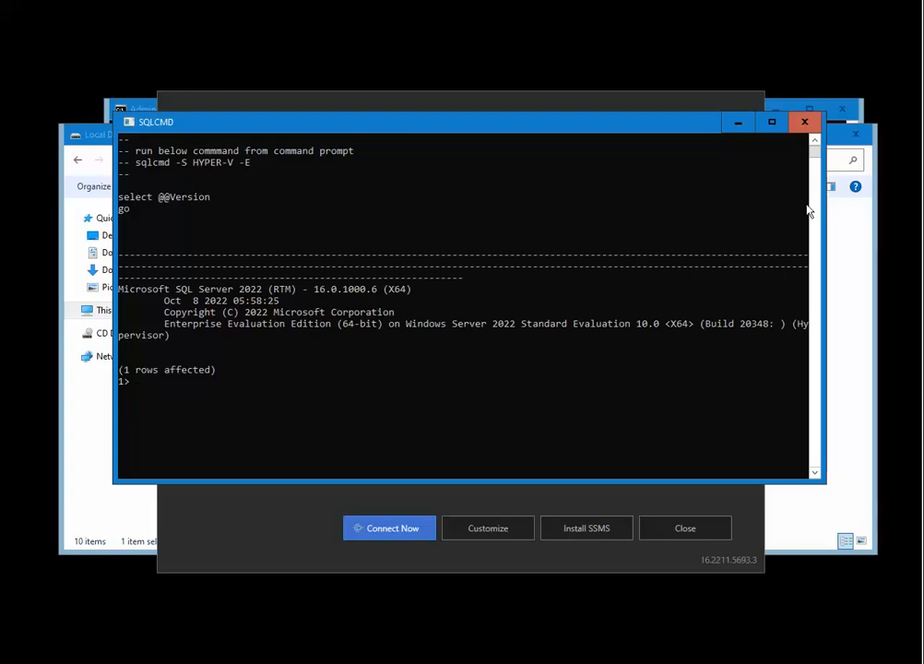
left_click(804, 123)
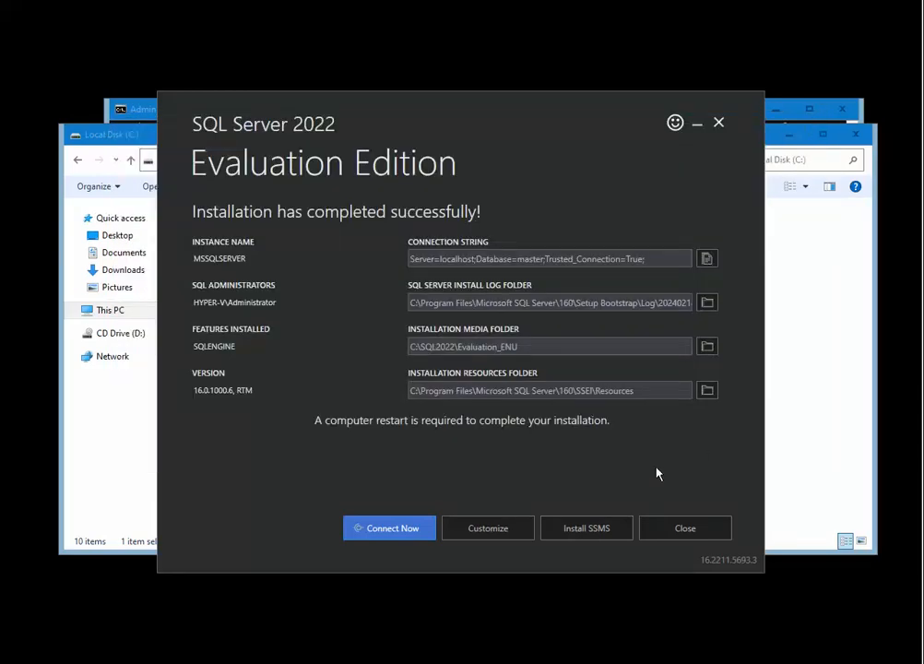
Step: Close the SQL Server installer and confirm the exit
left_click(699, 538)
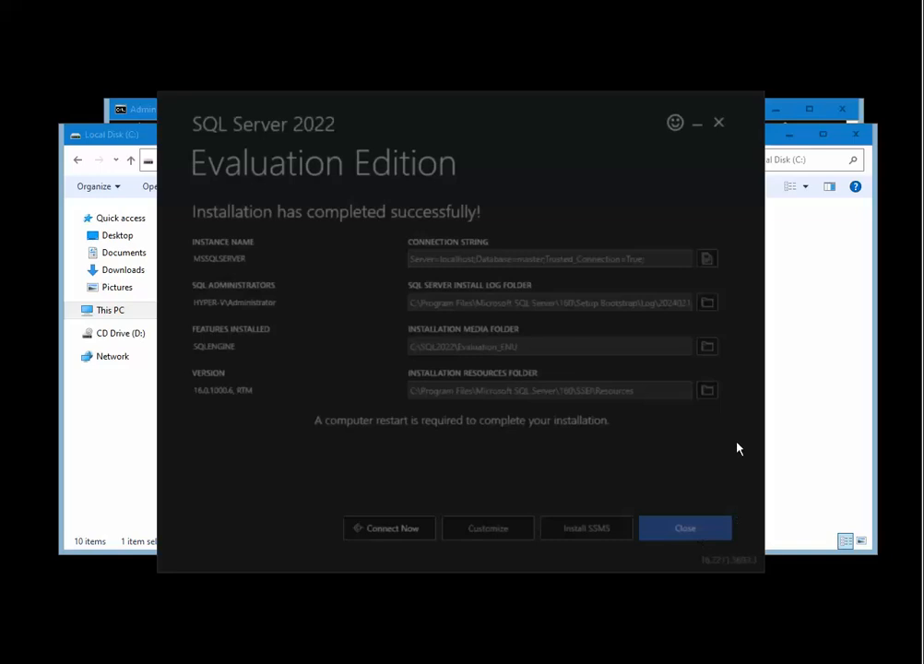
left_click(458, 367)
left_click(476, 452)
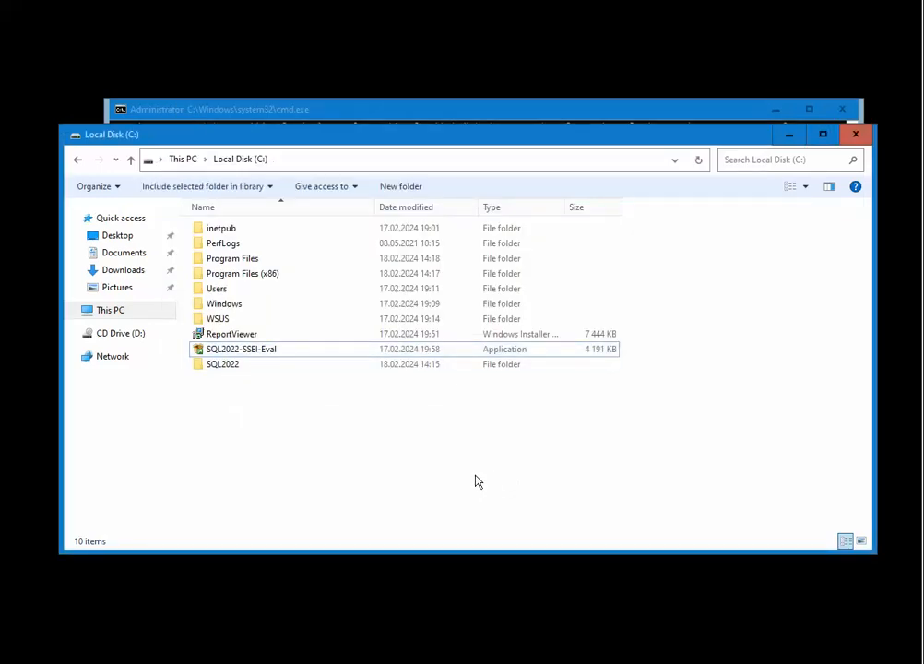
Step: Inspect the contents of the SQL2022 folder on drive C: and return to the drive's root
double_click(234, 367)
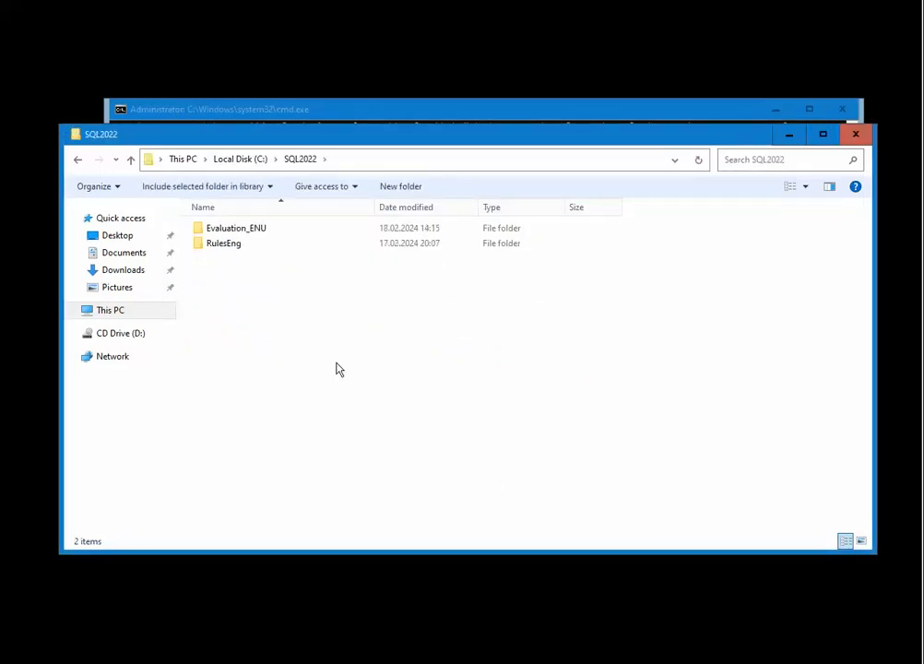
left_click(77, 159)
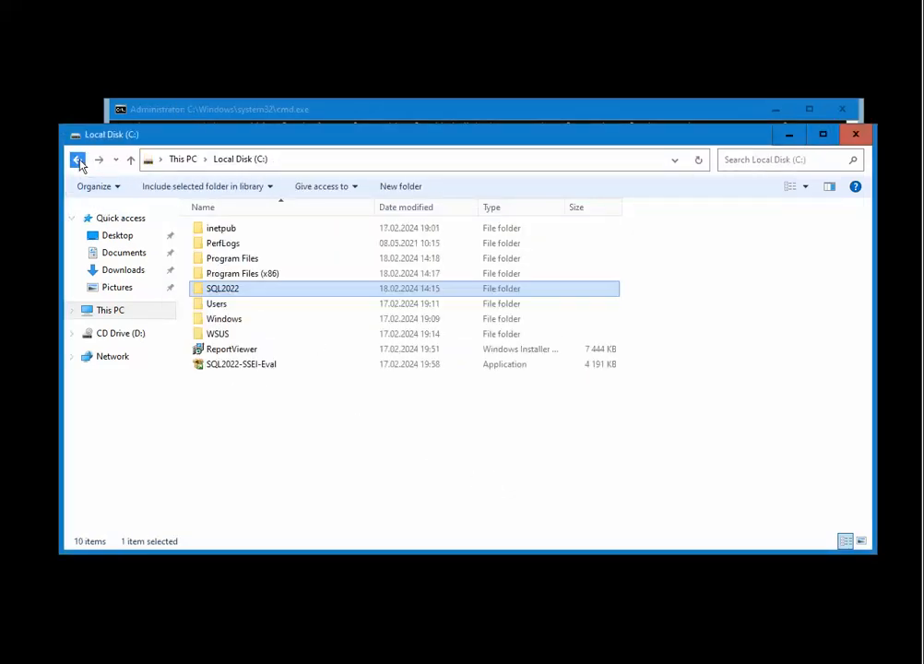
left_click(341, 479)
left_click(245, 350)
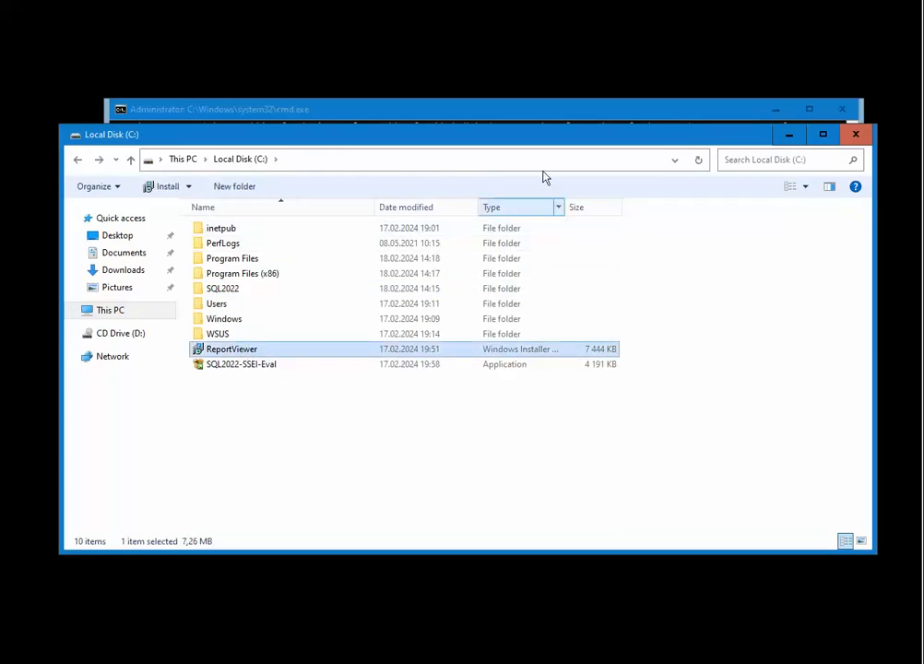
left_click(565, 117)
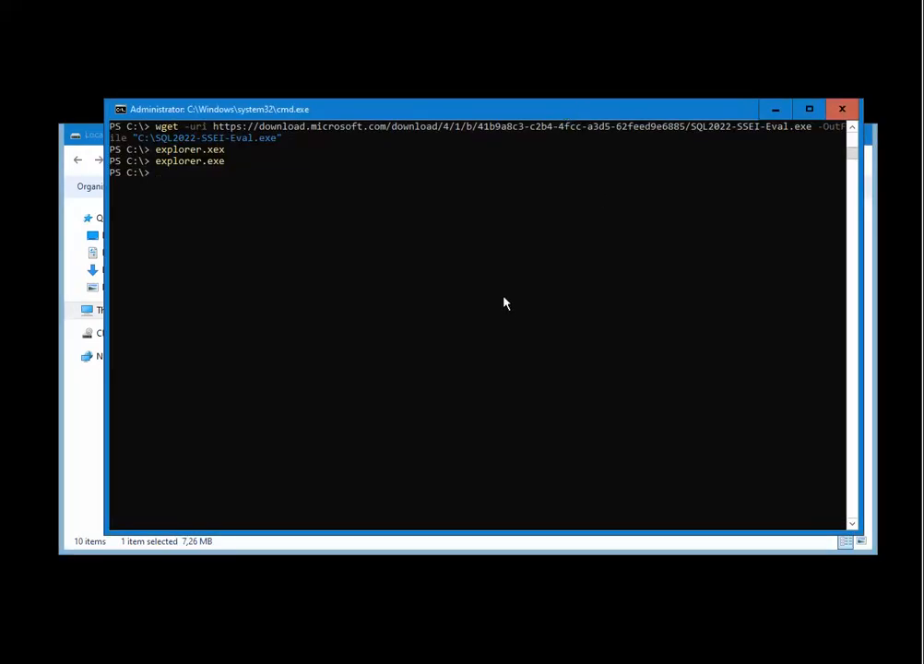
key("ctrl+l")
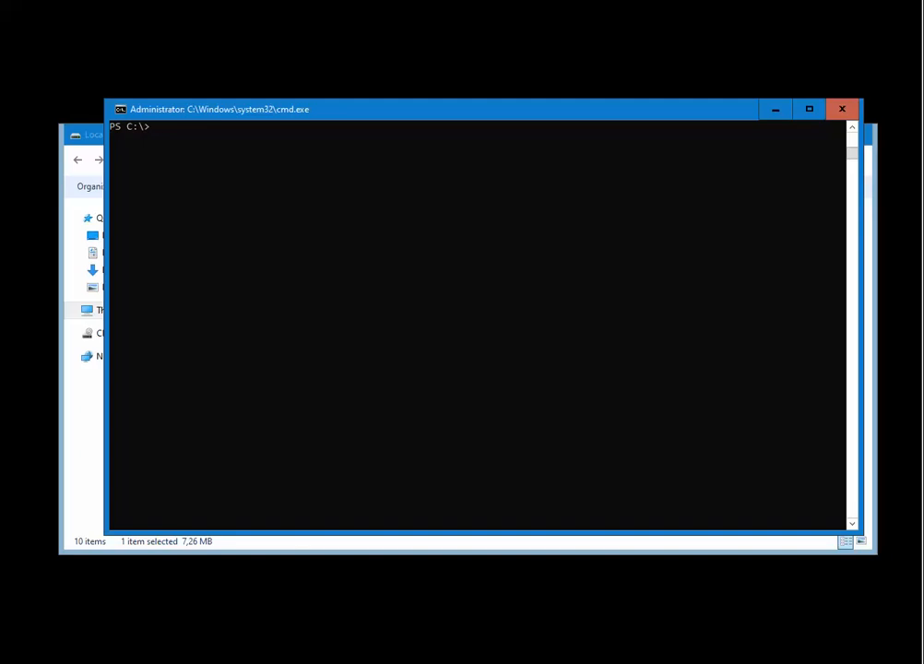
type("wget -uri")
right_click(592, 355)
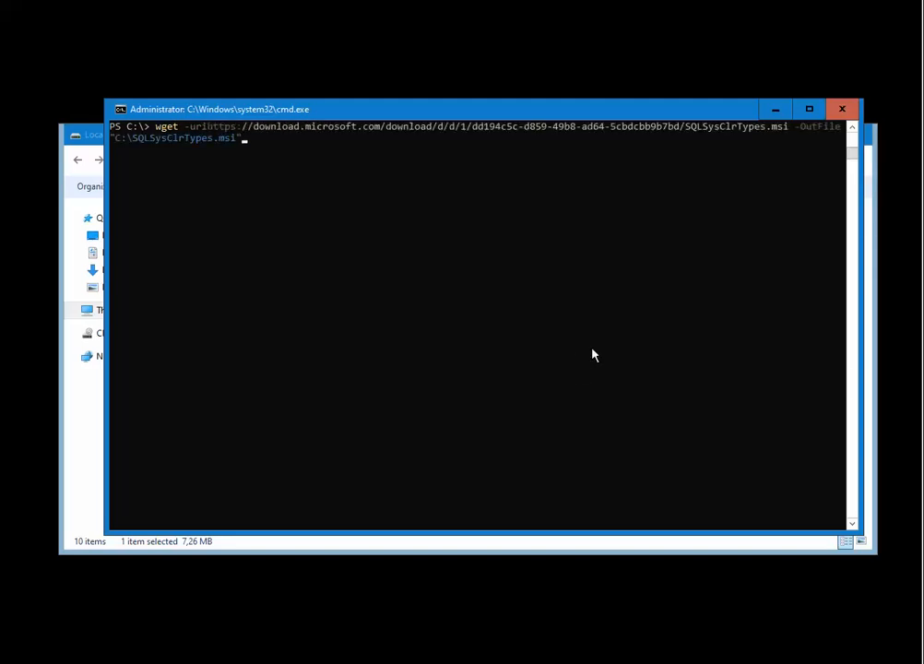
key("Left")
key("Left")
key("Left")
key("Left")
key("Left")
key("Left")
key("Left")
key("Left")
key("Left")
key("Left")
key("Left")
key("Left")
key("Left")
key("Left")
key("Left")
key("Left")
key("Left")
key("Left")
key("Left")
key("Left")
key("Left")
key("Left")
key("Left")
key("Left")
key("Left")
key("Left")
key("Left")
key("Left")
key("Left")
key("Left")
key("Left")
key("Left")
key("Left")
key("Left")
key("Left")
key("Left")
key("Left")
key("Left")
key("Left")
key("Left")
key("Left")
key("Left")
key("Left")
key("Left")
key("Left")
key("Left")
key("Left")
key("Left")
key("Left")
key("Left")
key("Left")
key("Left")
key("Left")
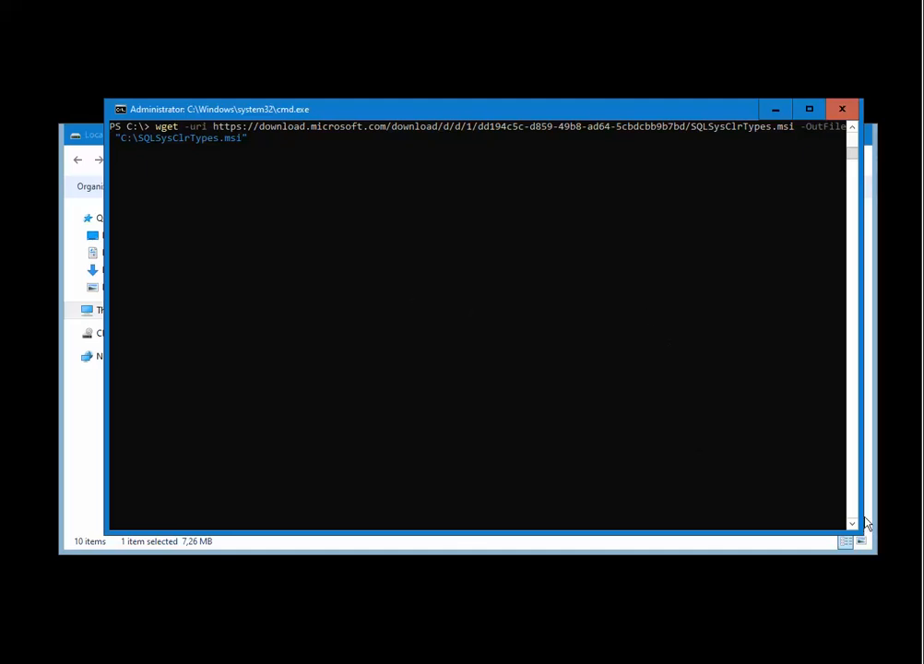
left_click_drag(862, 534, 882, 536)
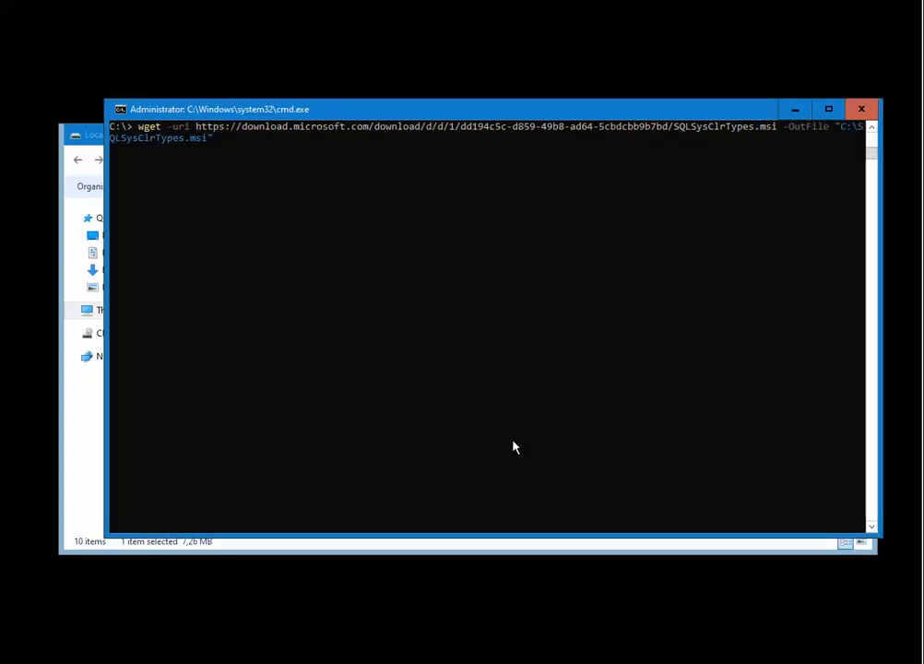
key("Return")
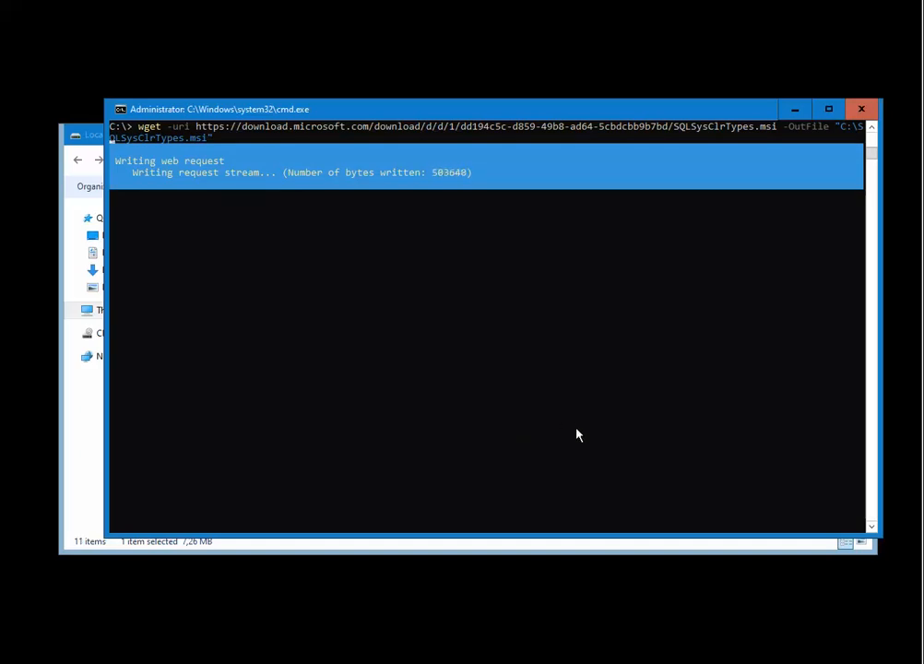
Step: Start installing SQLSysClrTypes from drive C: and accept its license terms
left_click_drag(507, 115, 508, 94)
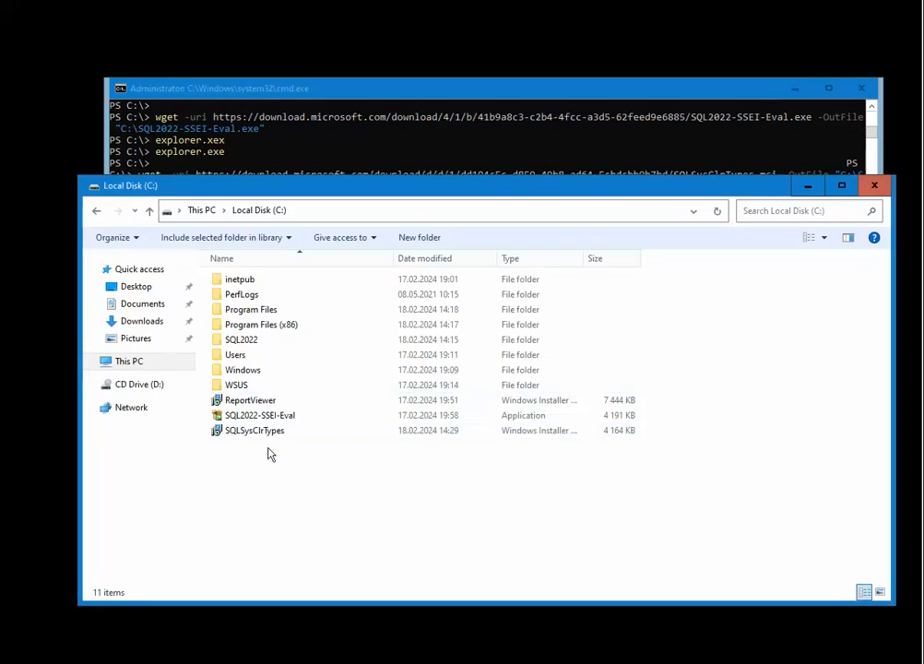
left_click(269, 434)
right_click(270, 433)
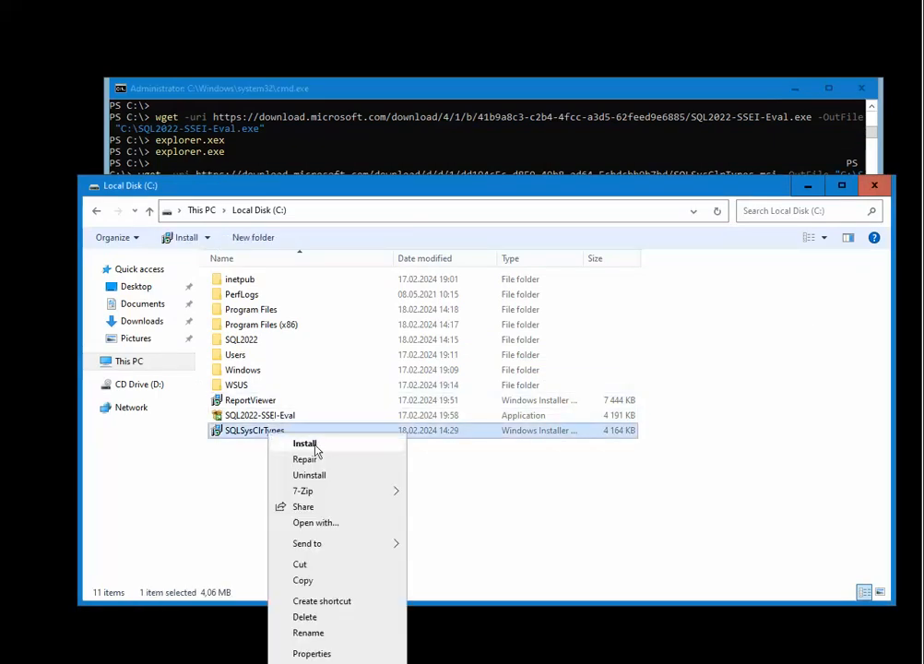
left_click(304, 445)
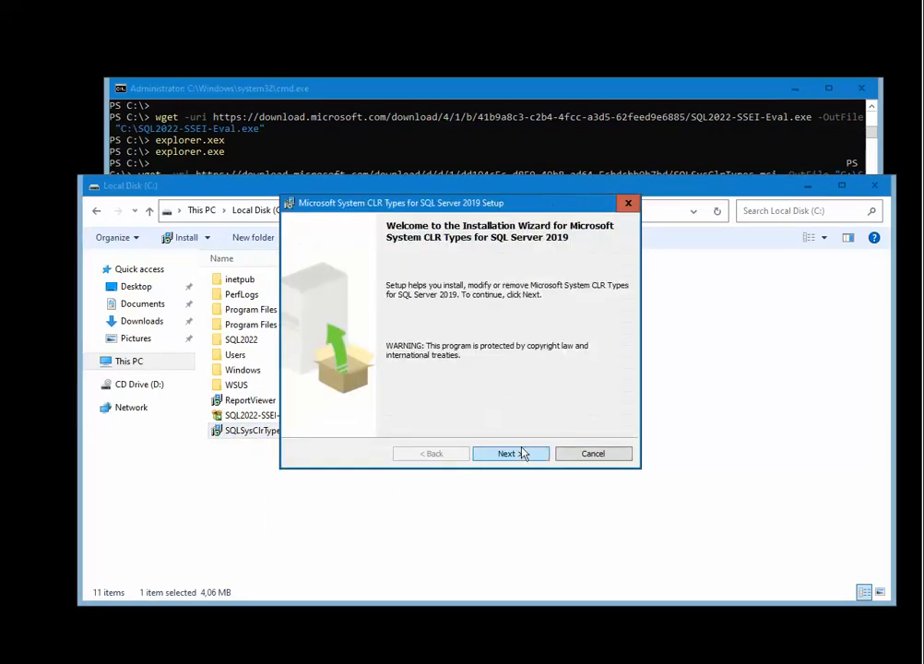
left_click(522, 458)
left_click(405, 402)
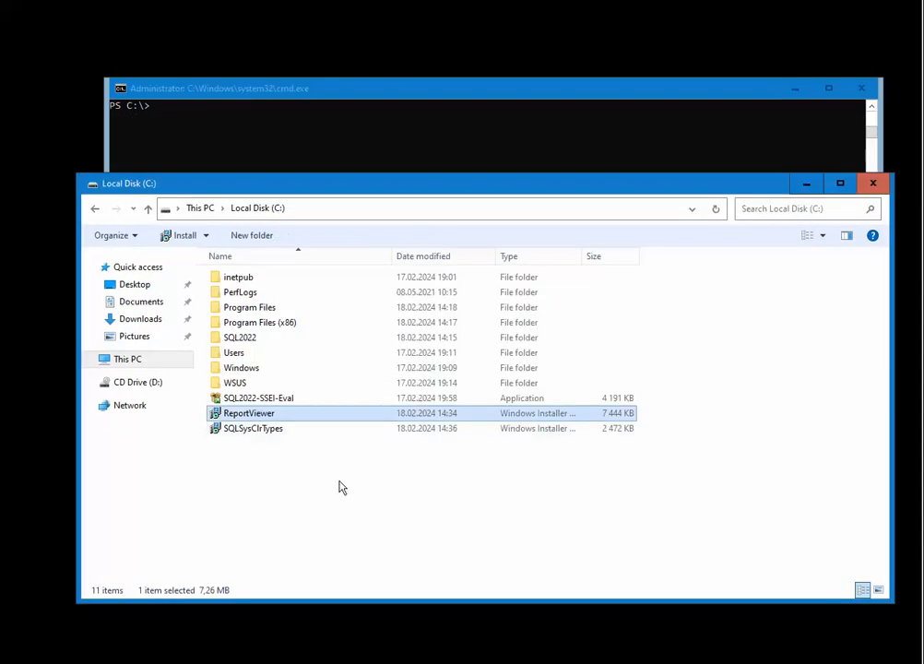
Step: Install Microsoft Report Viewer 2012 Runtime from ReportViewer on drive C:, accepting its license agreement, and finish the setup
left_click(341, 486)
double_click(256, 416)
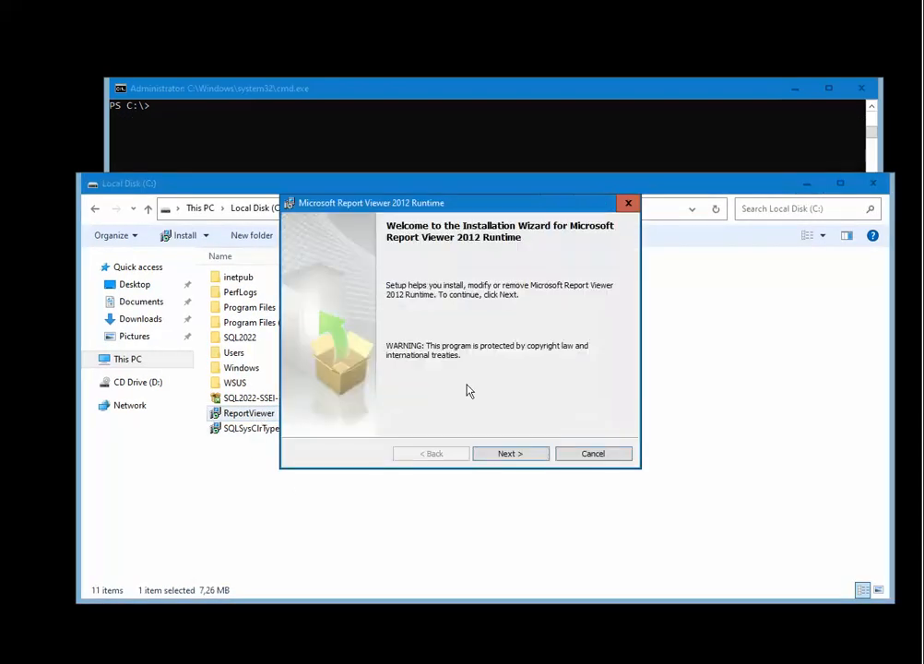
left_click(519, 454)
left_click(412, 404)
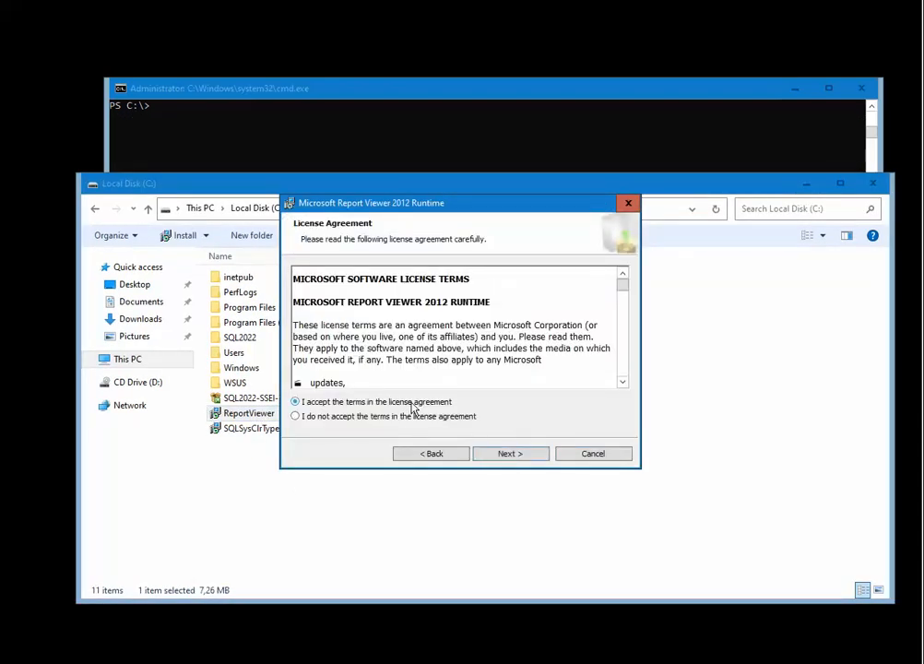
left_click(530, 454)
left_click(525, 456)
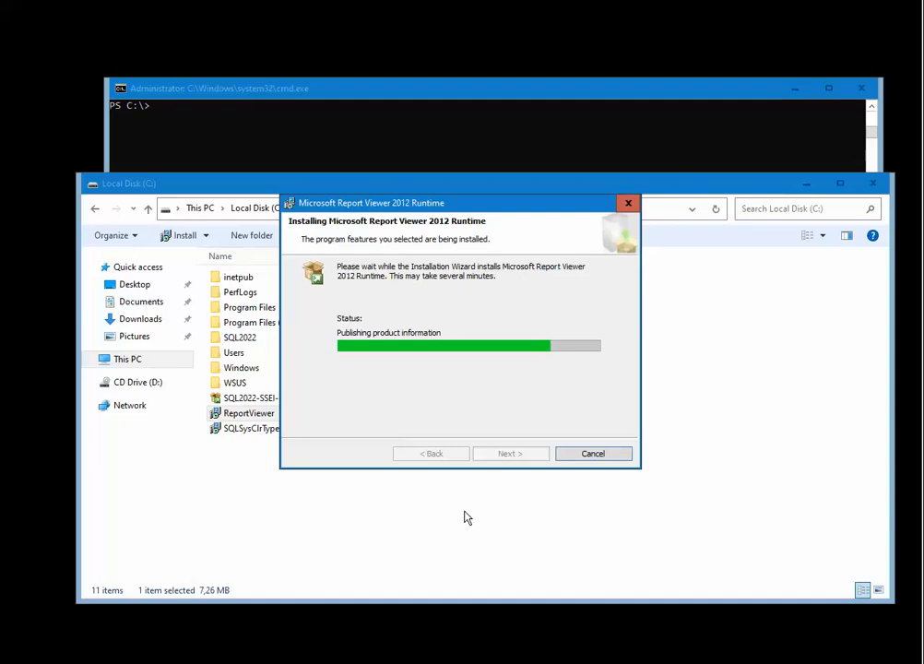
left_click(511, 453)
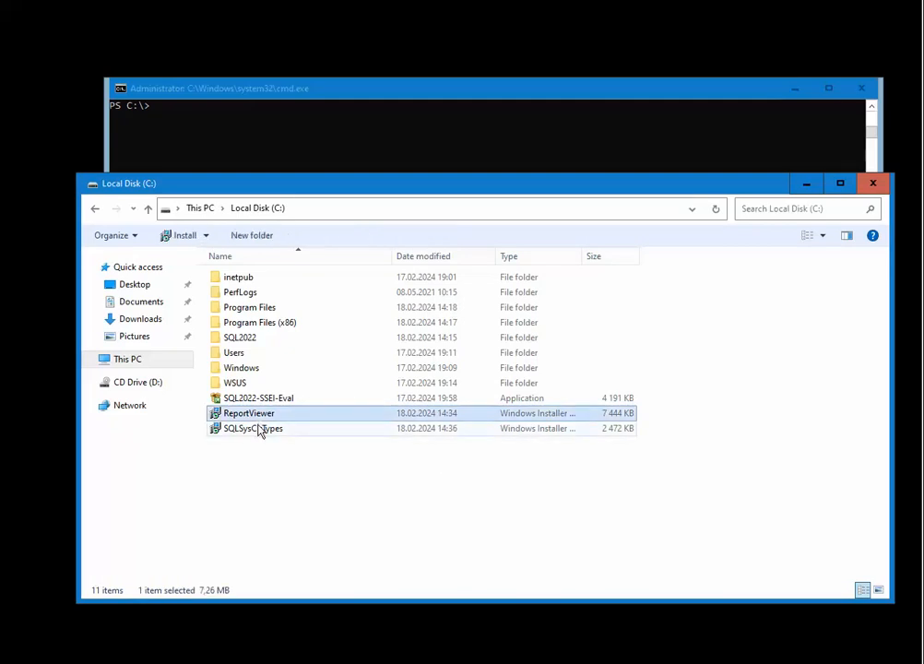
left_click(260, 430)
left_click(269, 466)
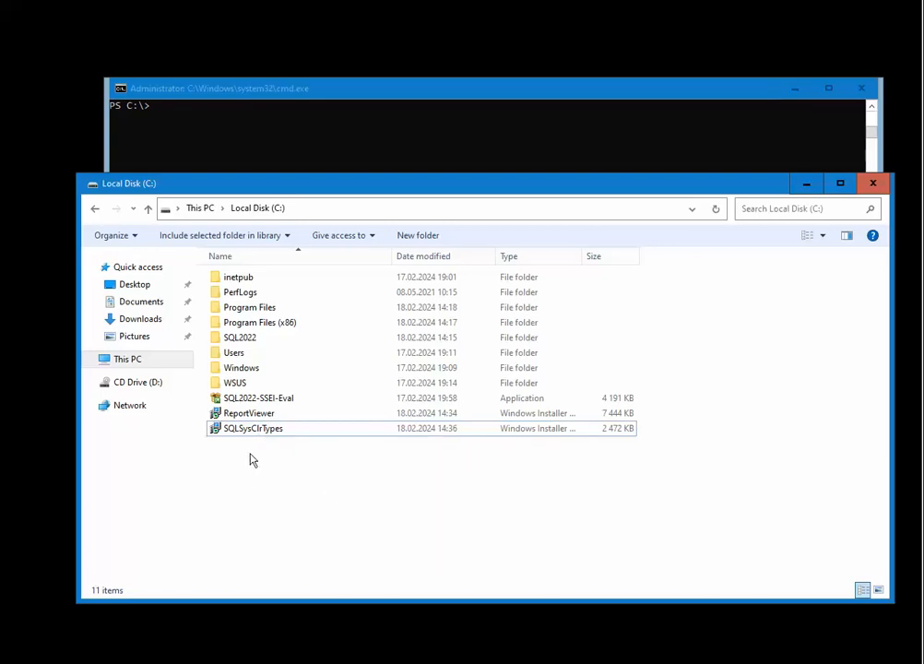
left_click(259, 431)
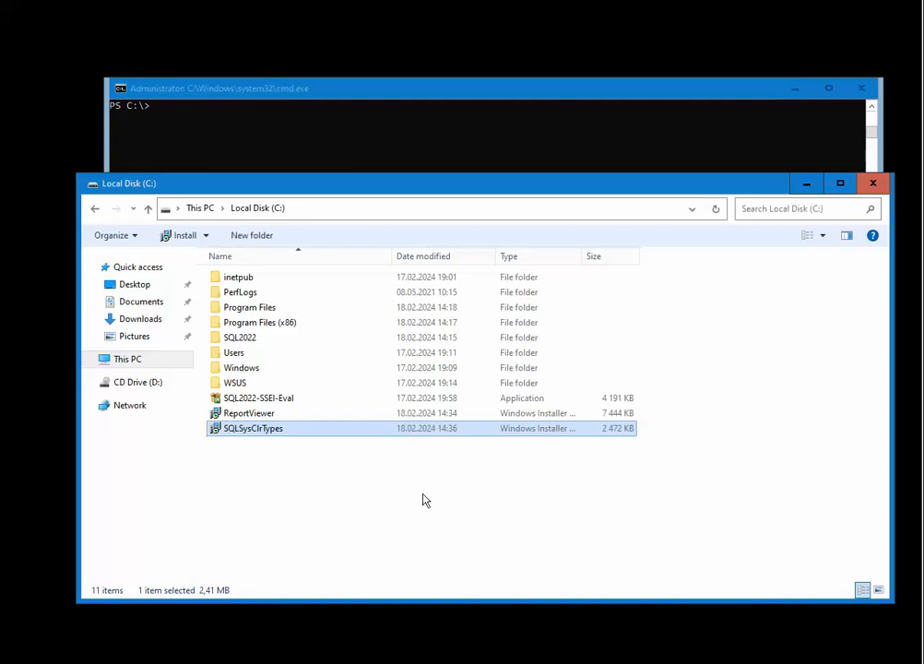
left_click(263, 417)
left_click(282, 458)
left_click(267, 417)
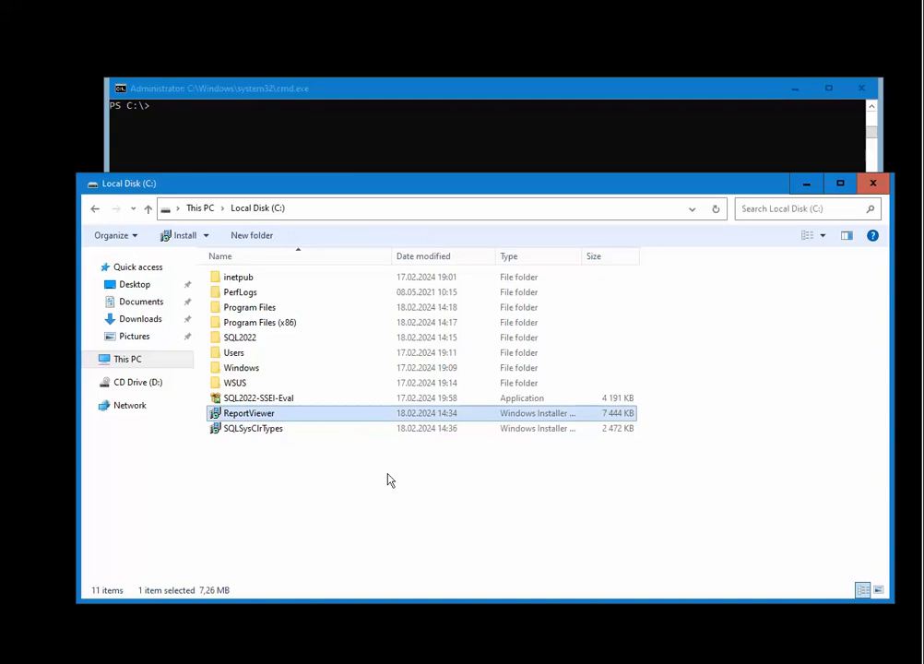
left_click(330, 487)
left_click(269, 415)
left_click(270, 429)
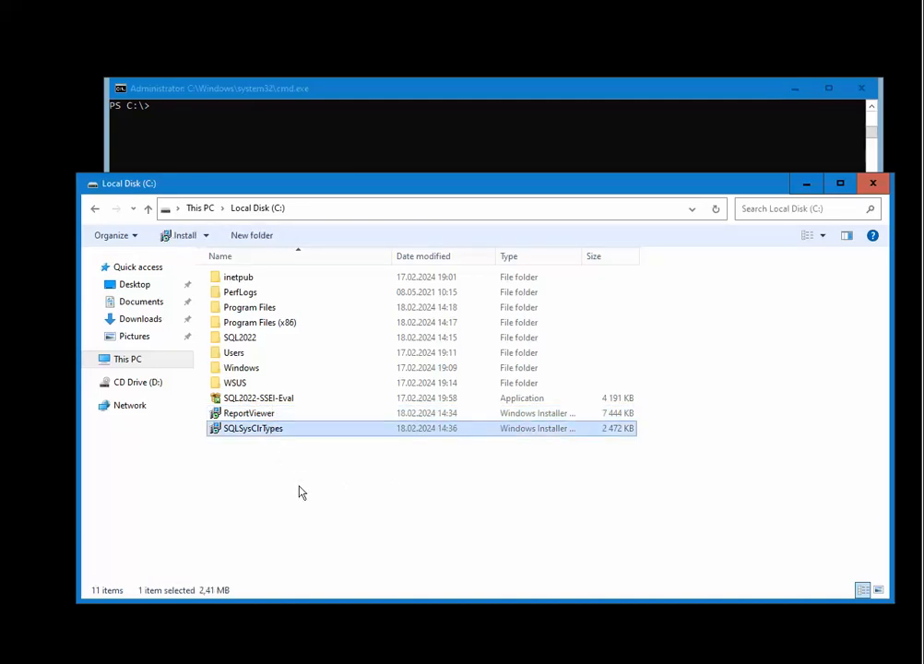
left_click(441, 443)
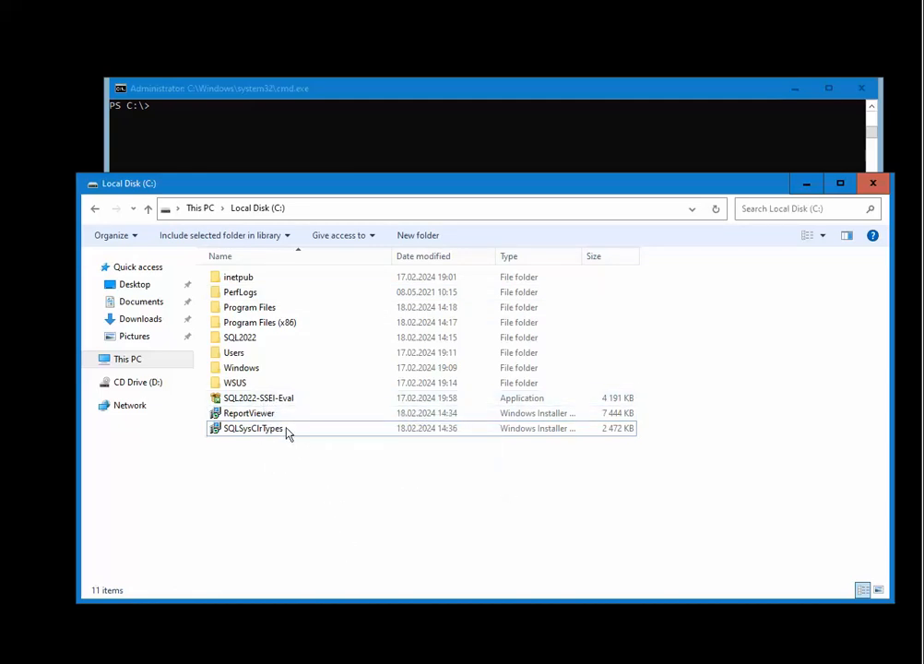
left_click(278, 399)
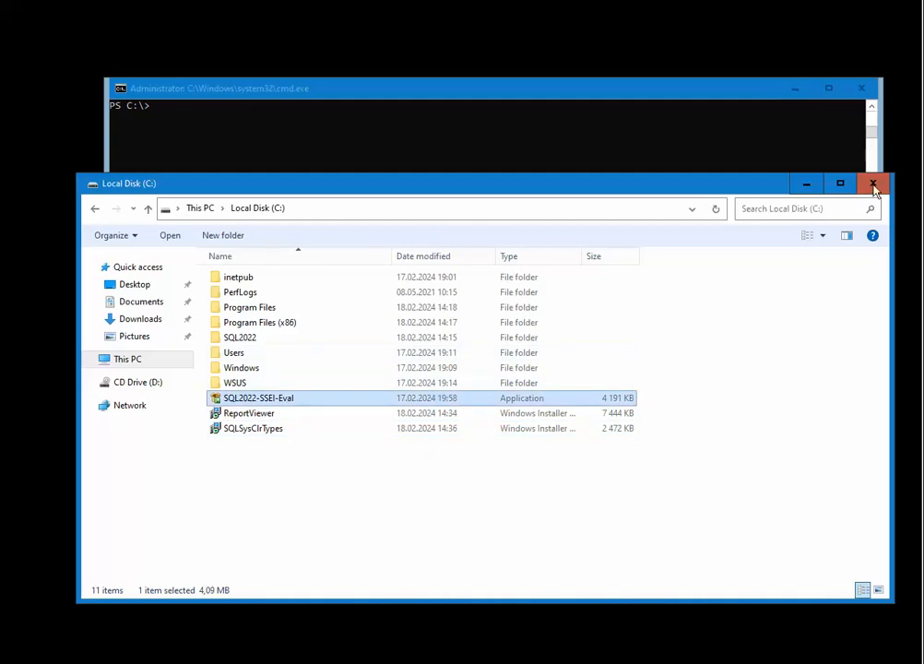
Step: Close the drive C: window and restart the server from PowerShell with restart-computer
left_click(875, 188)
left_click(511, 241)
type("restart -comp")
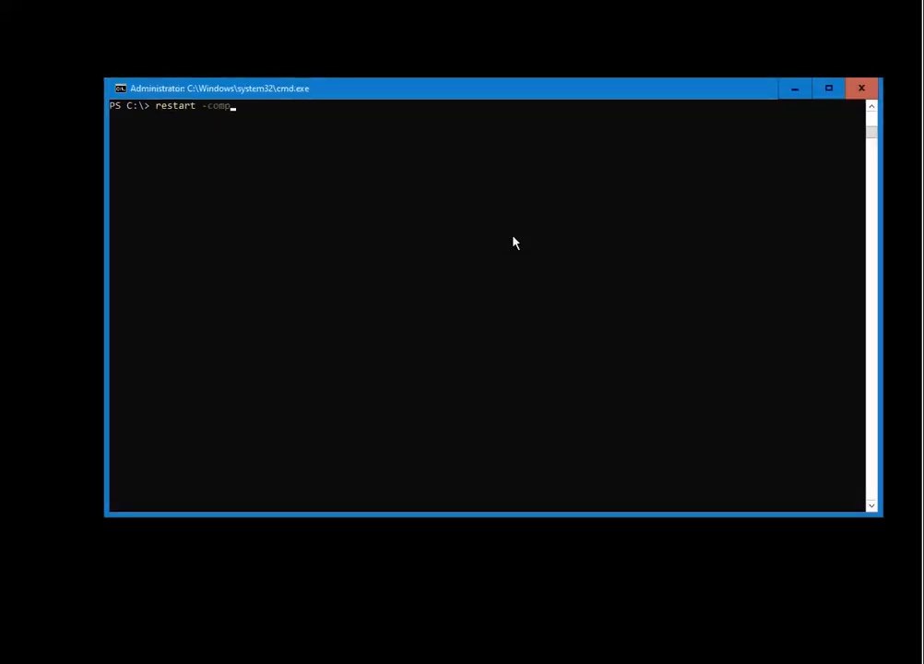
type("uter")
key("Return")
key("Up")
key("ctrl+Left")
key("BackSpace")
key("Return")
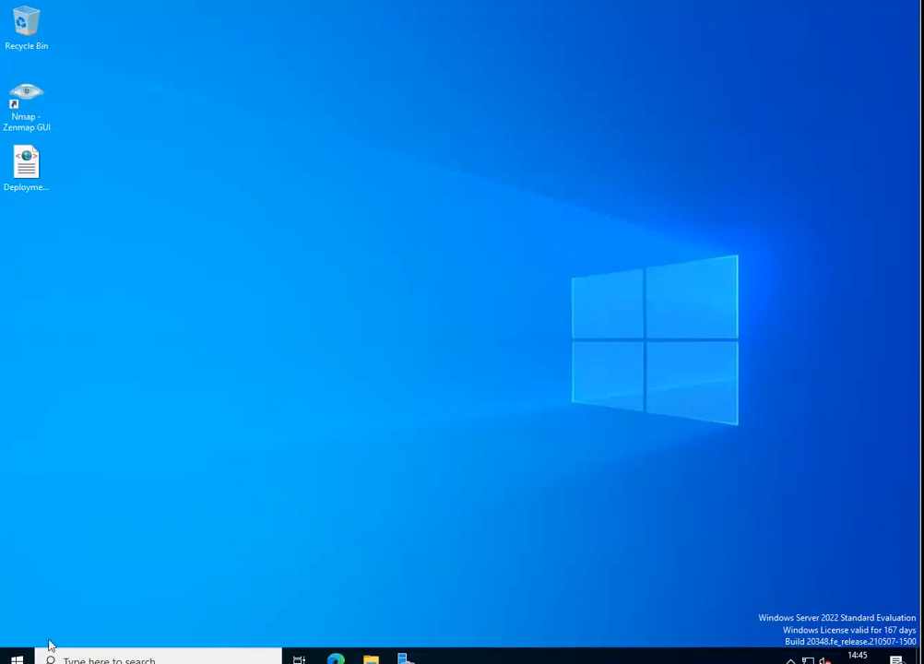
Step: Search for mmc on the Windows Server 2022 desktop and open an empty management console
key("super")
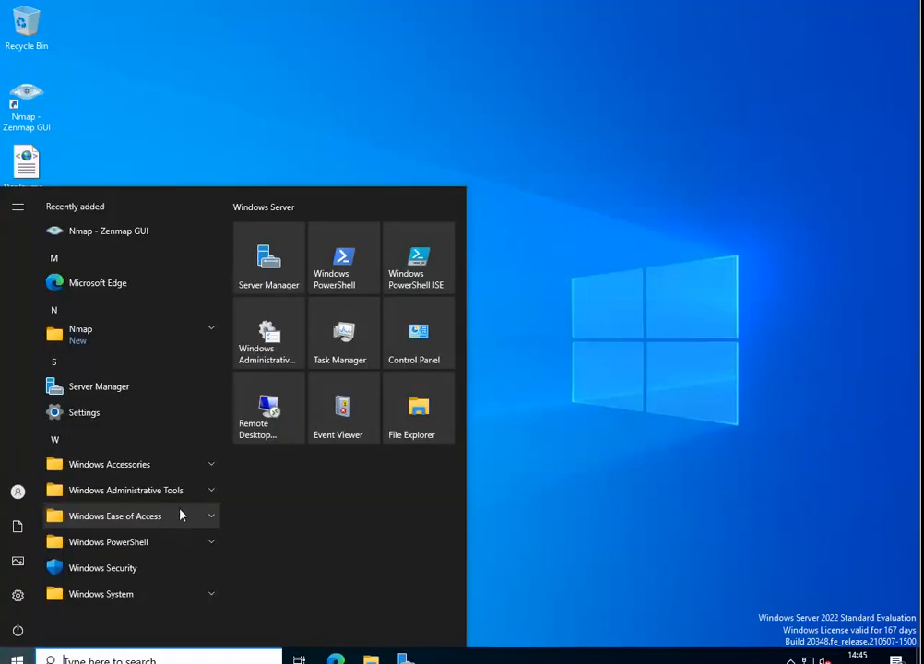
type("m")
type("cd")
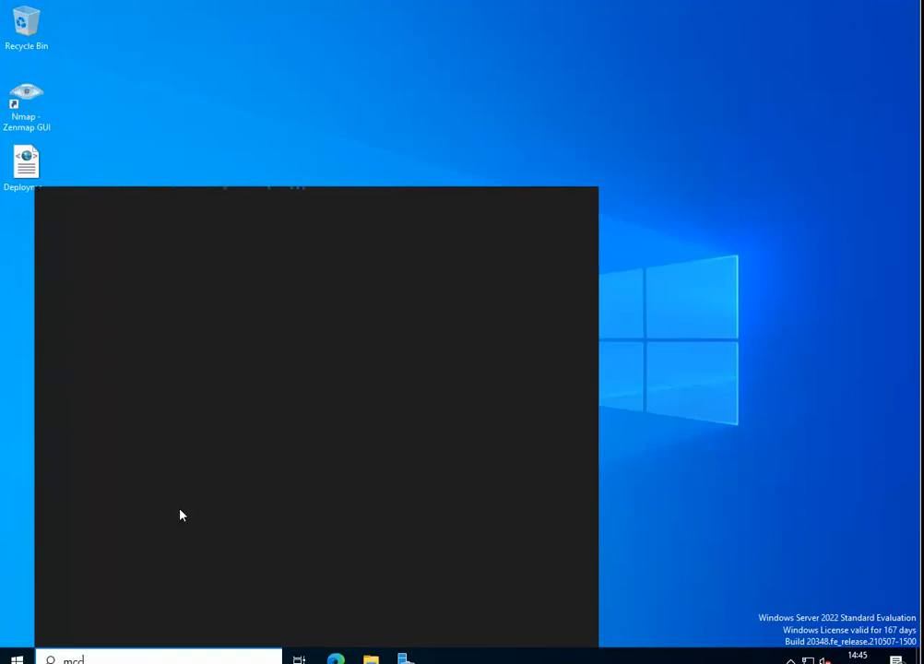
key("BackSpace")
key("BackSpace")
key("BackSpace")
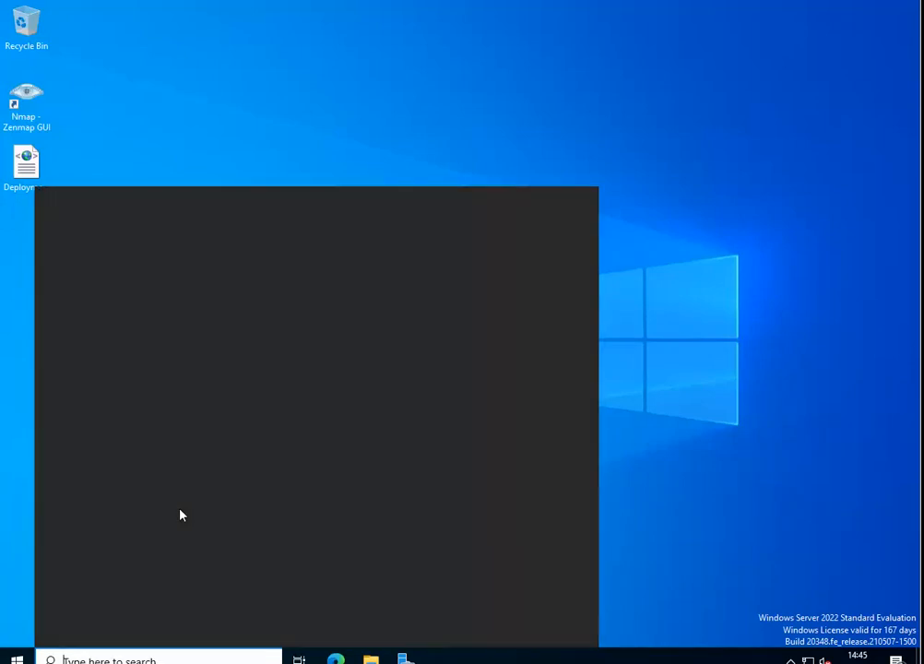
type("mmc")
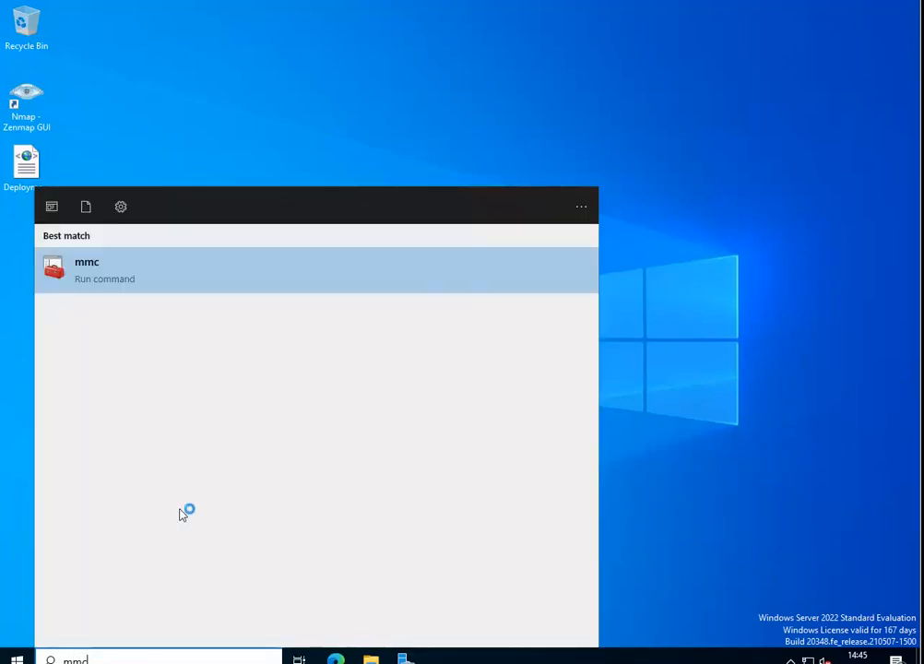
key("Return")
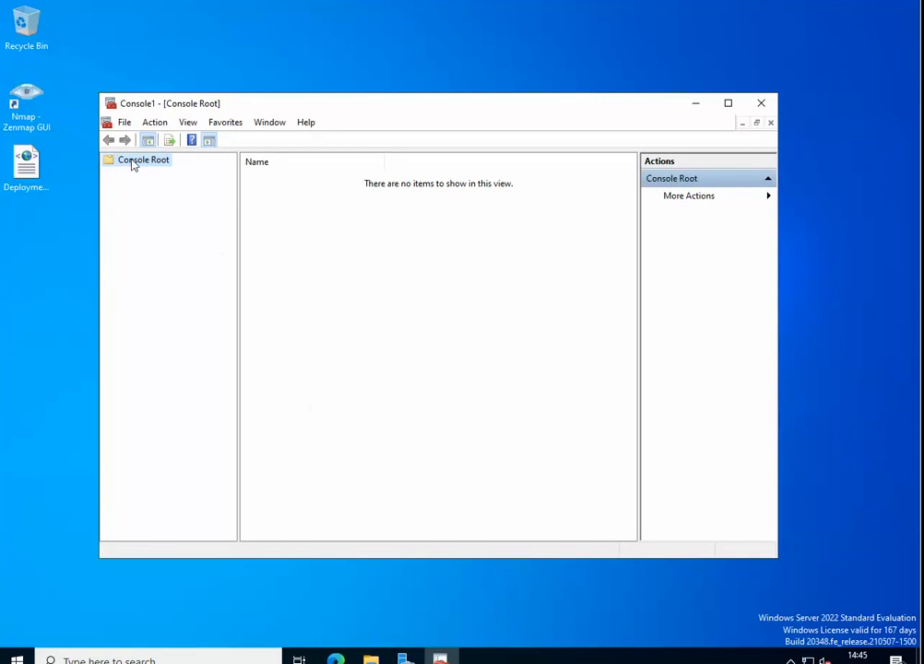
Step: Add the Update Services snap-in to the console root
left_click(124, 123)
left_click(157, 210)
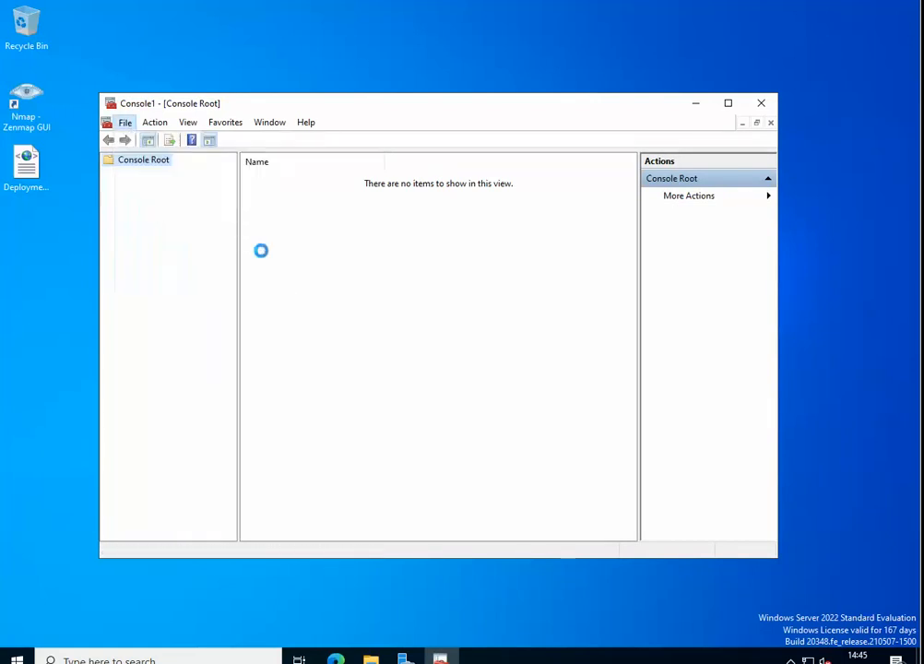
scroll(296, 347, "down", 7)
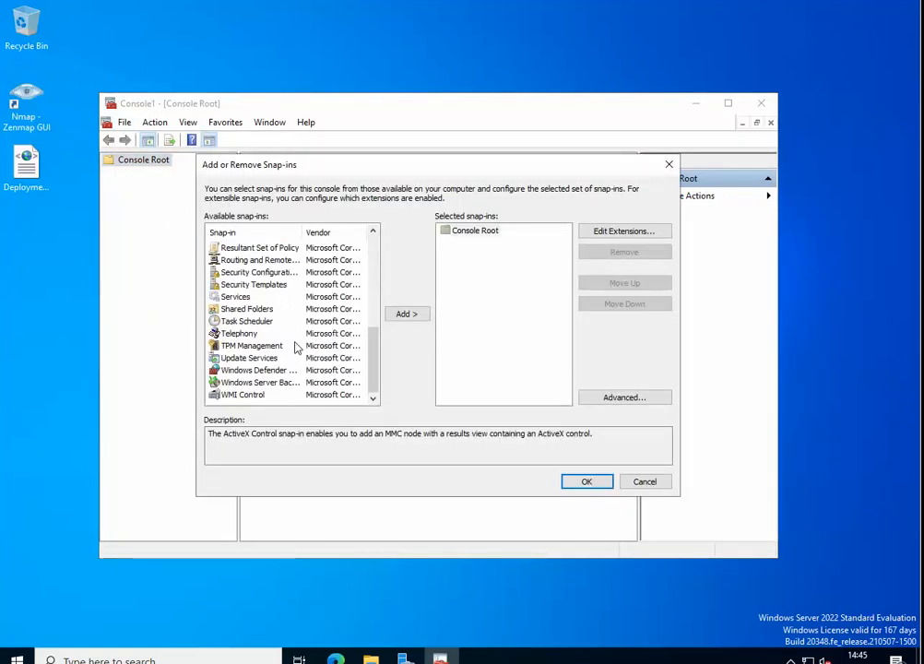
left_click(262, 381)
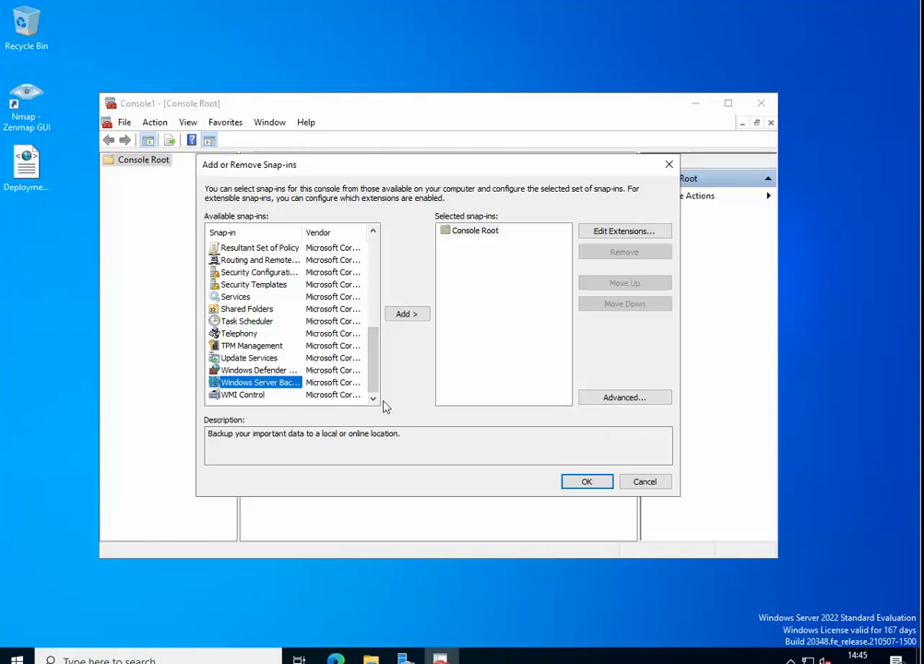
left_click(261, 359)
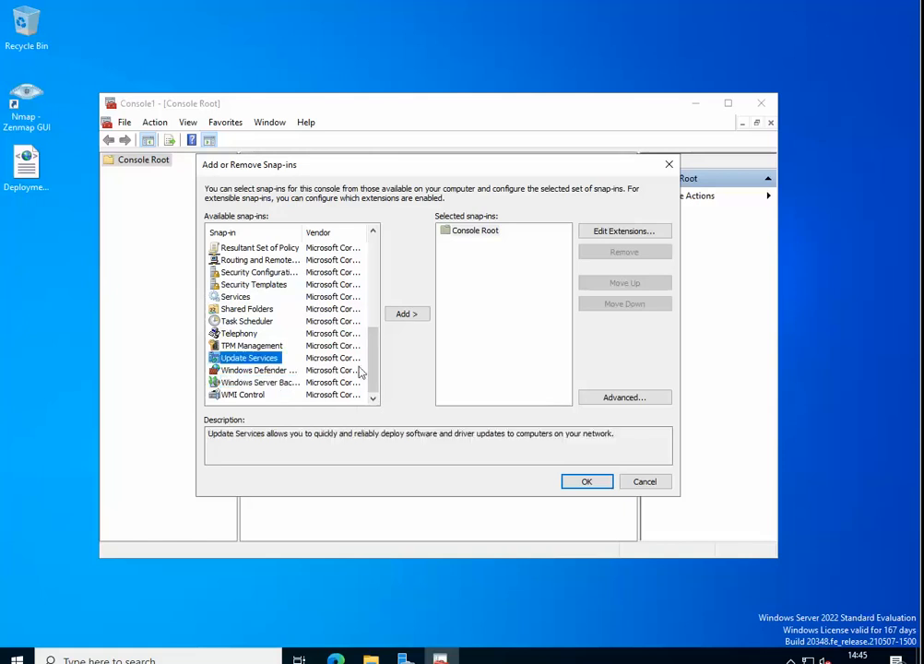
left_click(413, 315)
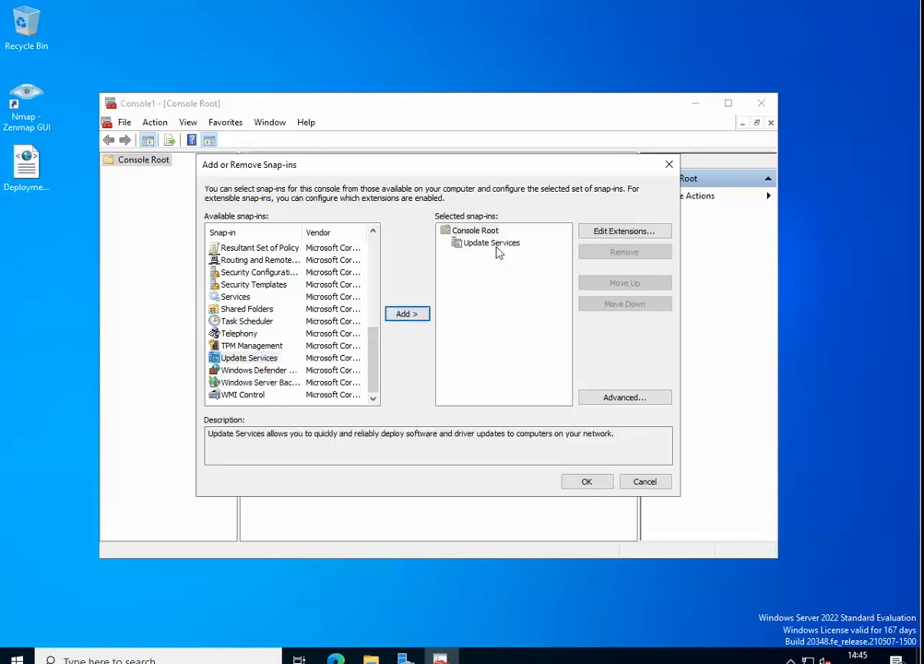
left_click(581, 481)
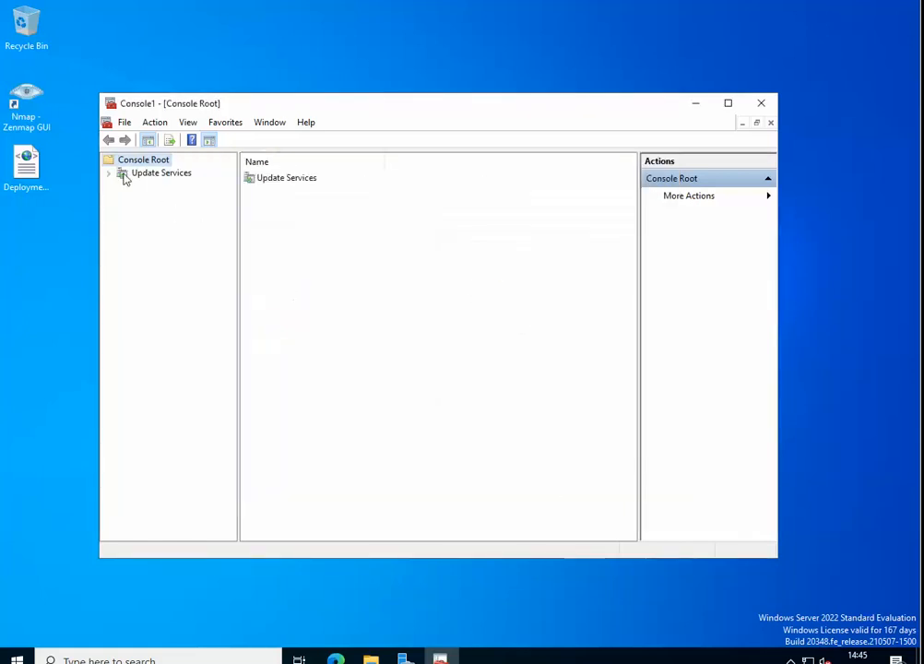
Step: Connect Update Services to the server 192.168.0.18 on port 8530 without SSL
left_click(157, 180)
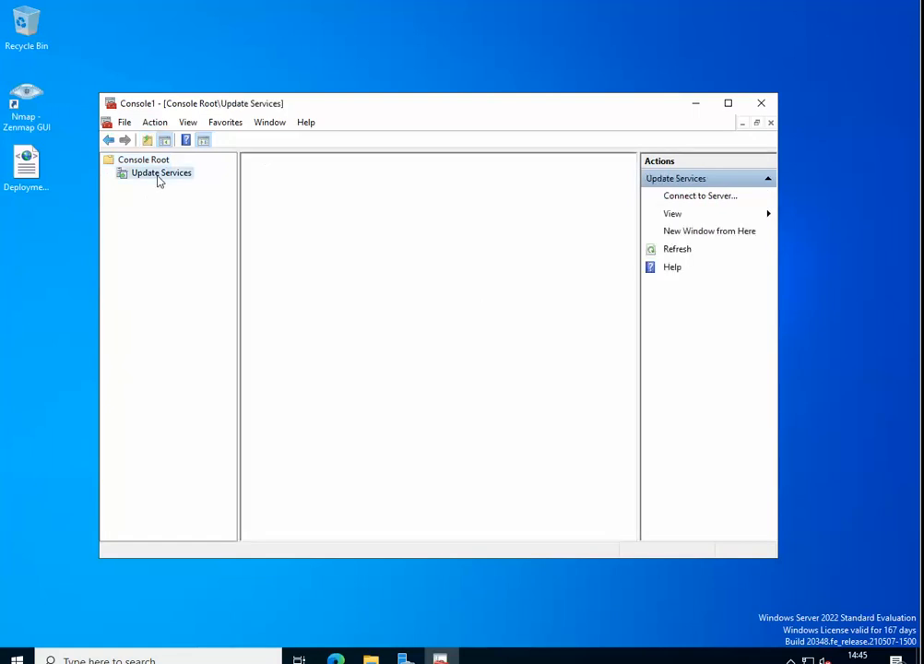
right_click(157, 180)
left_click(213, 187)
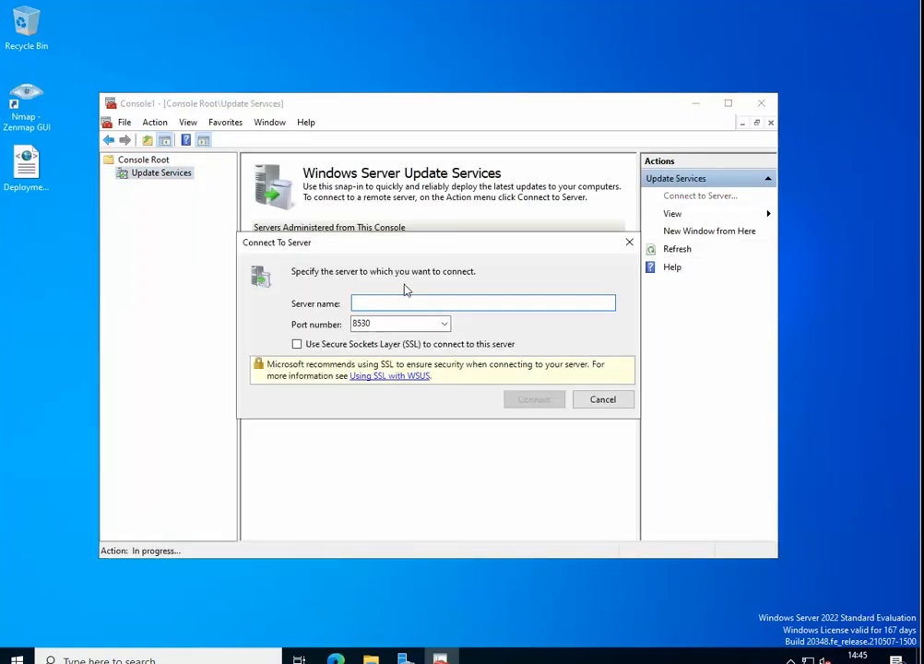
type("192.16")
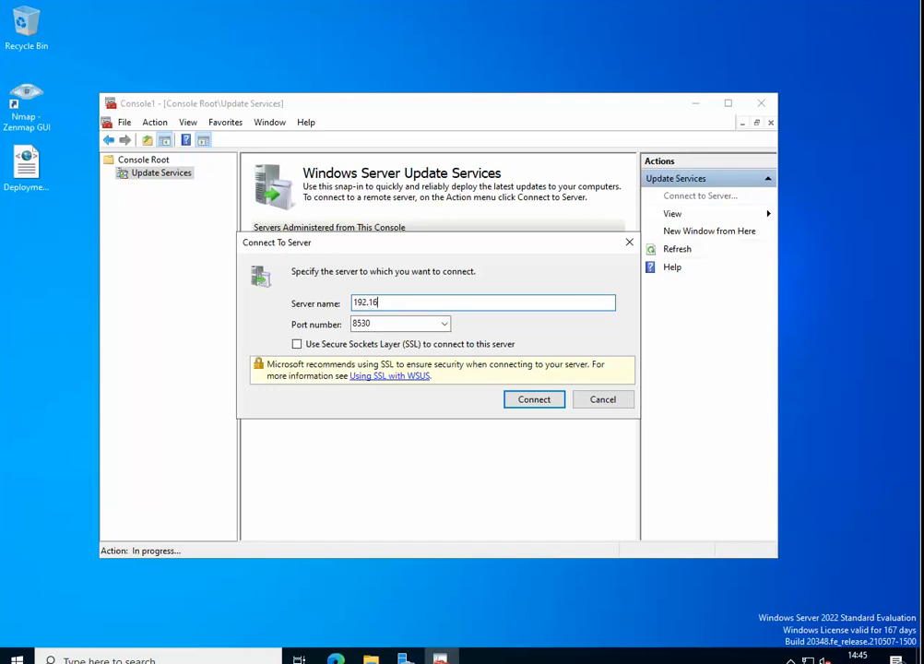
type("8.0.18")
left_click(536, 403)
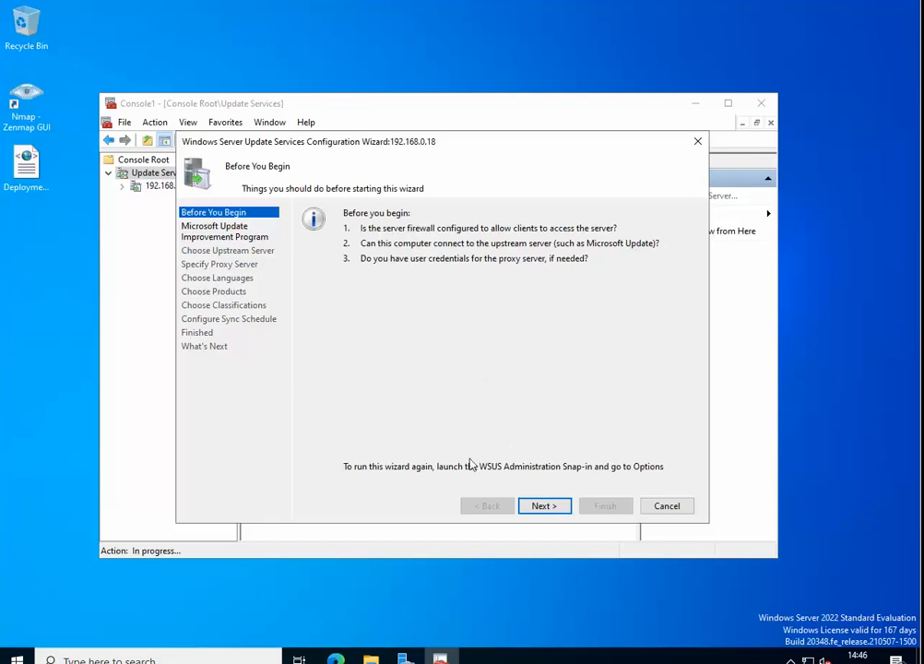
Step: In the WSUS configuration wizard, decline the Microsoft Update Improvement Program and keep synchronization from Microsoft Update without a proxy server
left_click(548, 510)
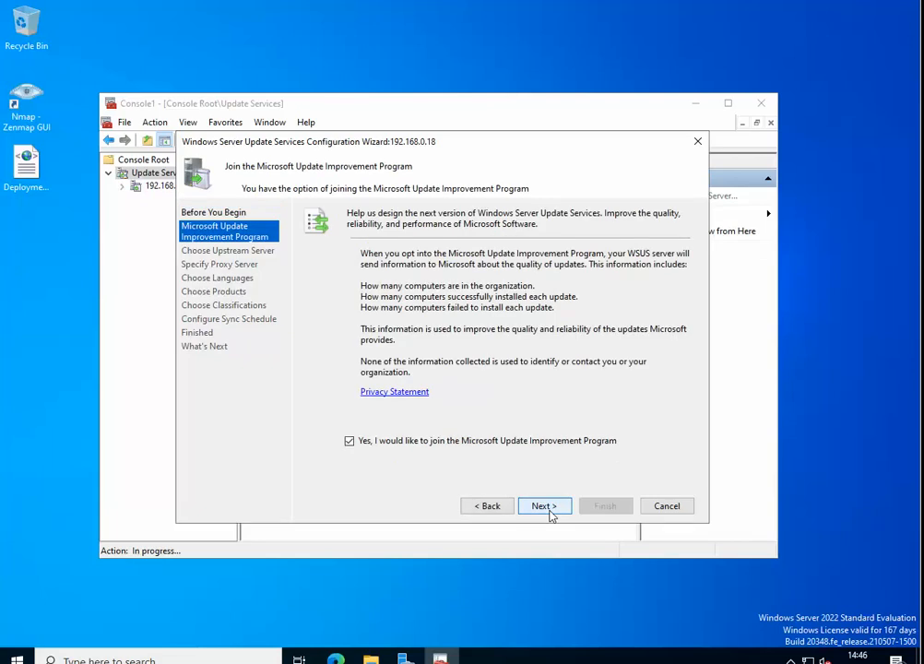
left_click(349, 441)
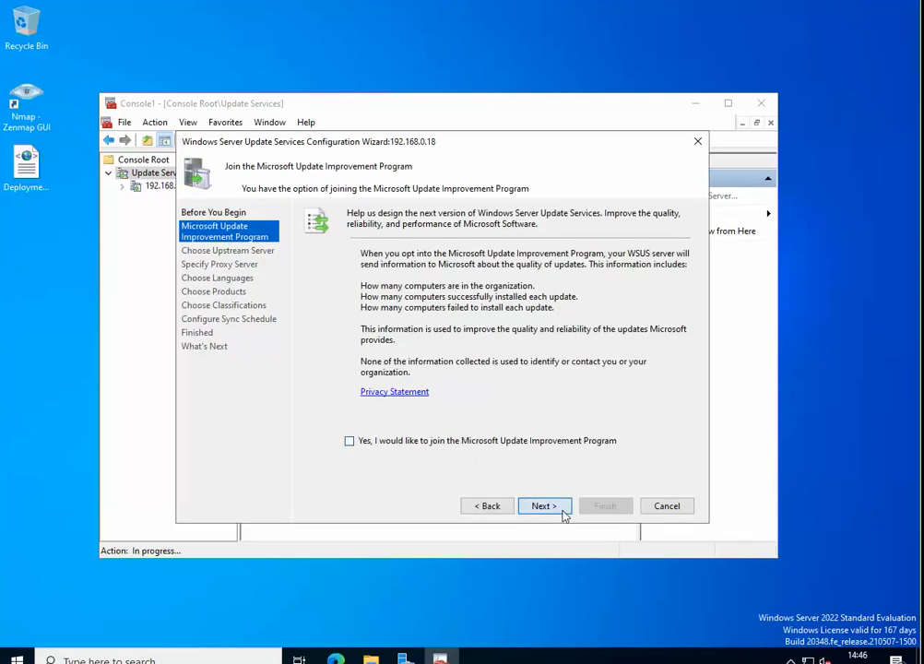
left_click(561, 510)
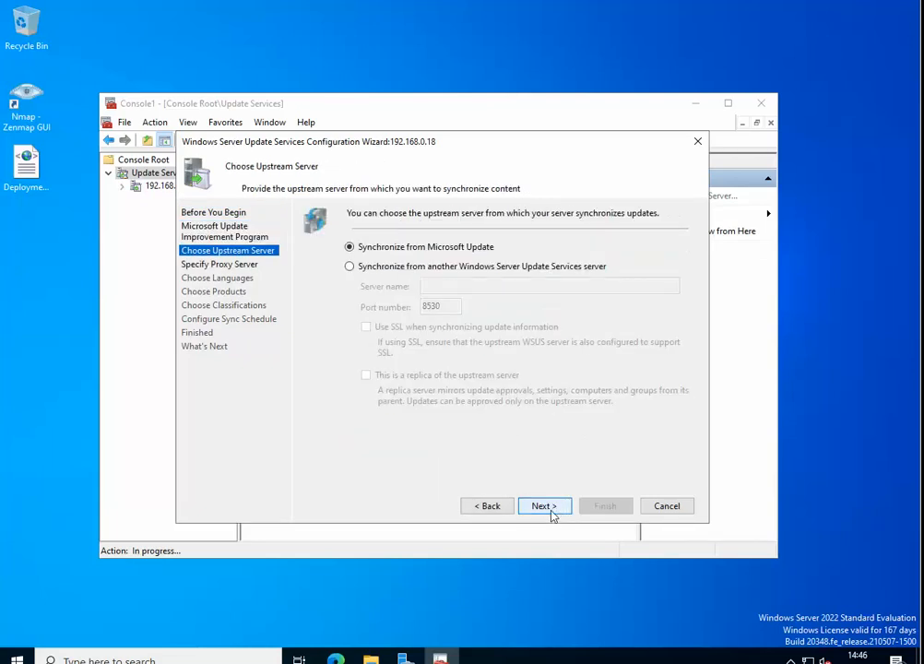
left_click(544, 506)
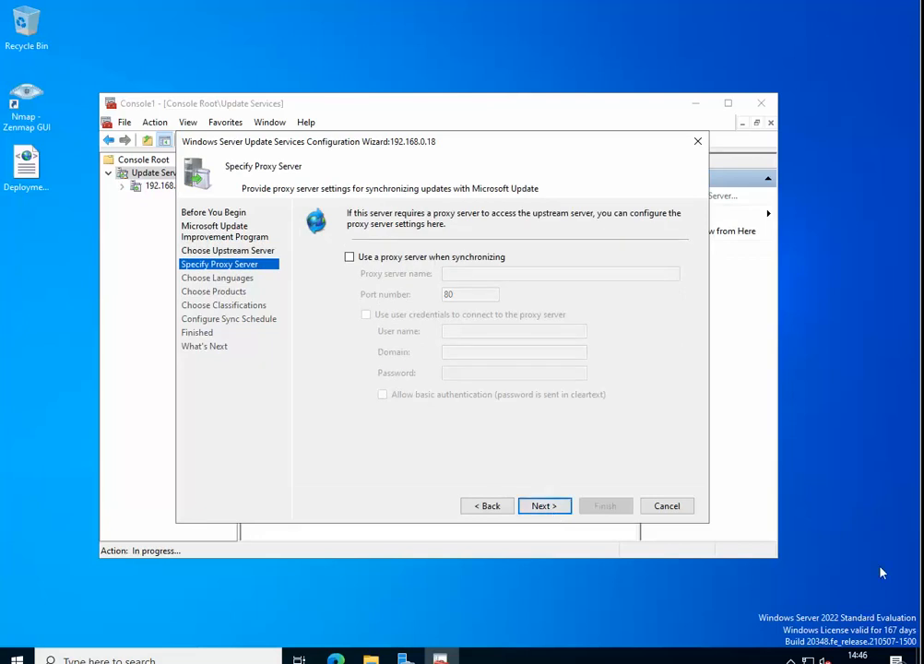
left_click(556, 508)
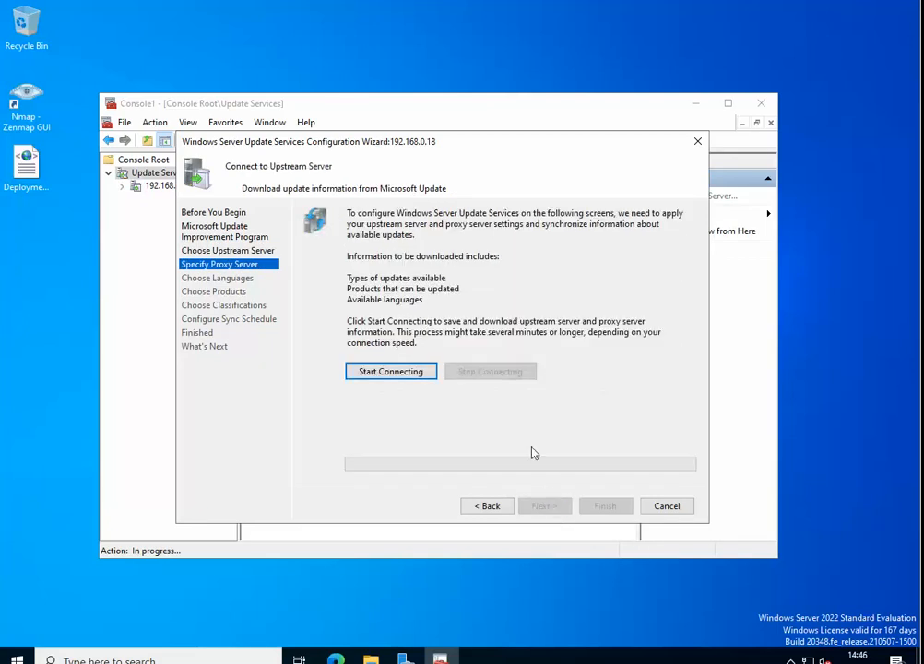
Step: Download the upstream update information from Microsoft Update and keep English as the only update language, continuing to the product selection
left_click(393, 372)
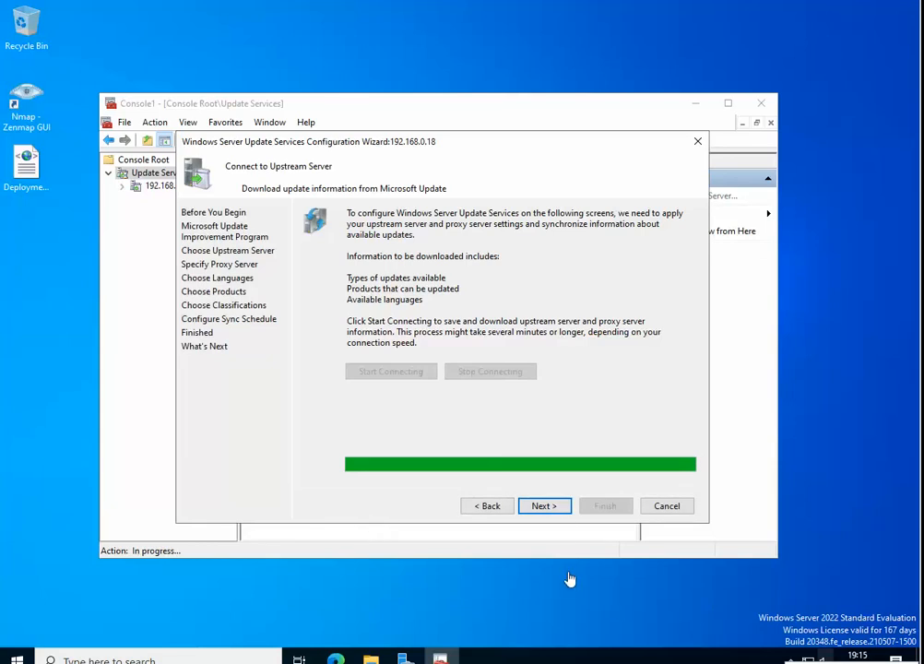
left_click(545, 505)
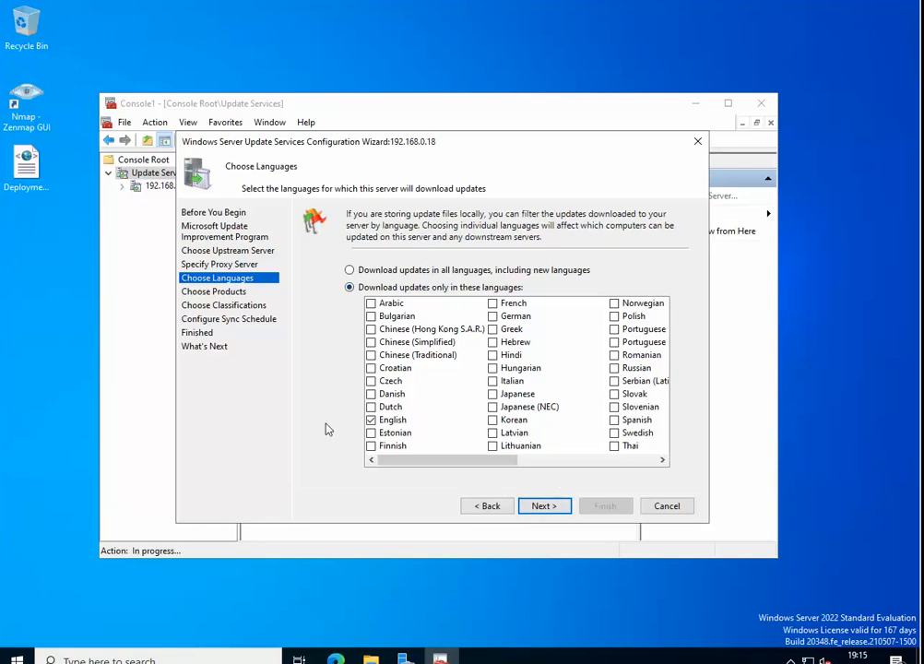
left_click(546, 505)
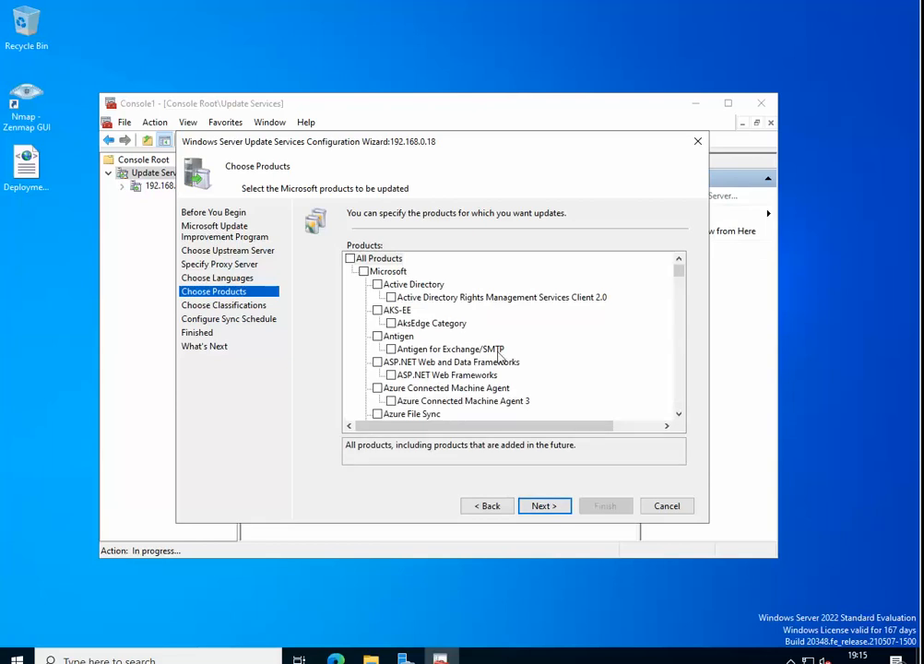
Step: Select Microsoft SQL Server 2022 in the SQL Server category of the products to be updated
scroll(517, 341, "down", 5)
scroll(516, 340, "down", 12)
scroll(519, 343, "up", 5)
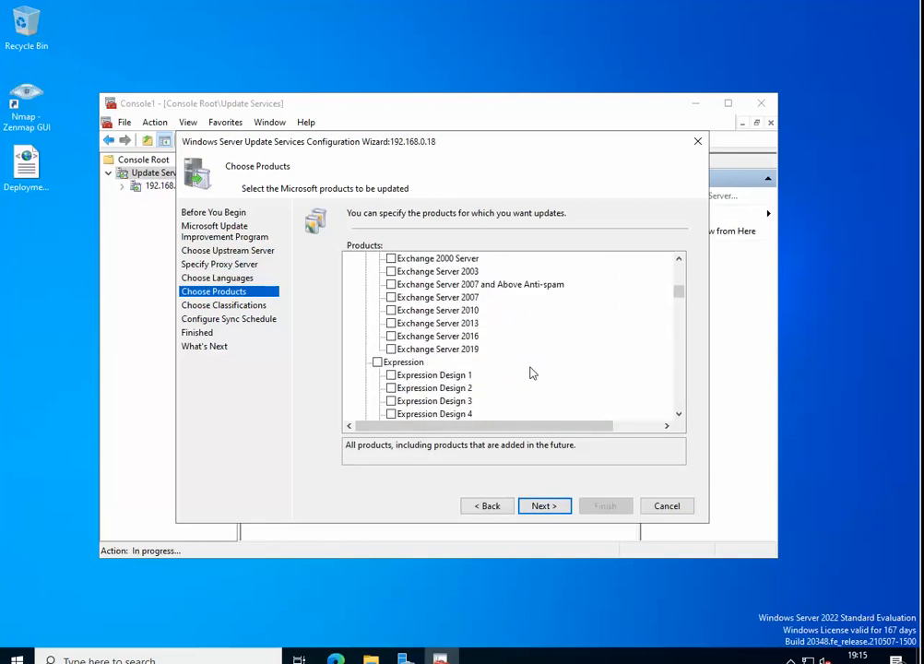
scroll(531, 373, "down", 4)
scroll(532, 372, "up", 5)
scroll(531, 372, "down", 15)
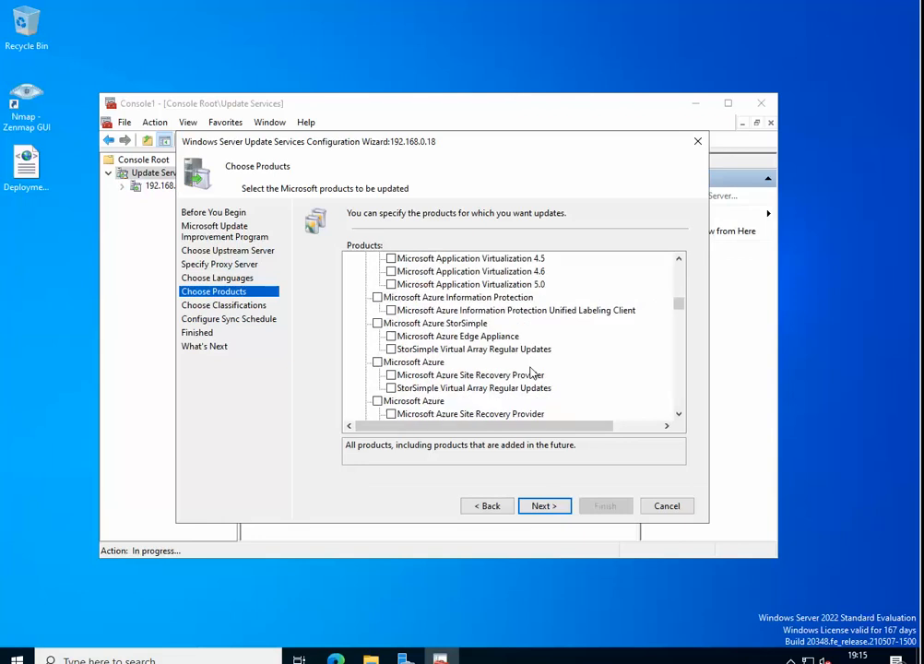
scroll(531, 373, "down", 15)
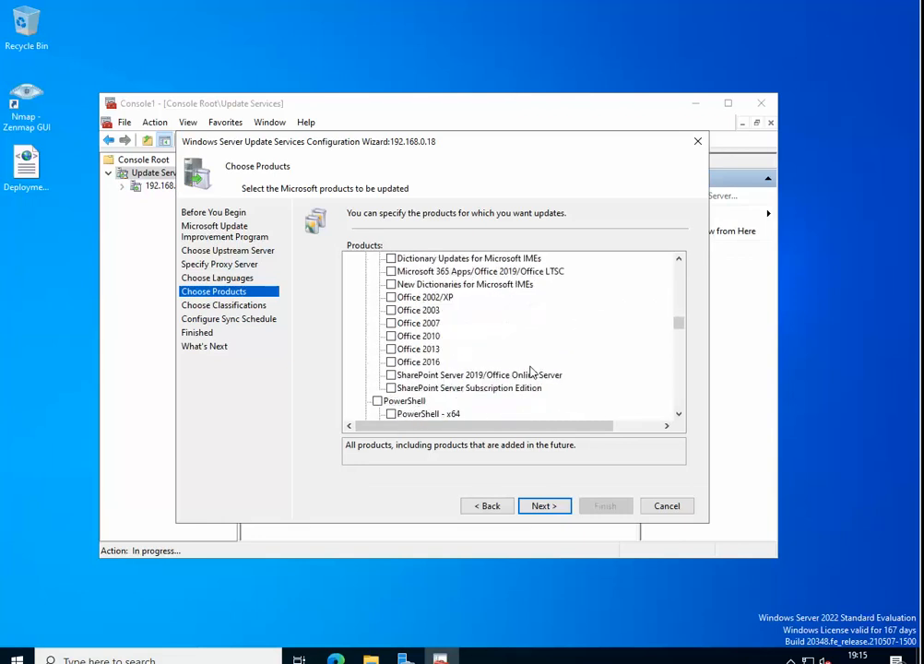
scroll(531, 372, "up", 3)
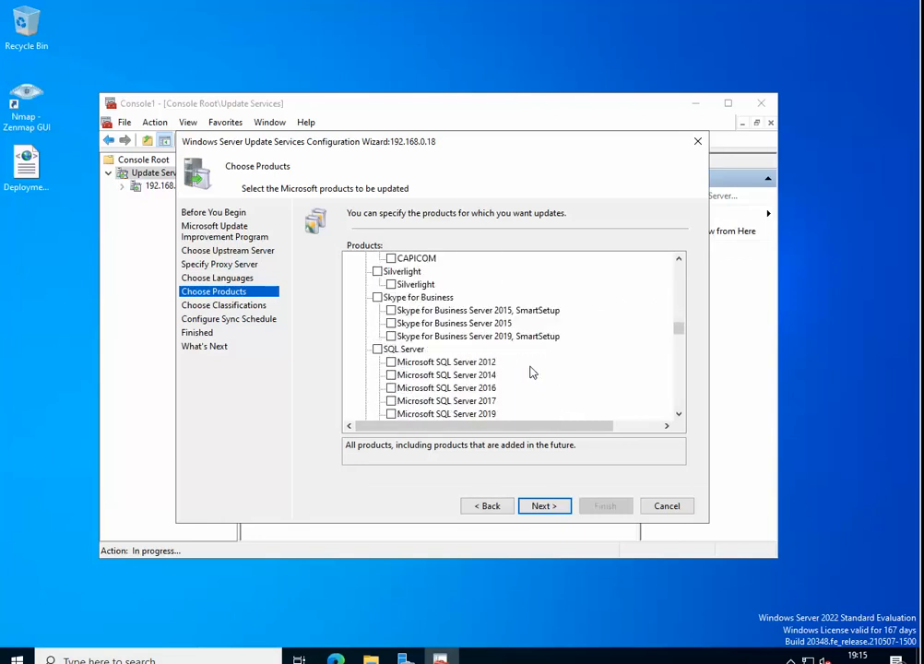
scroll(531, 372, "down", 6)
scroll(531, 373, "up", 2)
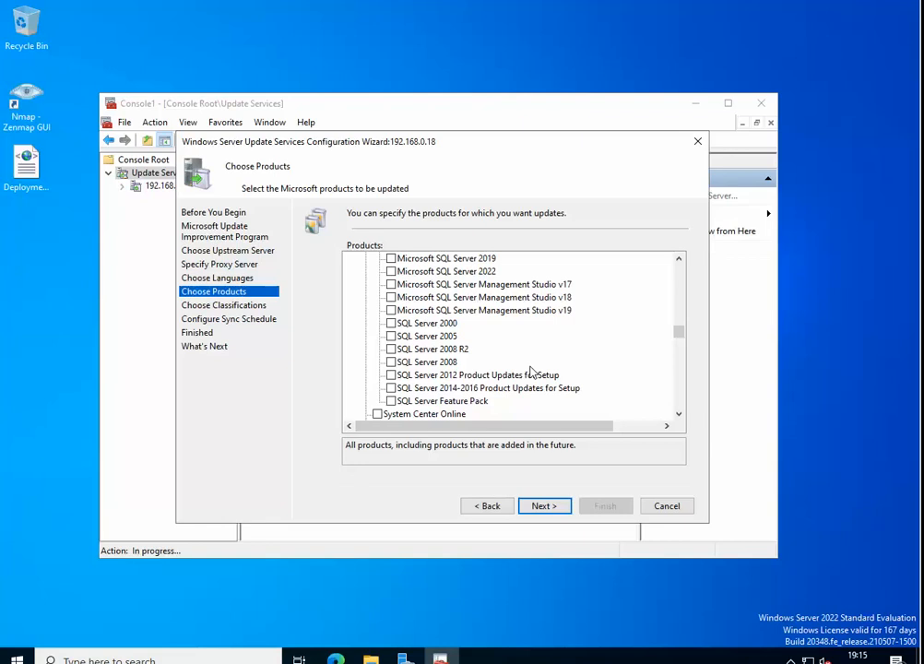
scroll(532, 372, "up", 1)
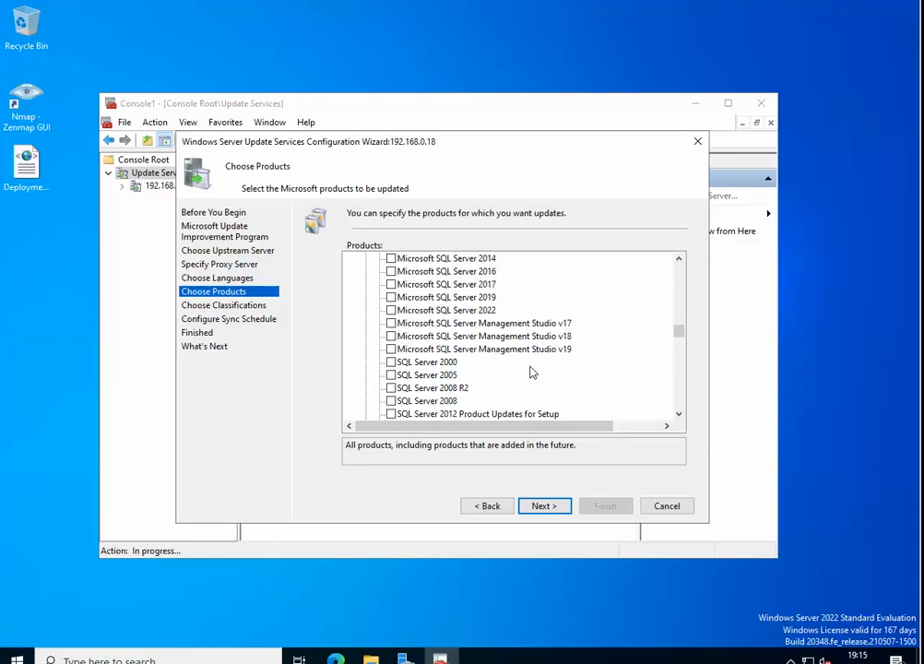
left_click(391, 310)
Step: Deselect the entire Windows category in the list of products to be updated
scroll(510, 376, "down", 1)
scroll(544, 369, "down", 2)
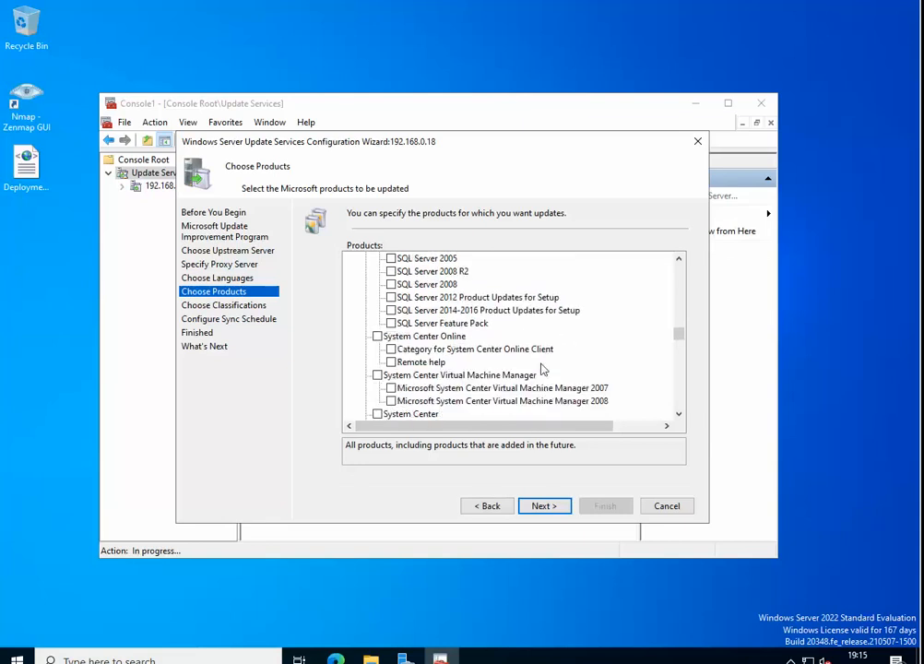
scroll(554, 350, "down", 4)
scroll(553, 350, "down", 8)
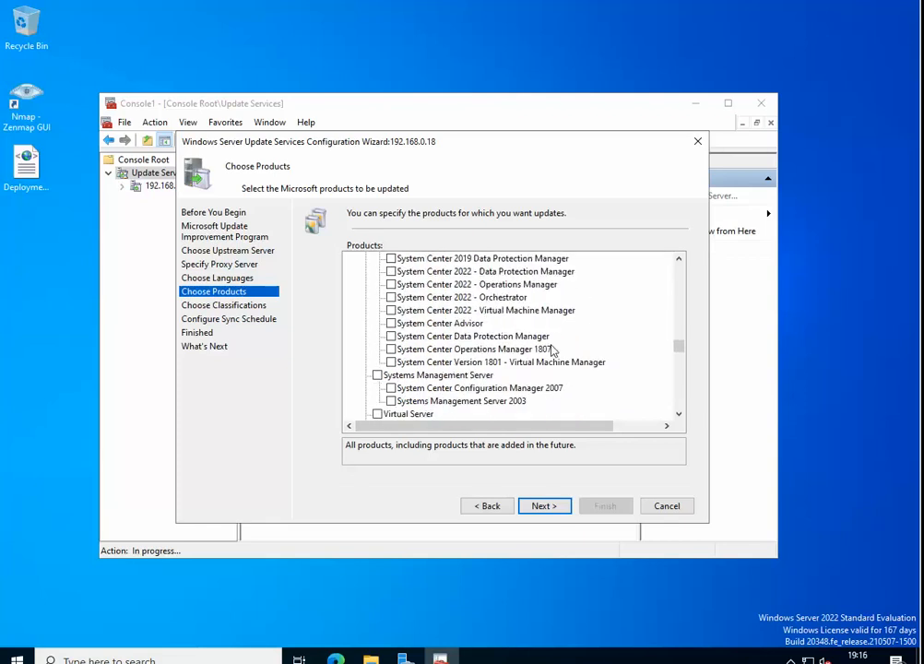
scroll(552, 350, "up", 1)
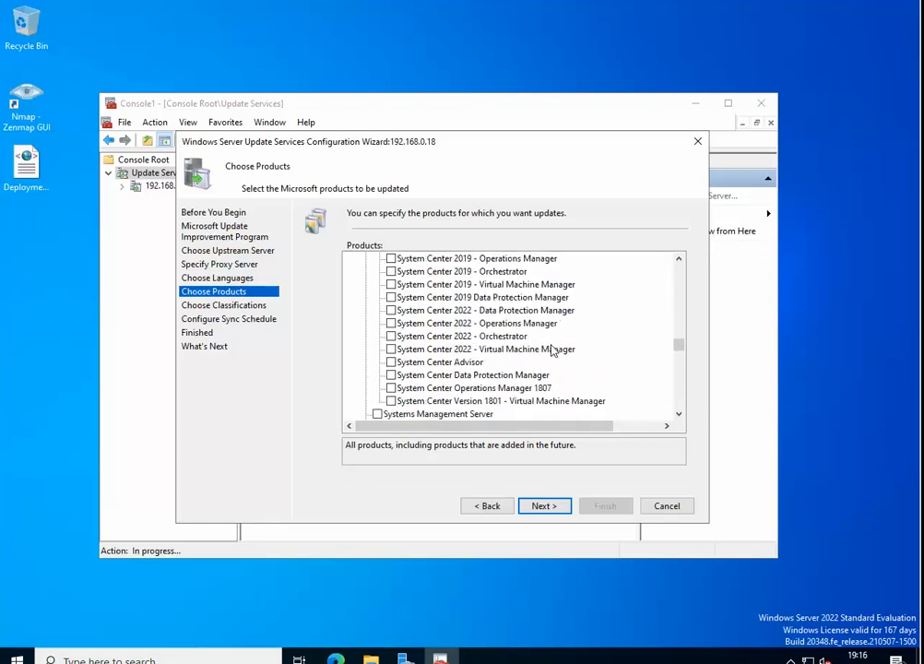
scroll(558, 349, "up", 2)
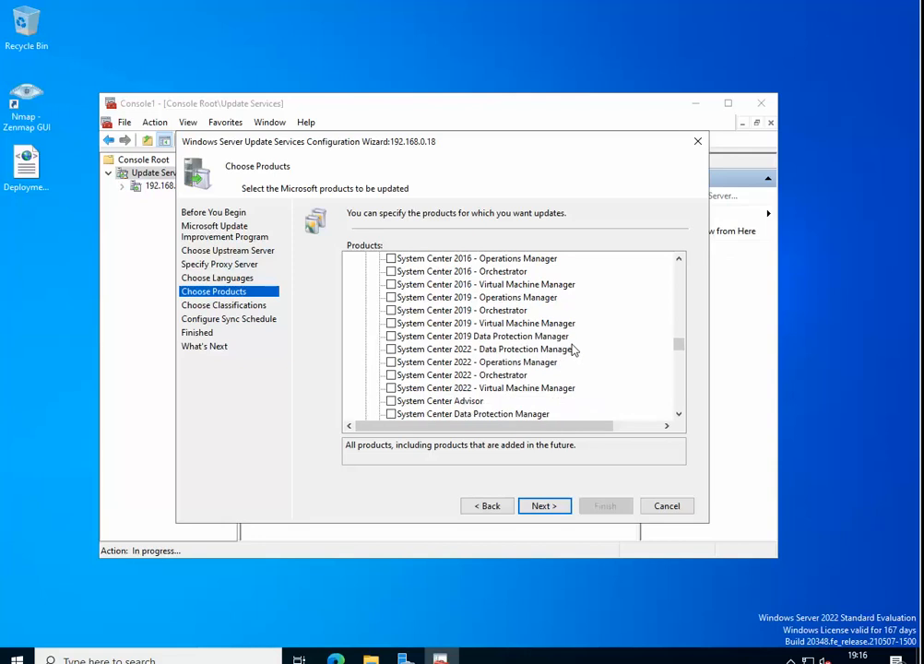
scroll(574, 350, "down", 1)
scroll(573, 350, "down", 7)
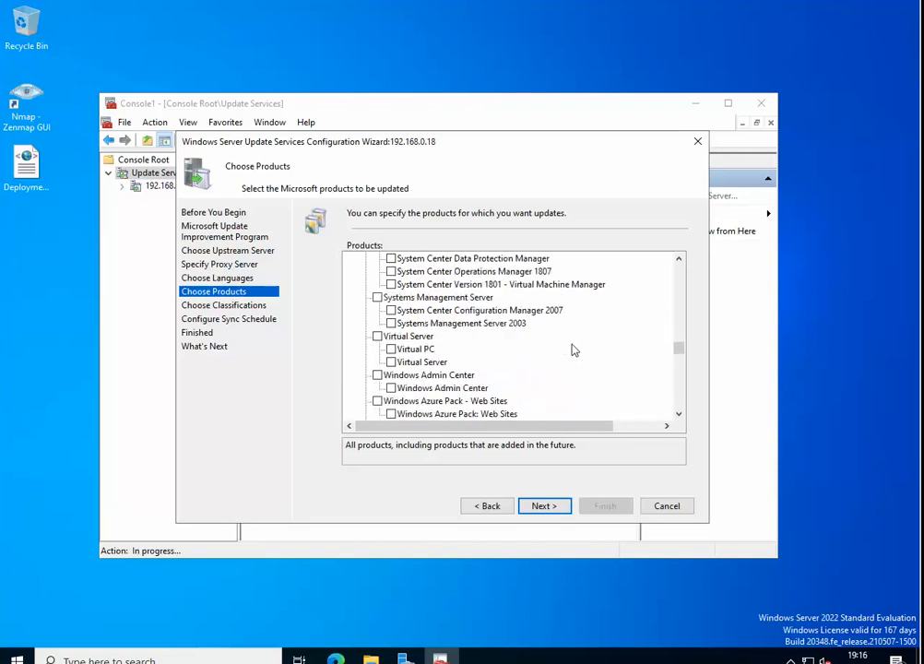
scroll(574, 350, "down", 12)
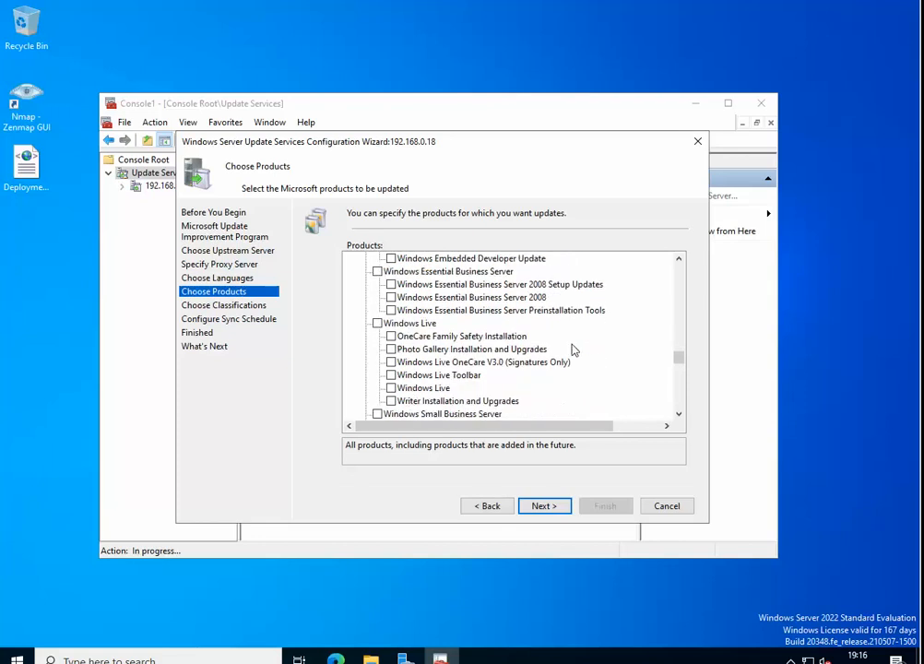
scroll(573, 350, "down", 5)
scroll(574, 349, "up", 4)
scroll(573, 349, "up", 4)
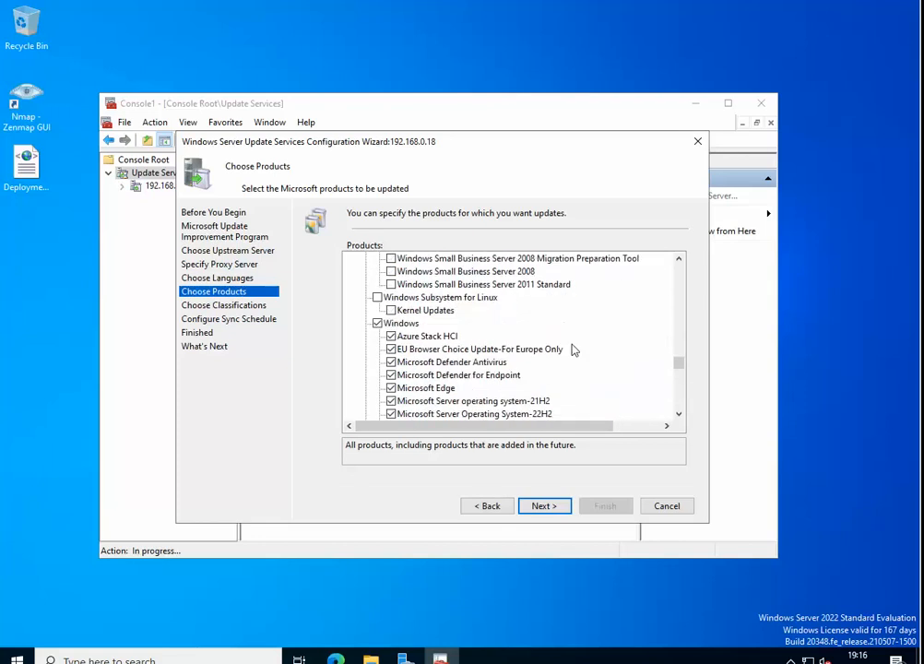
left_click(377, 324)
Step: Select Windows Server 2019 and the Windows Server Manager – WSUS Dynamic Installer as products, and continue to the classifications
scroll(489, 360, "down", 7)
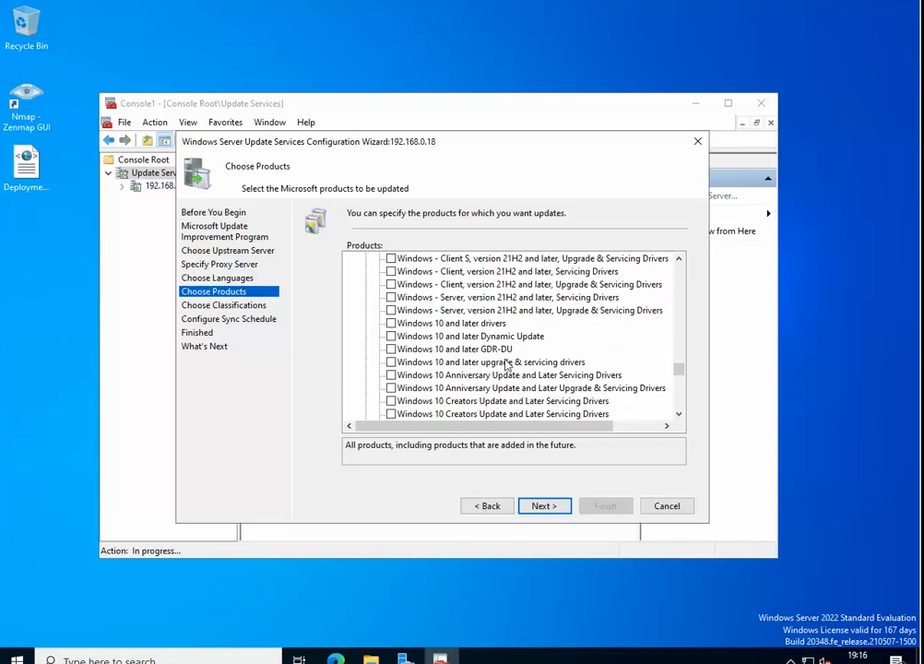
scroll(512, 363, "down", 12)
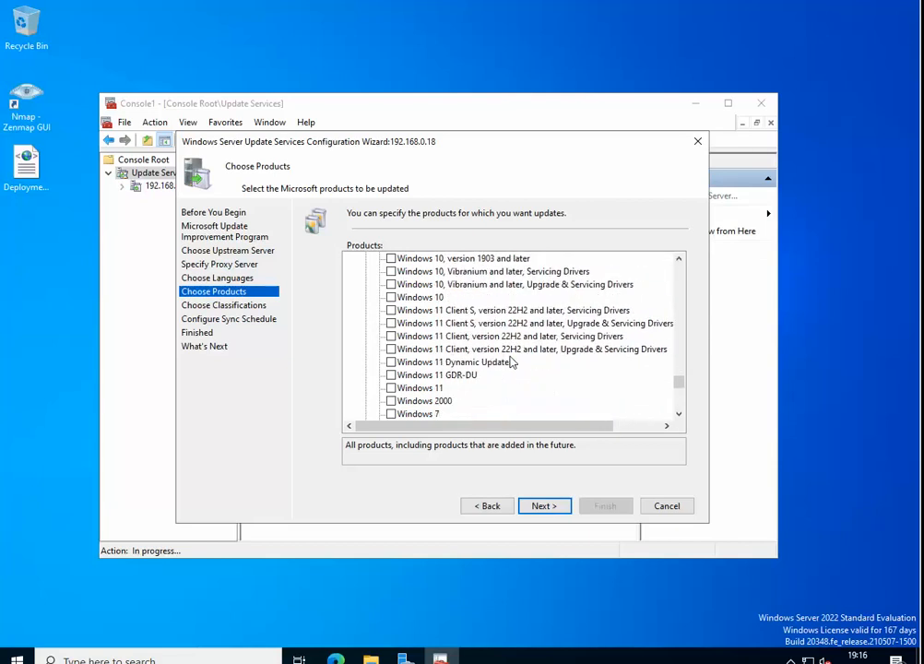
scroll(512, 364, "down", 10)
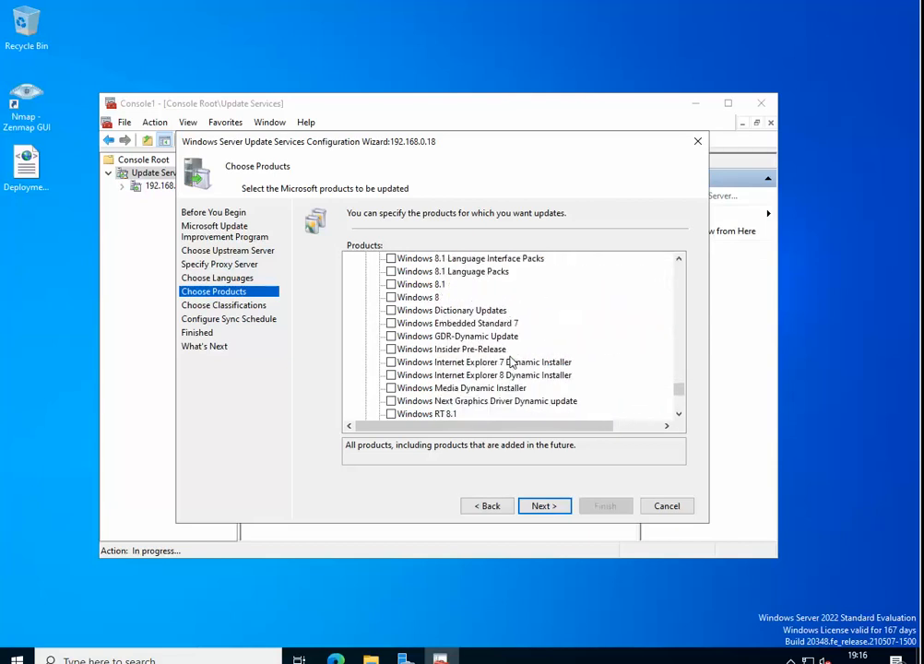
scroll(512, 362, "down", 2)
scroll(512, 362, "down", 1)
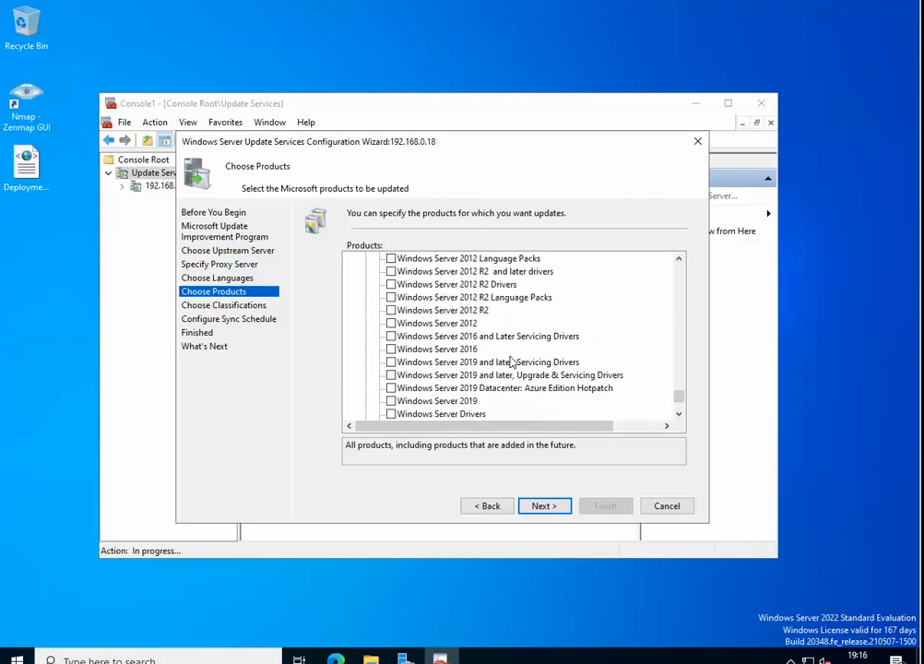
scroll(512, 362, "down", 2)
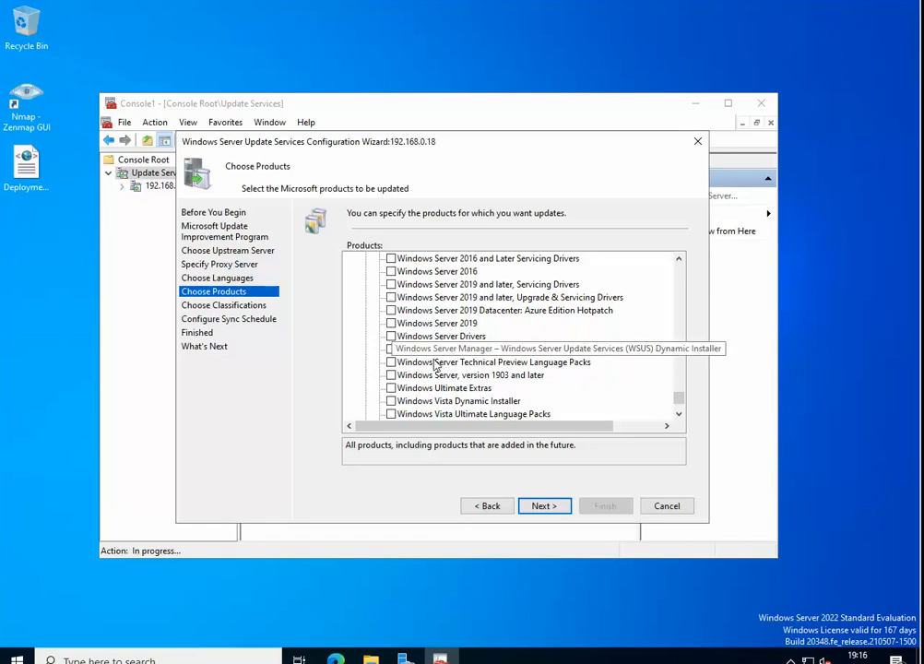
left_click(391, 323)
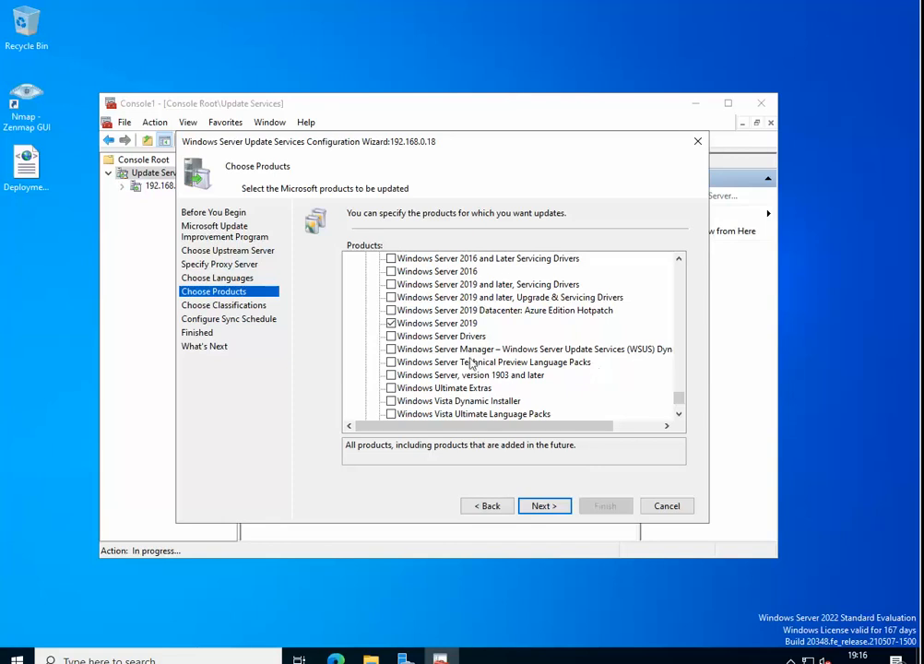
left_click(391, 348)
scroll(579, 382, "down", 4)
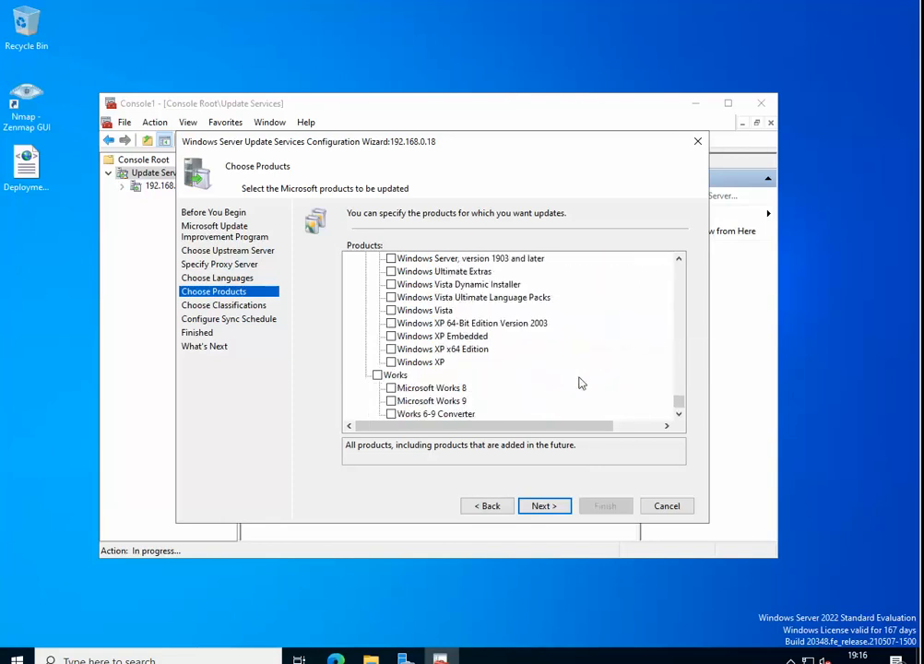
left_click(542, 506)
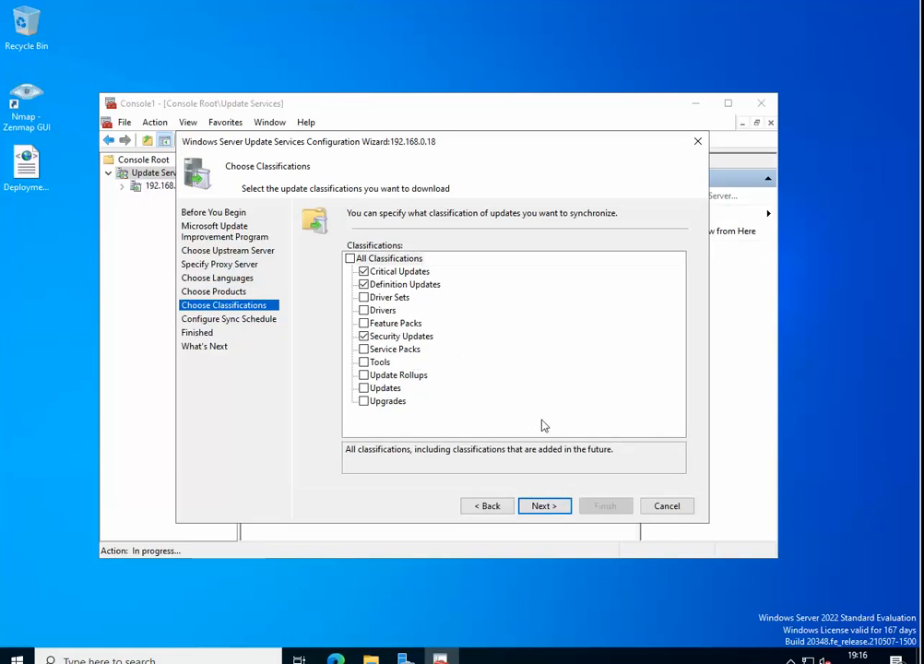
Step: Keep Critical, Definition and Security Updates with manual synchronization, and finish the wizard without beginning the initial synchronization
left_click(550, 510)
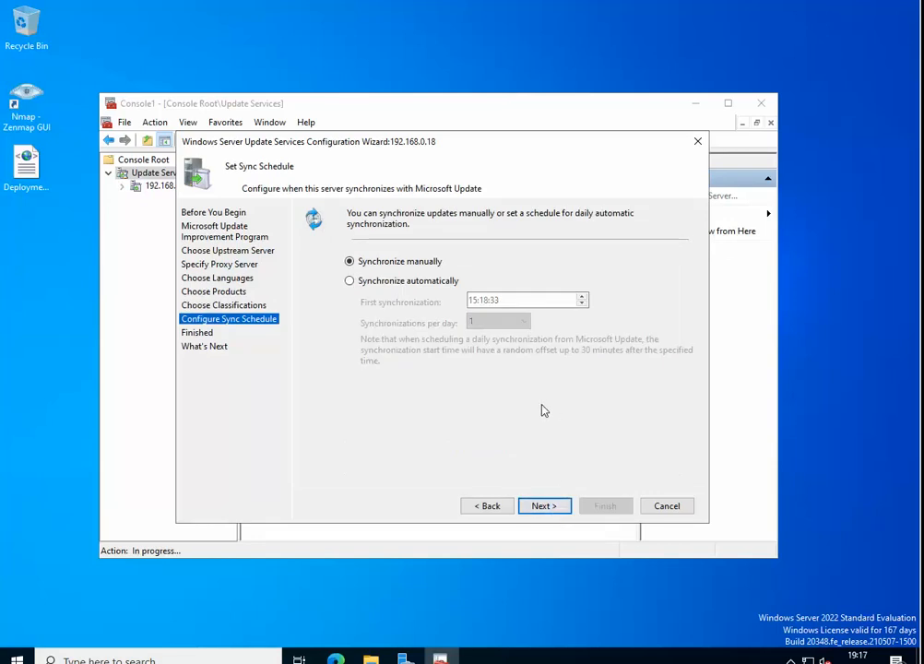
left_click(564, 505)
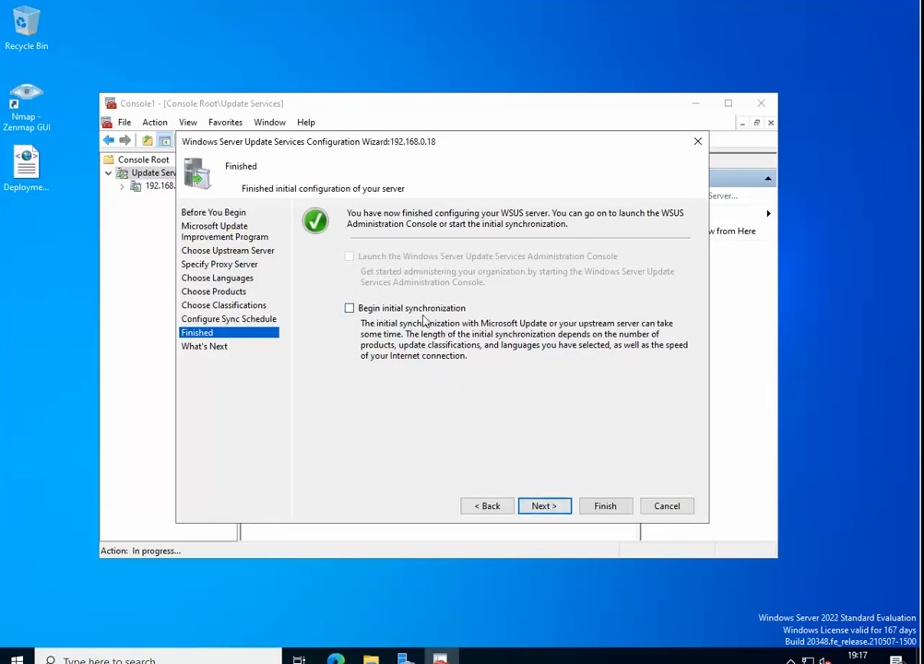
left_click(559, 505)
left_click(615, 511)
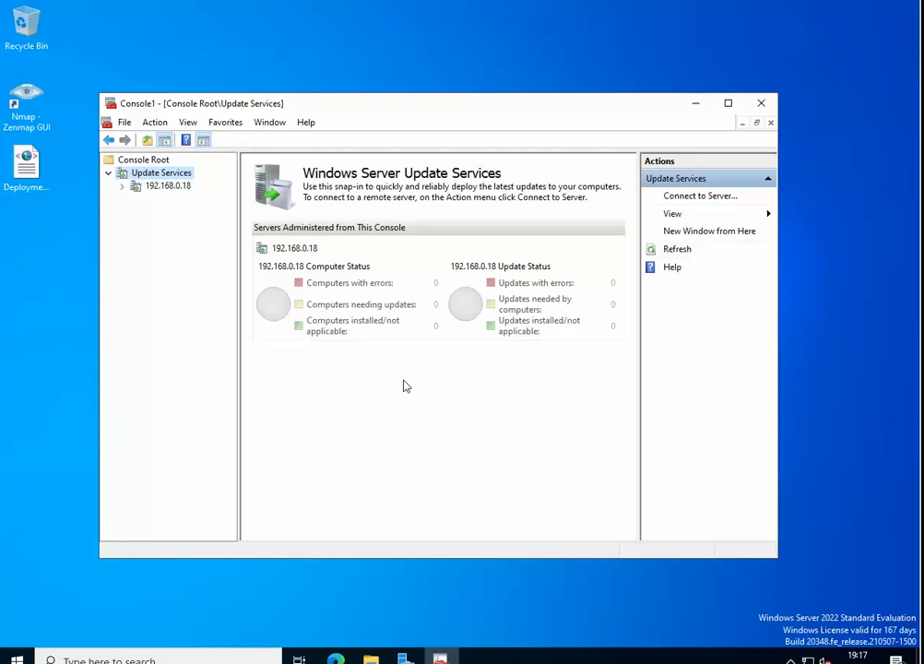
Step: Try to open the Update Status Summary report of server 192.168.0.18
left_click(122, 185)
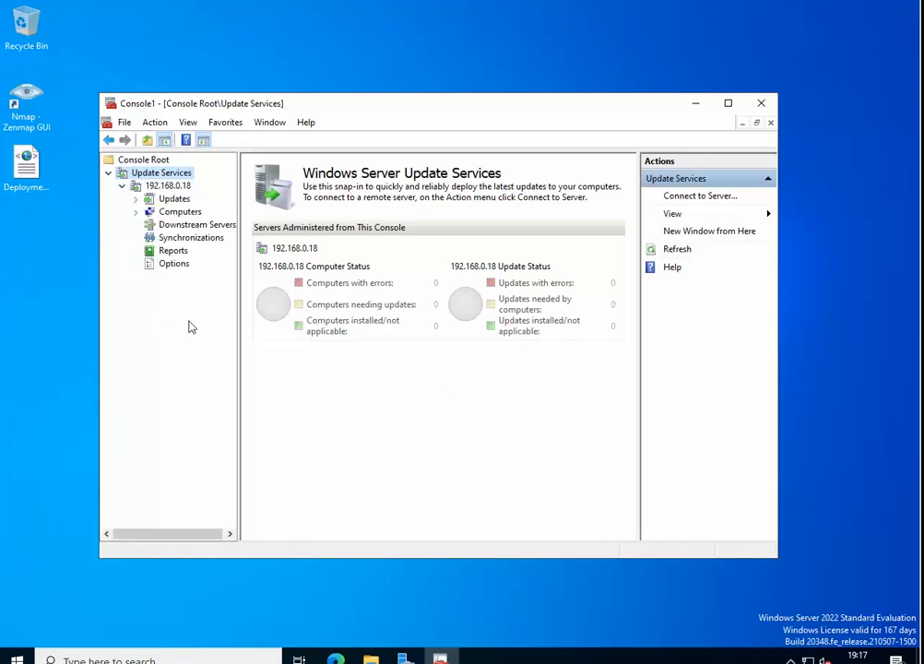
left_click(175, 252)
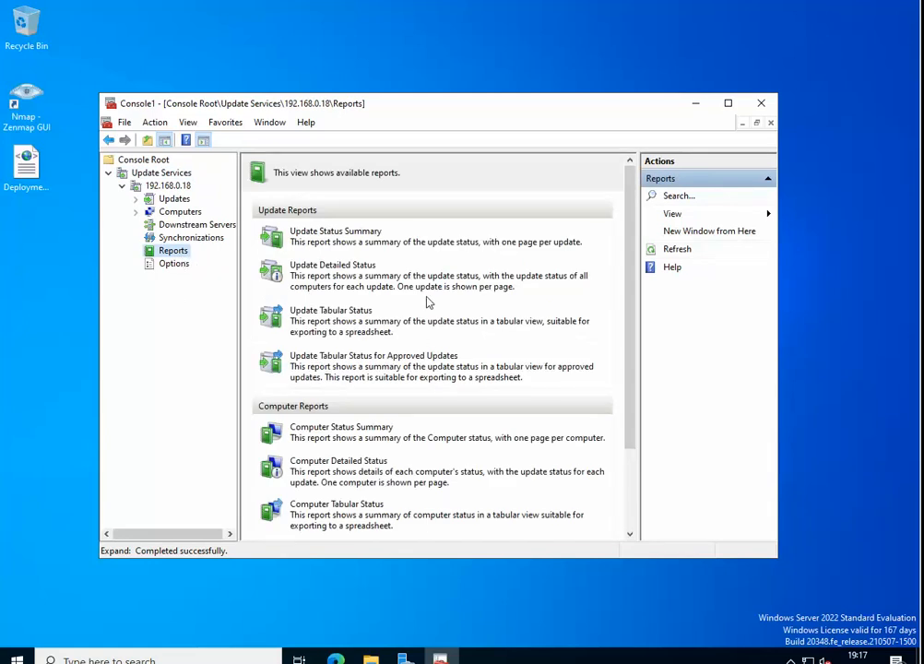
left_click(366, 238)
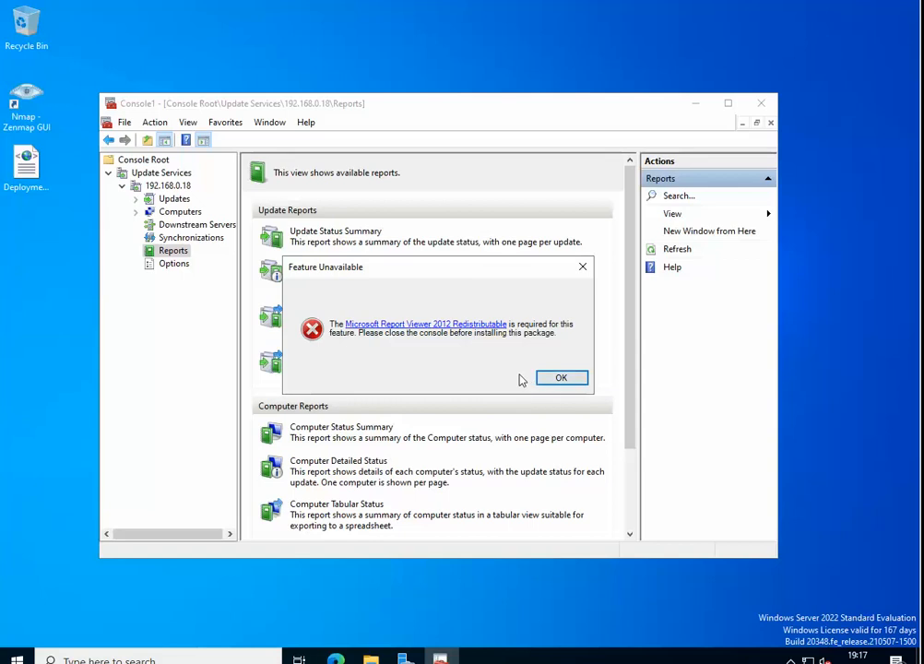
left_click(562, 382)
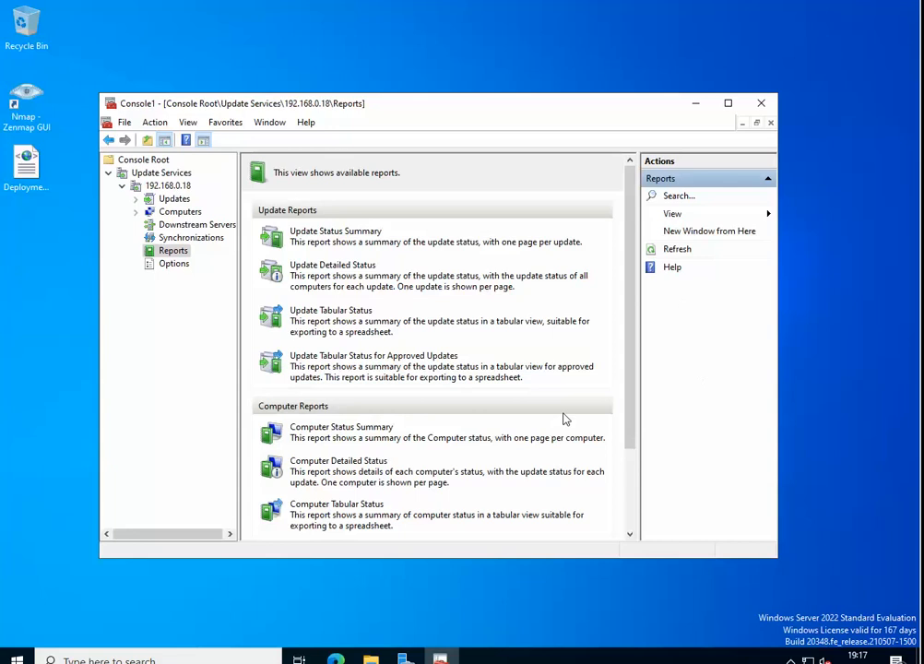
left_click(73, 591)
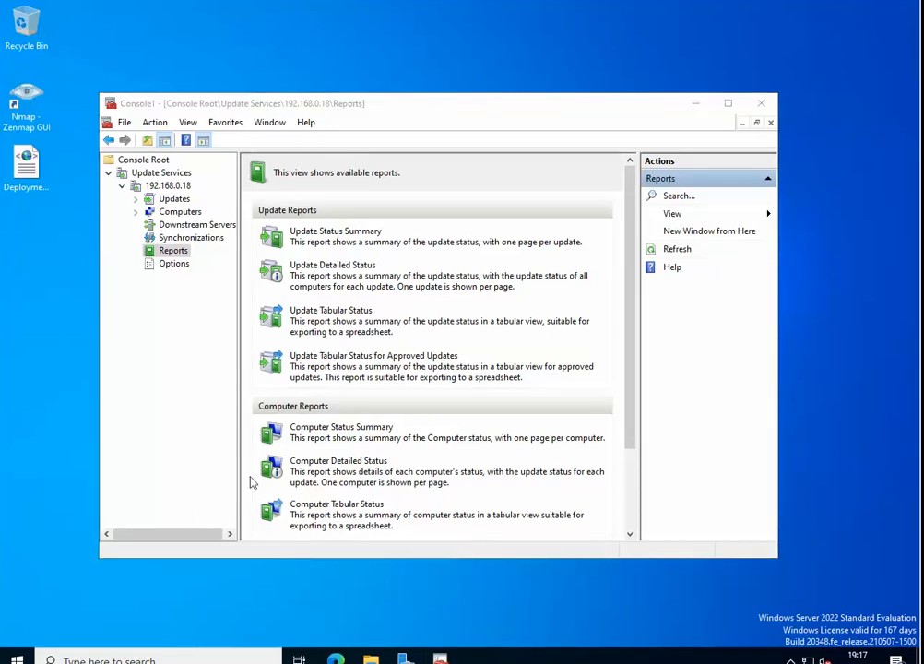
left_click(16, 657)
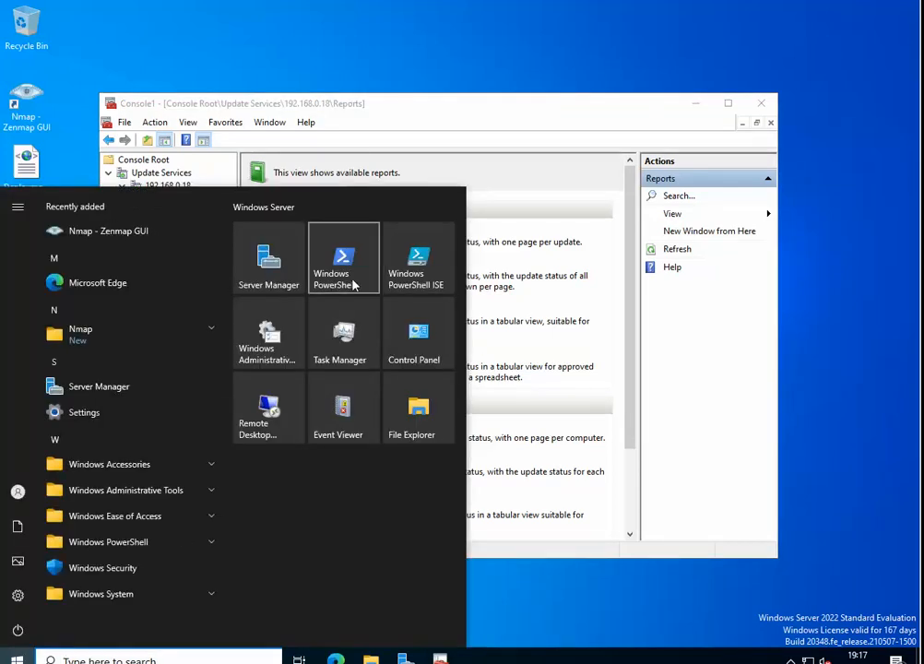
left_click(343, 267)
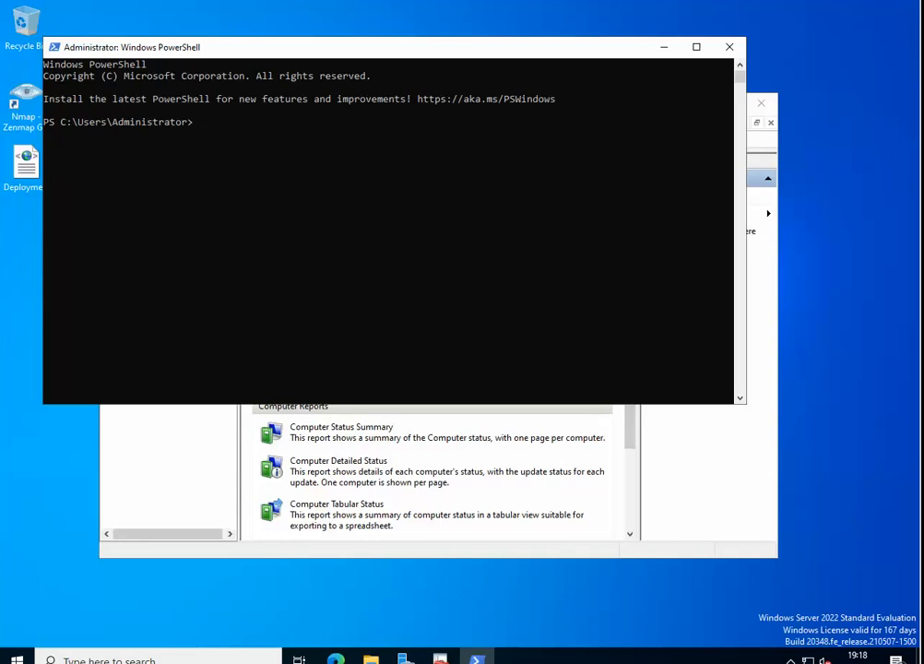
type("wget -uri")
type("https://download.microsoft.com/download/F/B/7/FB728406-A1EE-4AB5-9C56-74EB8BDDF2FF/ReportViewer.msi -OutFile \"C:\\ReportViewer.msi\"")
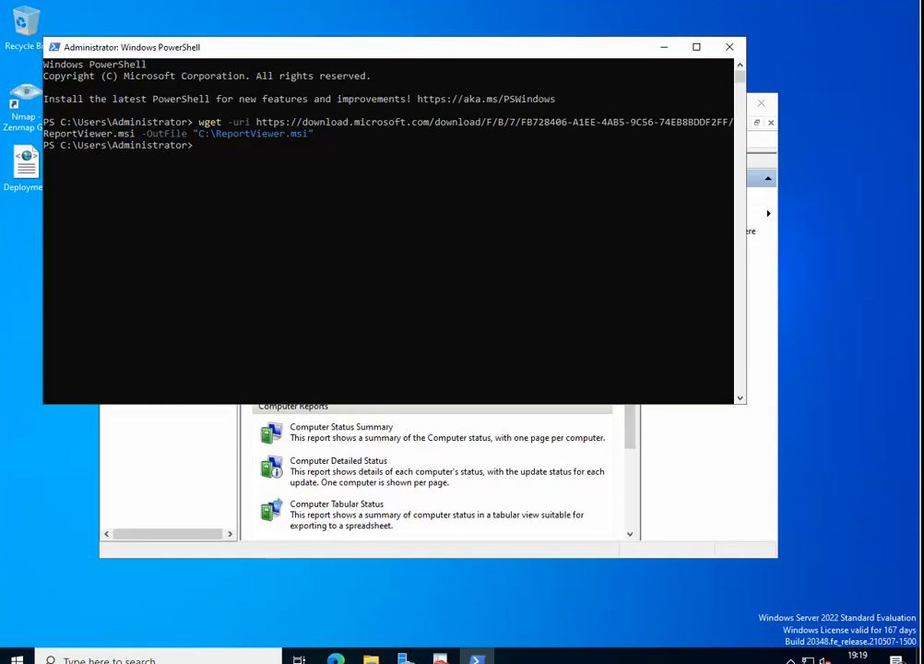
type("wget -uri")
type("https://download.microsoft.com/download/d/d/1/dd194c5c-d859-49b8-ad64-5cbdcbb9b7bd/SQLSysClrTypes.msi -OutFile \"C:\\SQLSysClrTypes.msi\"")
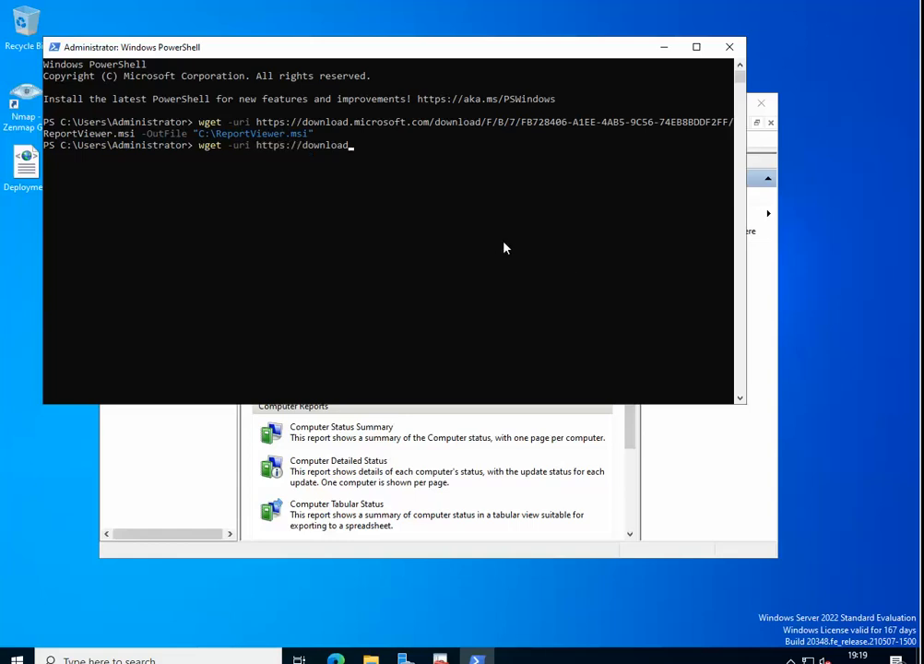
key("Return")
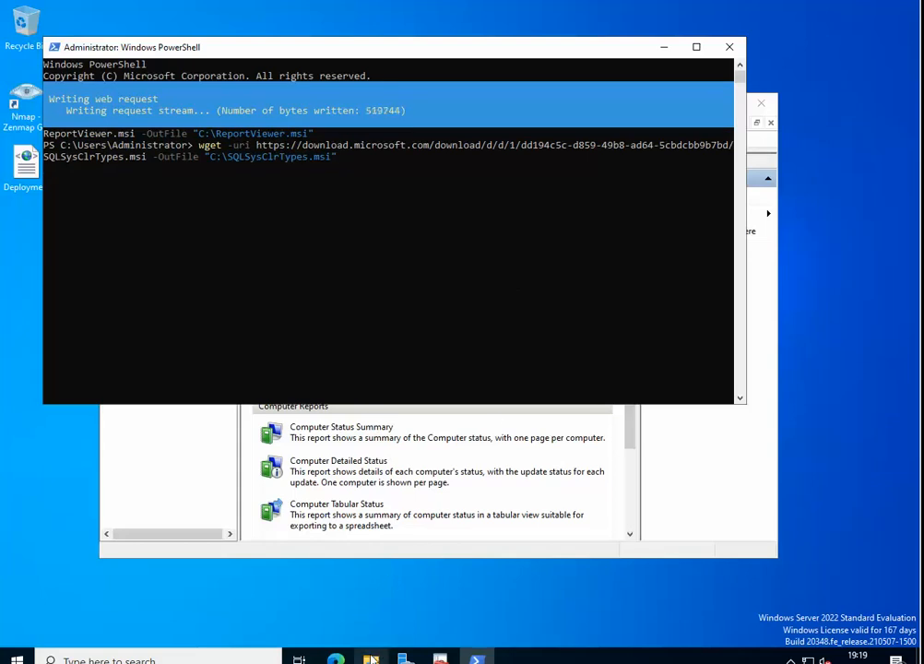
Step: Open the C: drive in File Explorer and check for the downloaded ReportViewer and SQLSysClrTypes packages
left_click(372, 660)
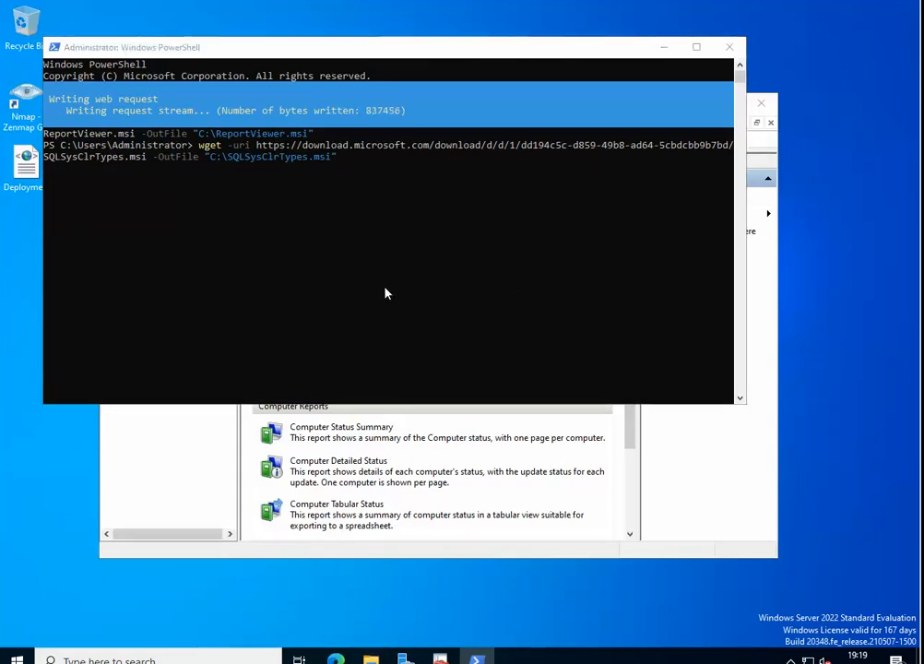
left_click(230, 295)
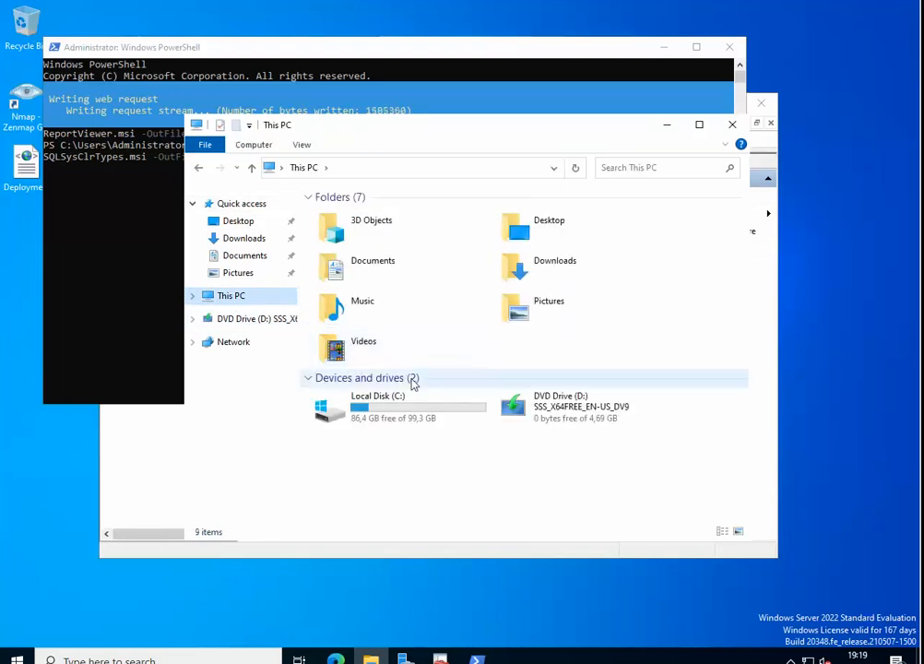
double_click(374, 404)
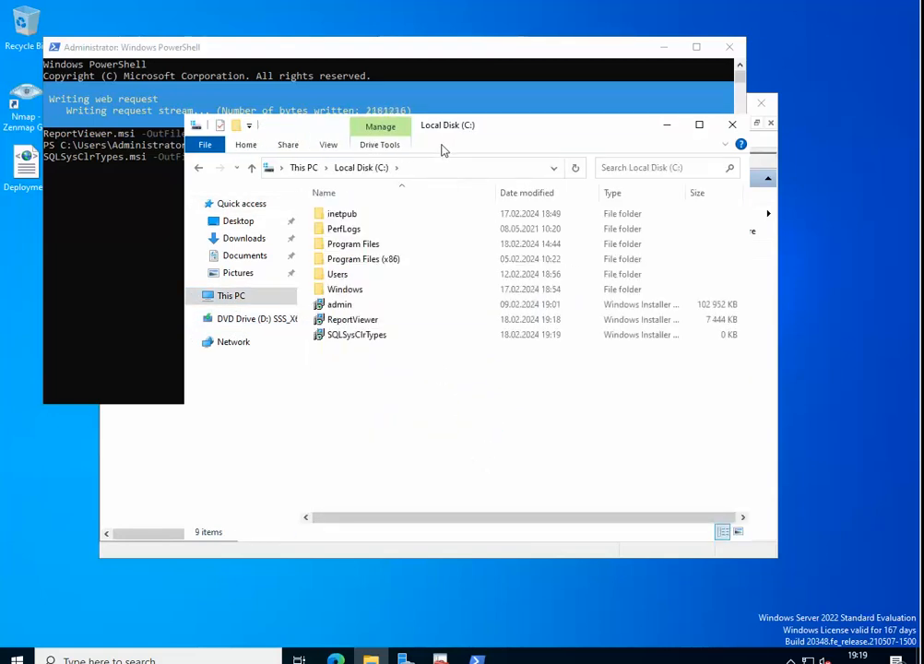
left_click_drag(451, 134, 548, 192)
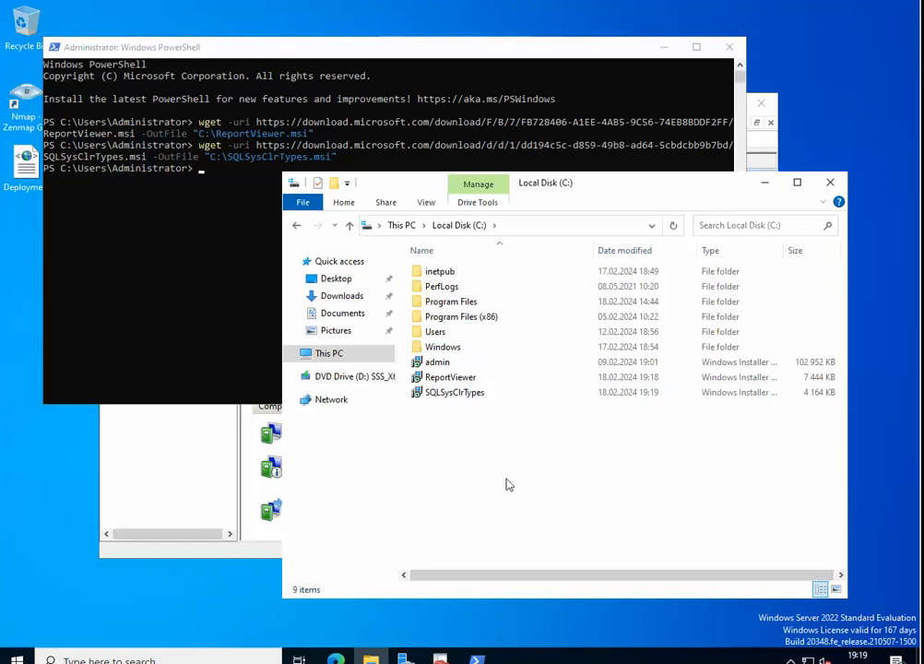
mouse_move(565, 190)
left_mouse_down()
mouse_move(582, 196)
mouse_move(554, 195)
left_mouse_up()
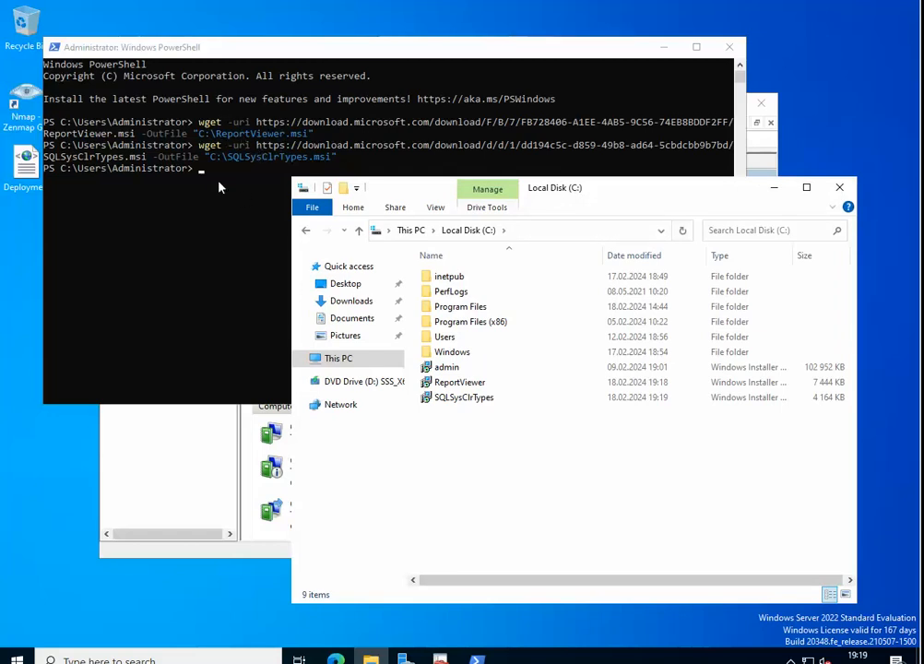
left_click(192, 474)
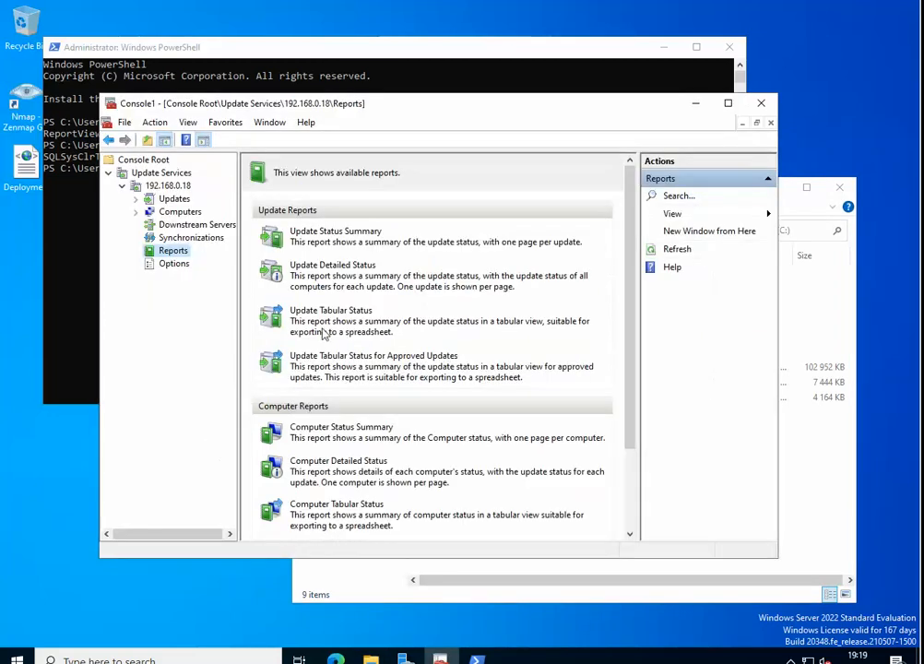
left_click(807, 207)
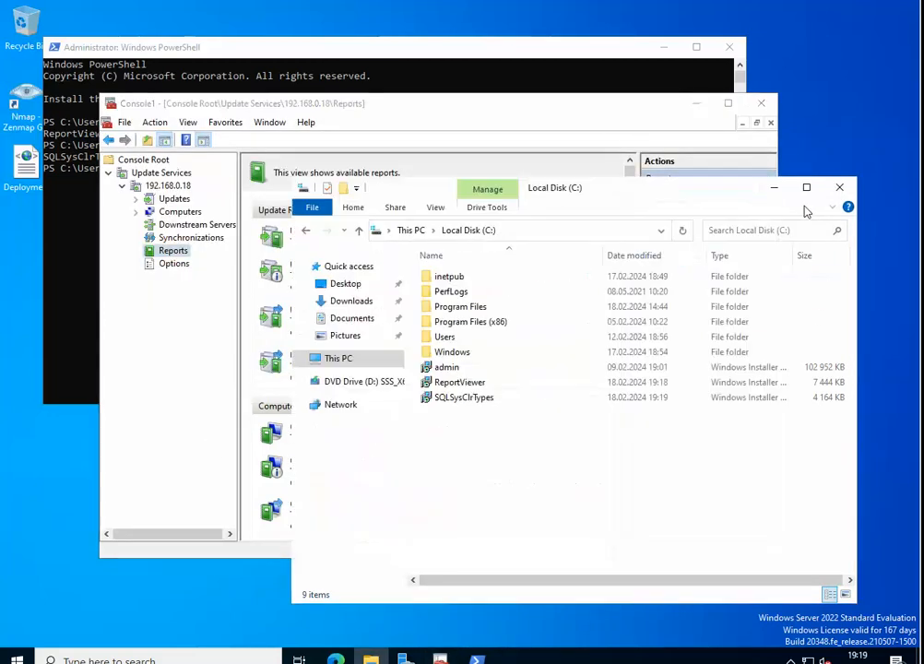
Step: Install Microsoft System CLR Types for SQL Server 2019 from the SQLSysClrTypes package on C:, accepting the license terms
left_click(470, 383)
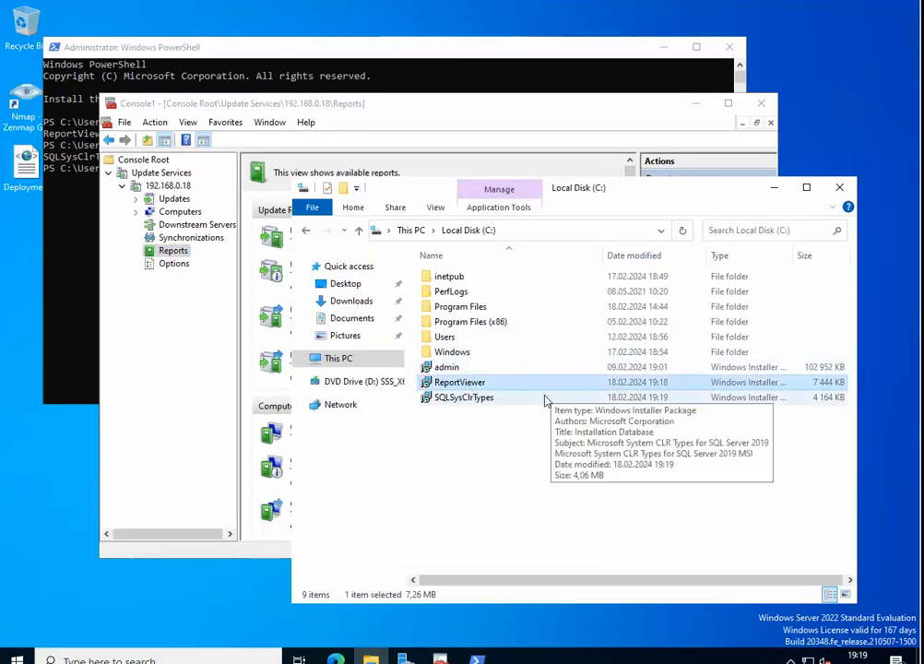
double_click(481, 401)
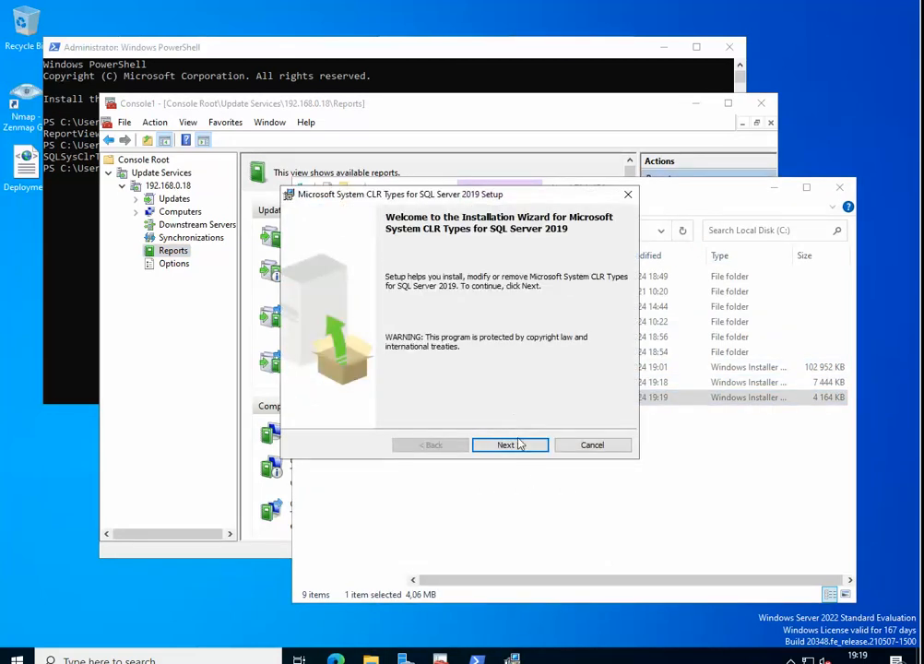
left_click(528, 447)
left_click(419, 396)
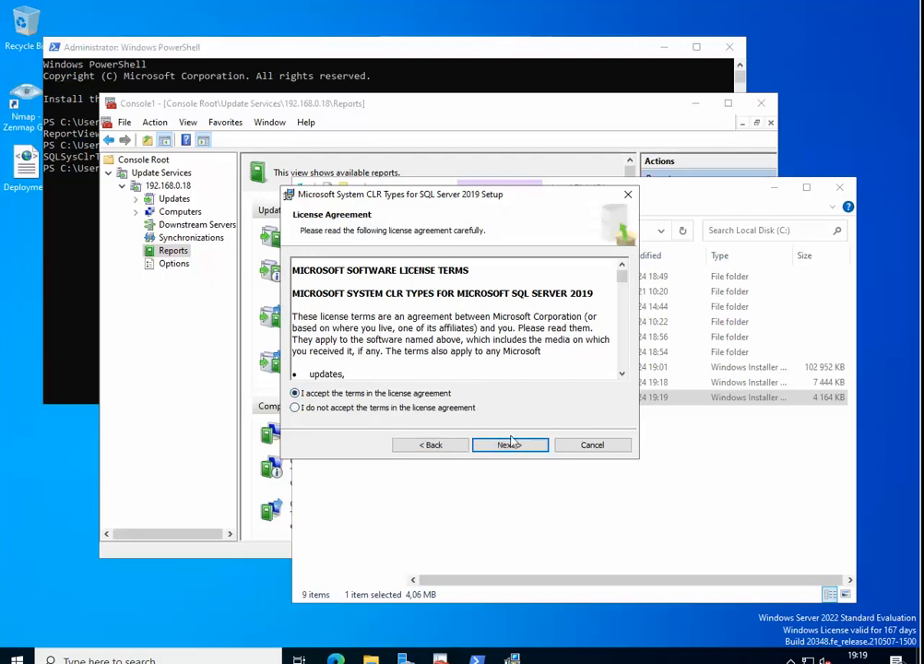
left_click(505, 444)
left_click(522, 445)
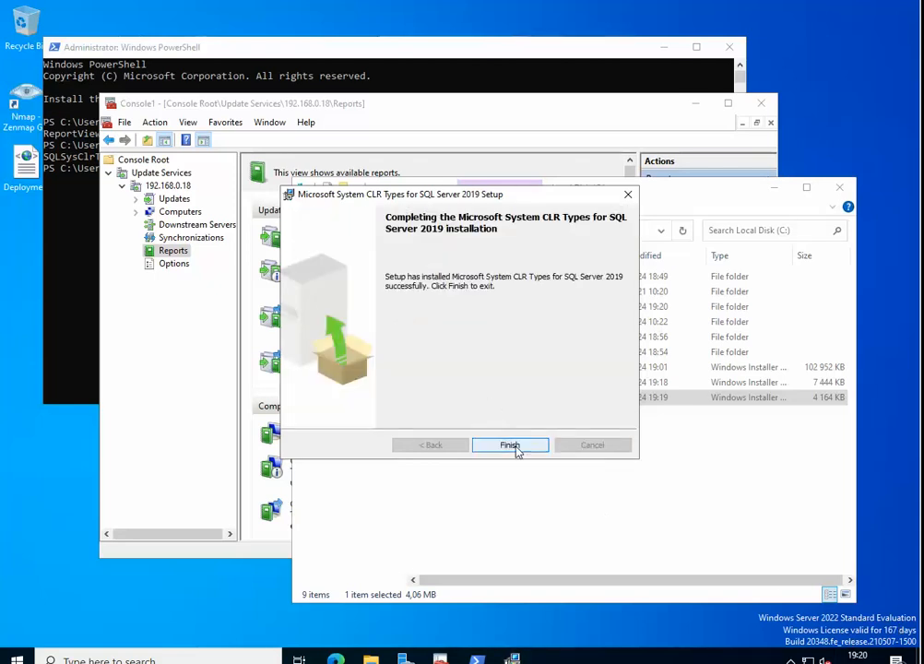
left_click(517, 447)
left_click(555, 445)
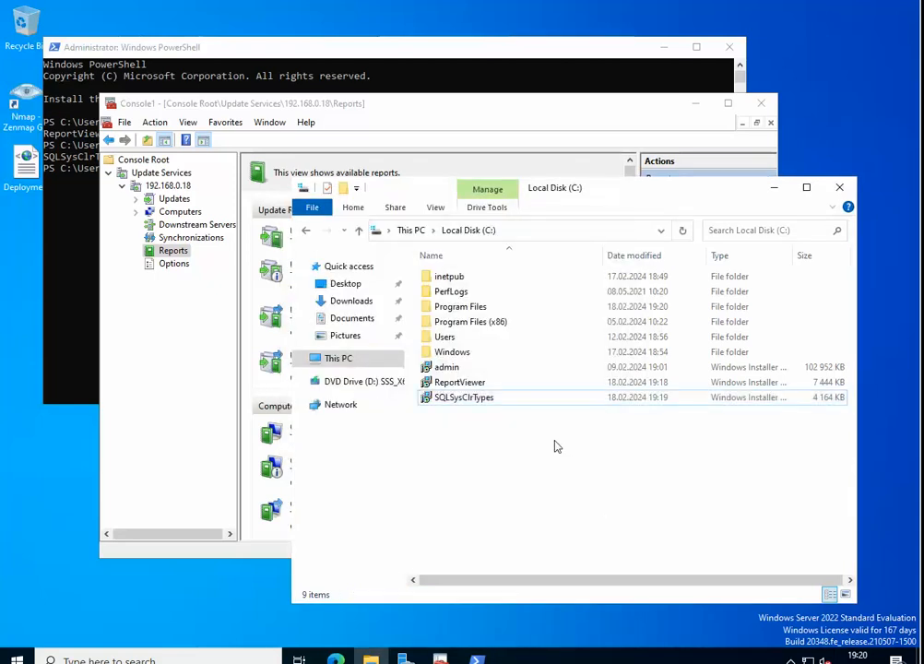
Step: Try to install Microsoft Report Viewer 2012 Runtime from the ReportViewer package on C:, and exit its setup
double_click(489, 383)
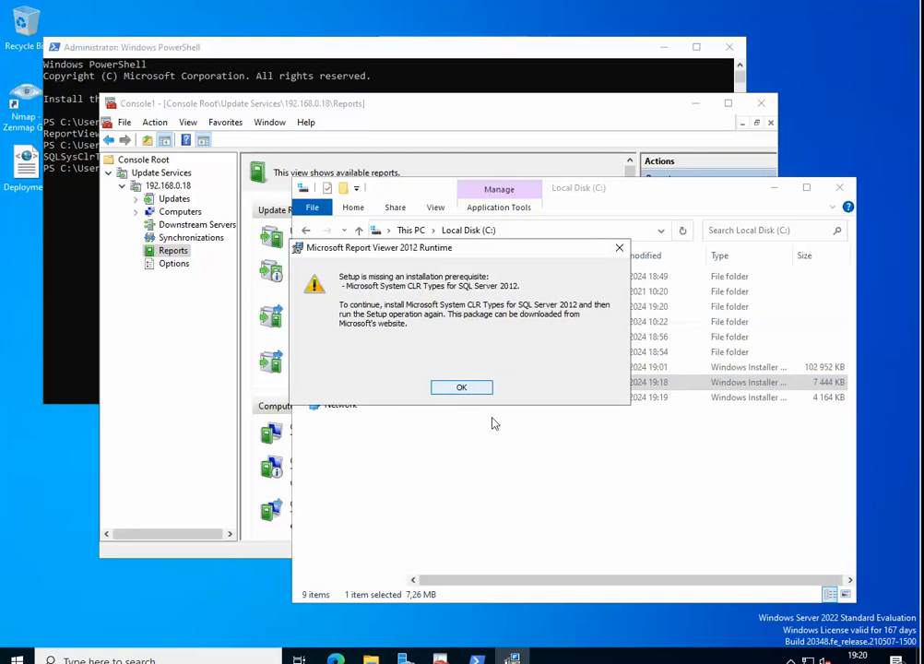
left_click(462, 387)
left_click(490, 427)
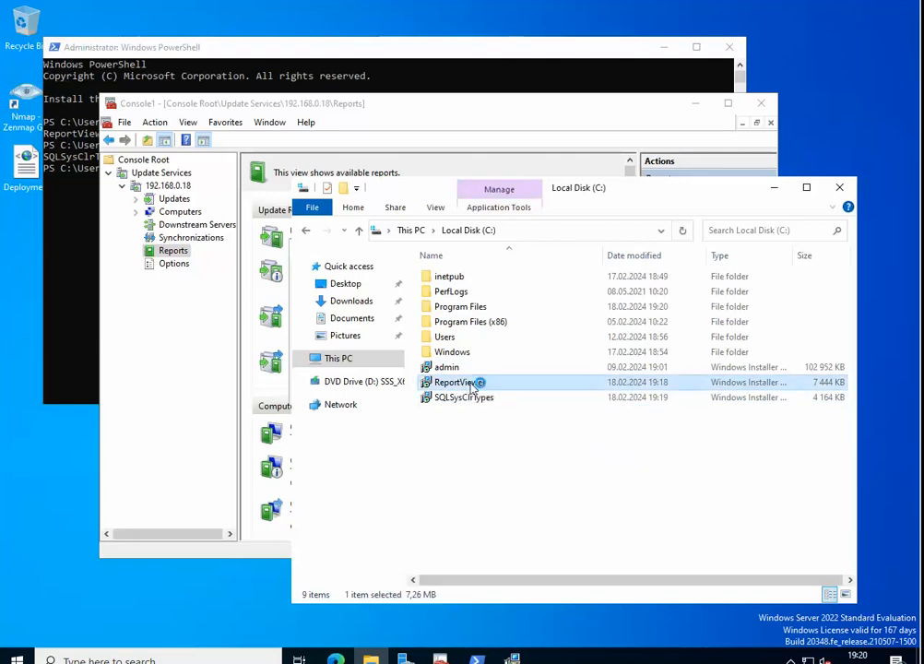
double_click(473, 384)
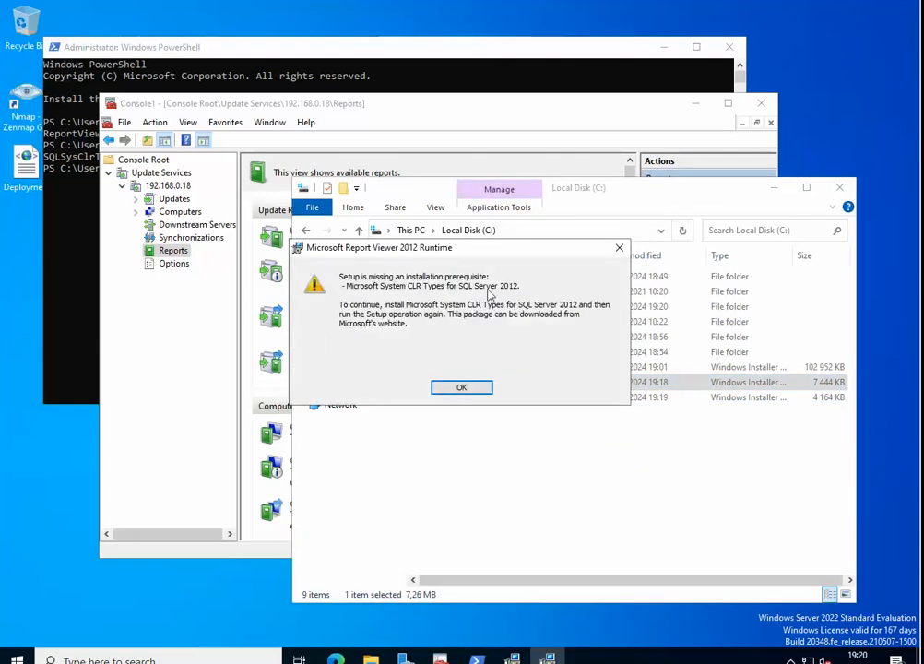
left_click(461, 387)
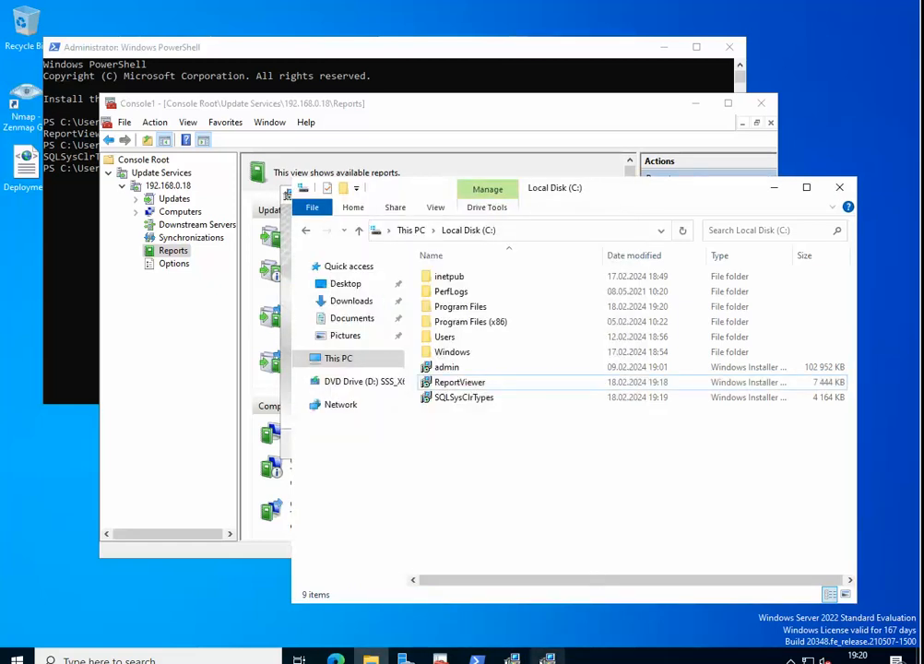
left_click(512, 658)
left_click(548, 659)
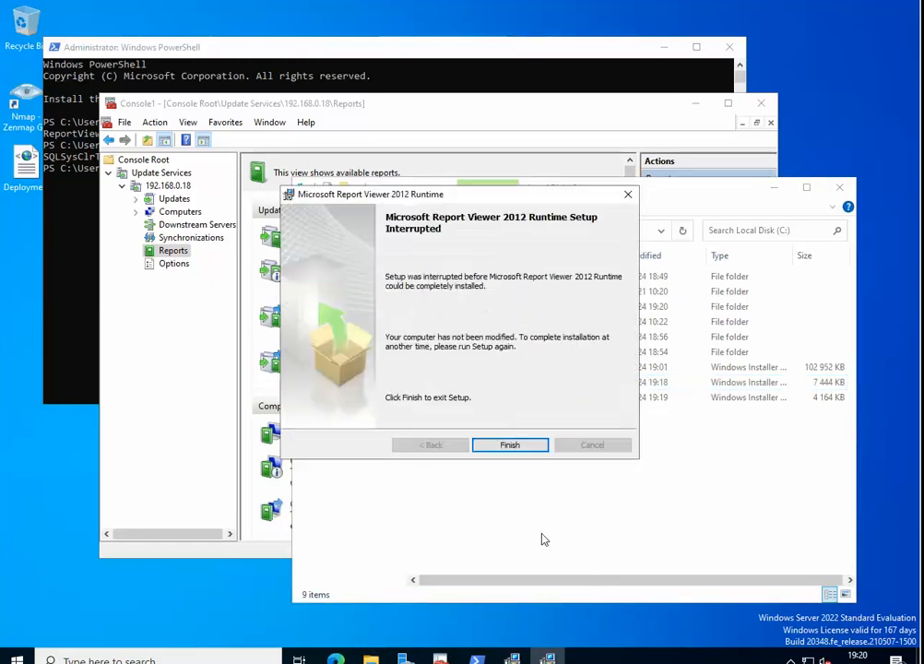
left_click(513, 446)
Step: Retry the Report Viewer 2012 Runtime setup and close its prerequisite message and setup wizard
left_click(462, 386)
double_click(471, 385)
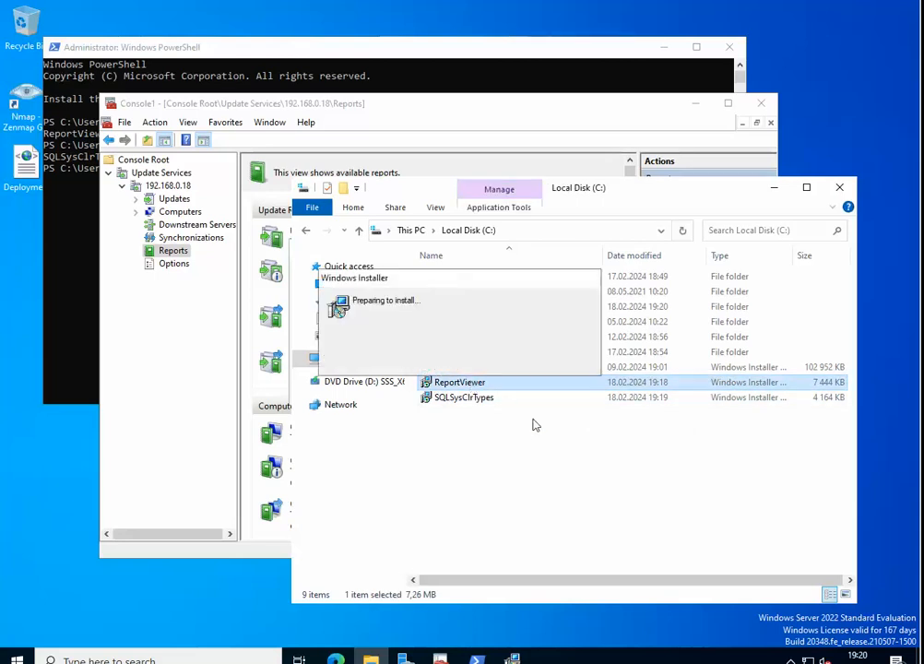
left_click(463, 387)
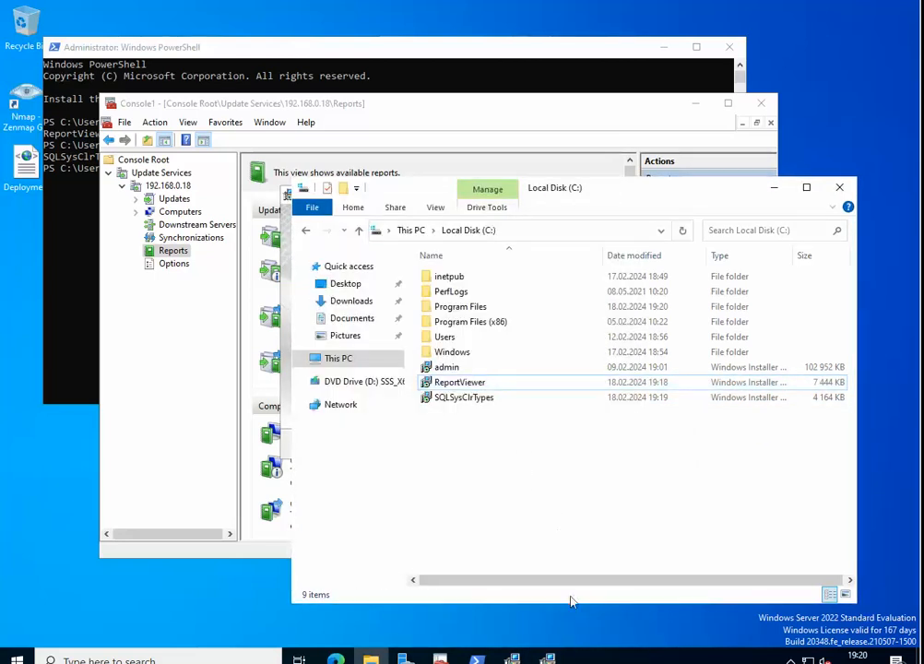
left_click(510, 445)
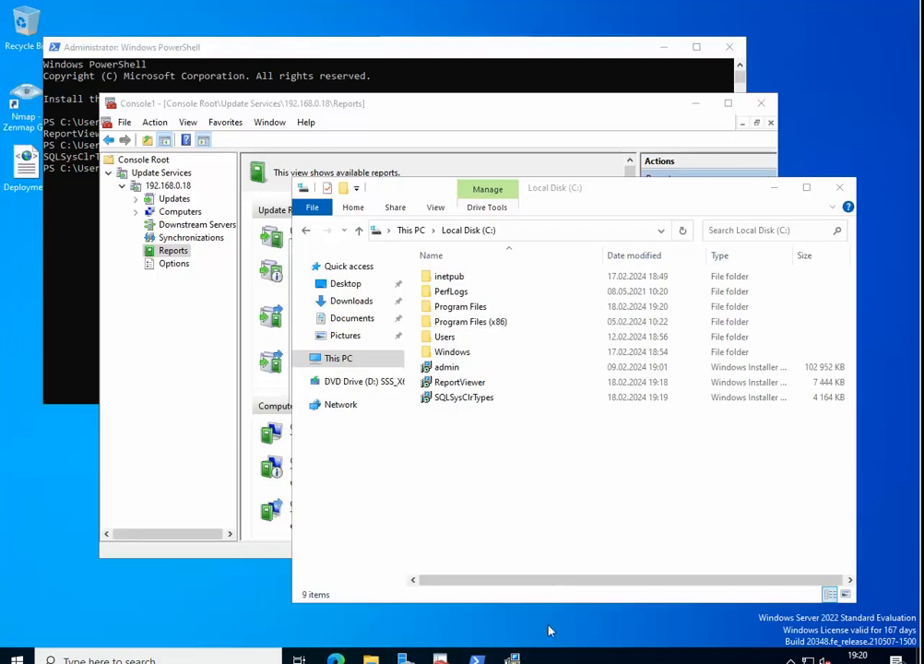
left_click(477, 390)
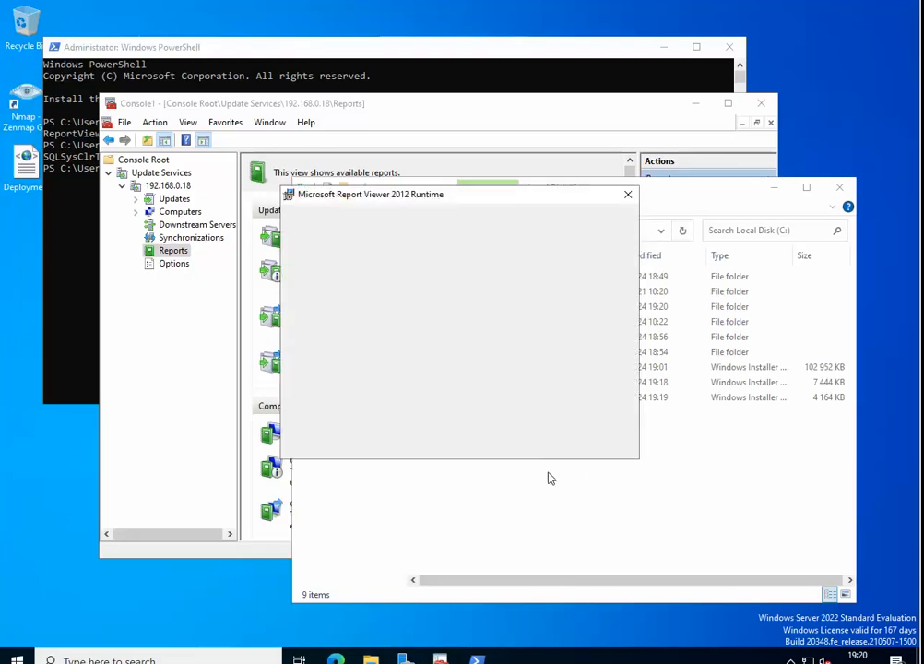
left_click(510, 443)
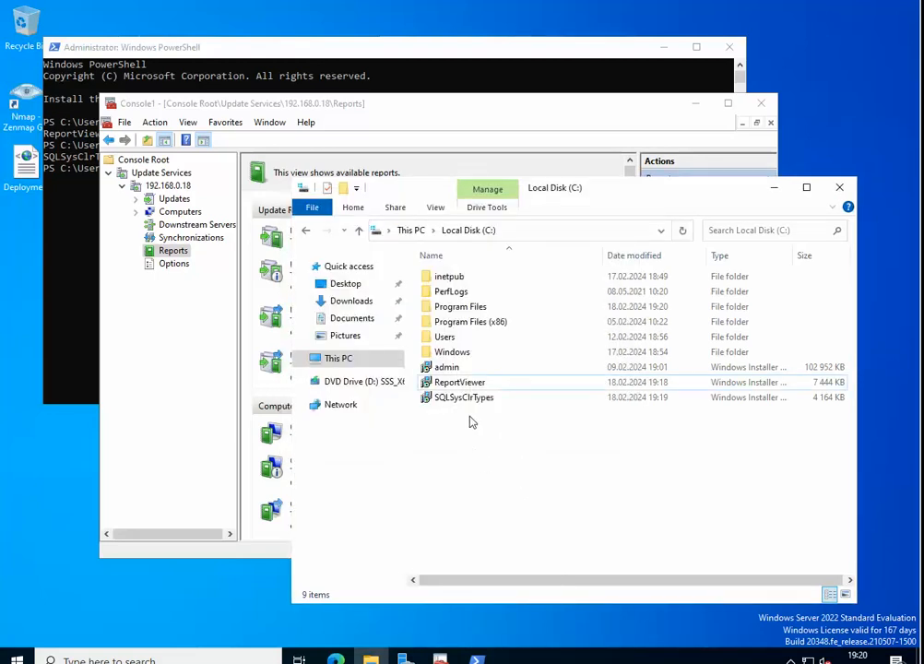
left_click(470, 398)
left_click(515, 466)
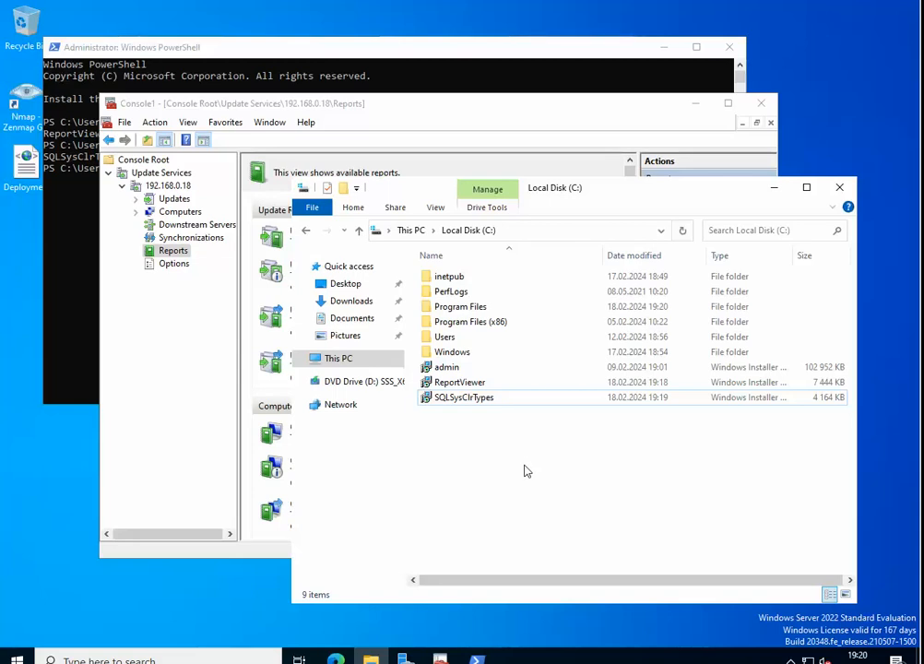
left_click(337, 658)
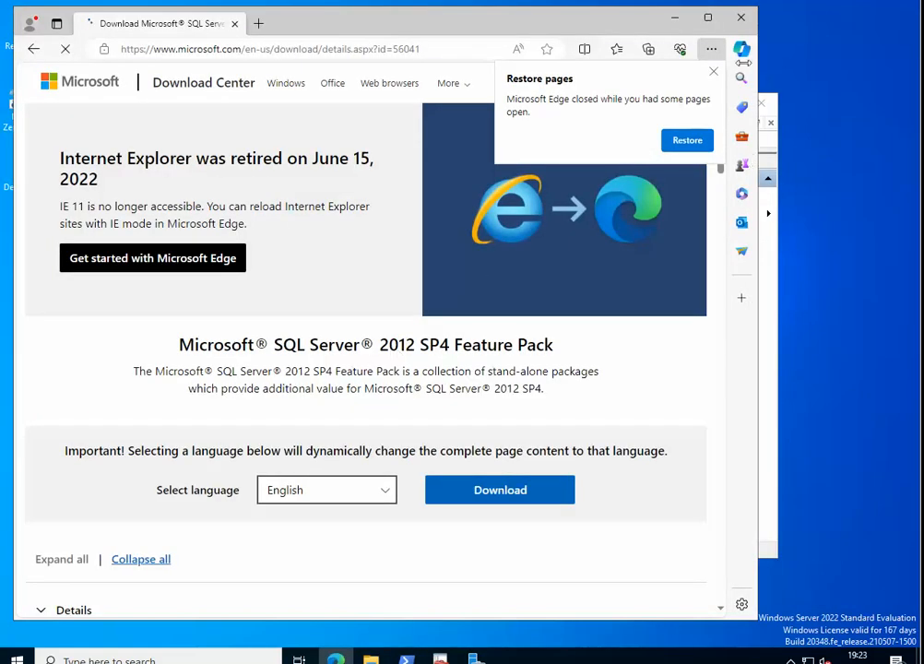
left_click(714, 73)
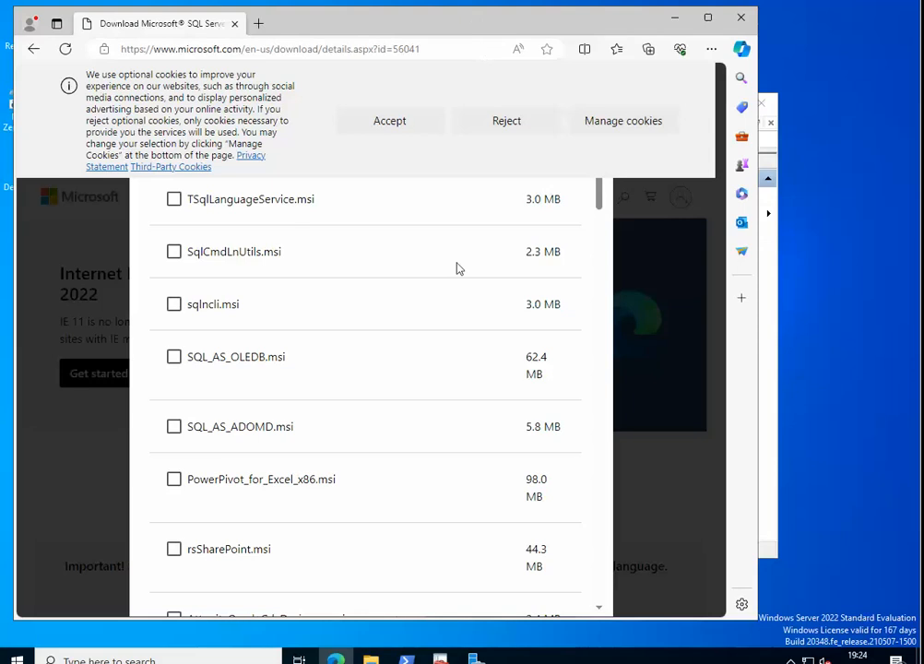
scroll(350, 323, "down", 3)
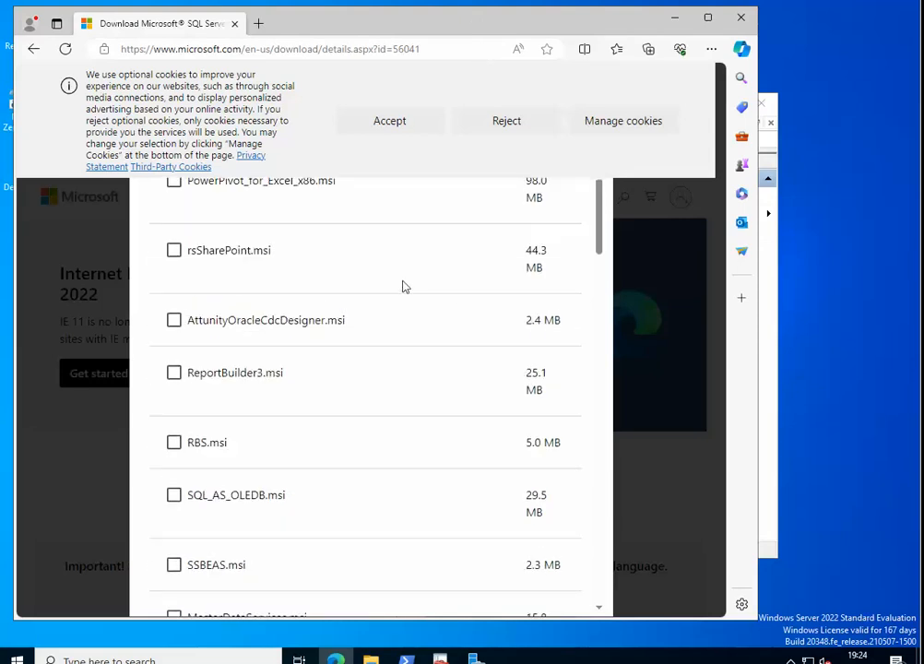
left_click(389, 124)
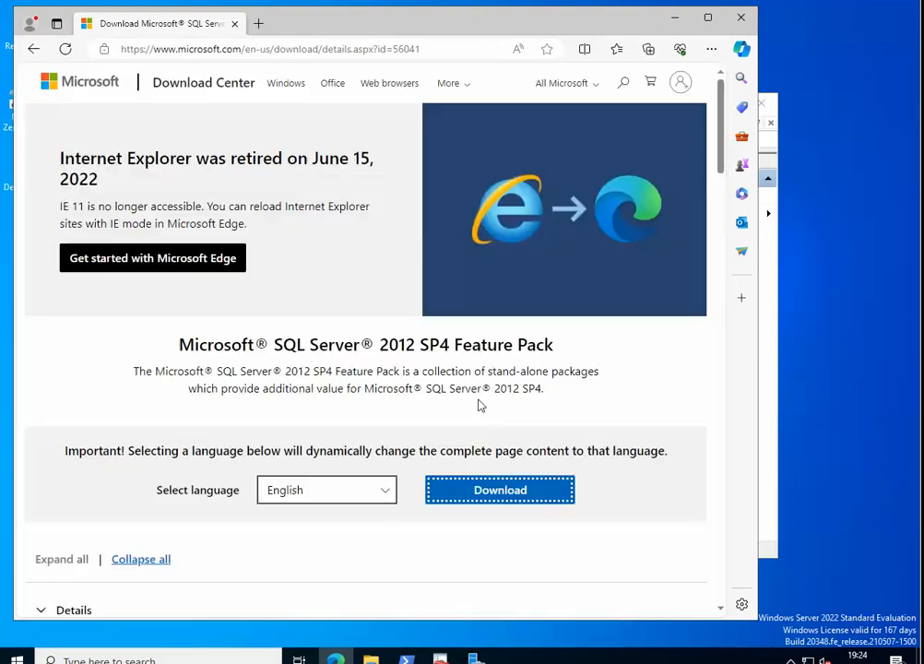
left_click(569, 496)
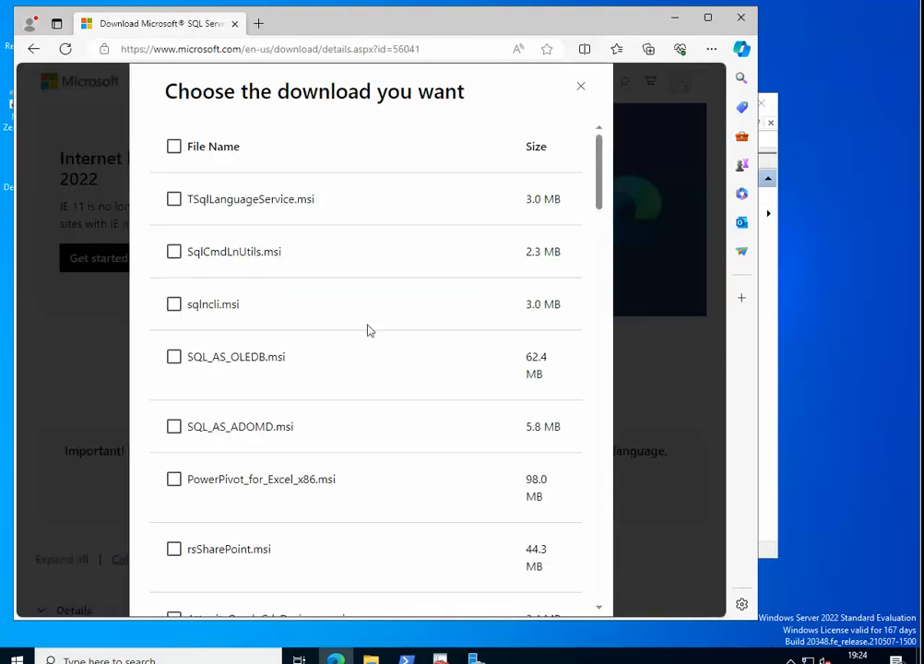
Step: Download the 2.1 MB SQLSysClrTypes.msi from the feature pack and show the file in the Downloads folder
scroll(360, 323, "down", 5)
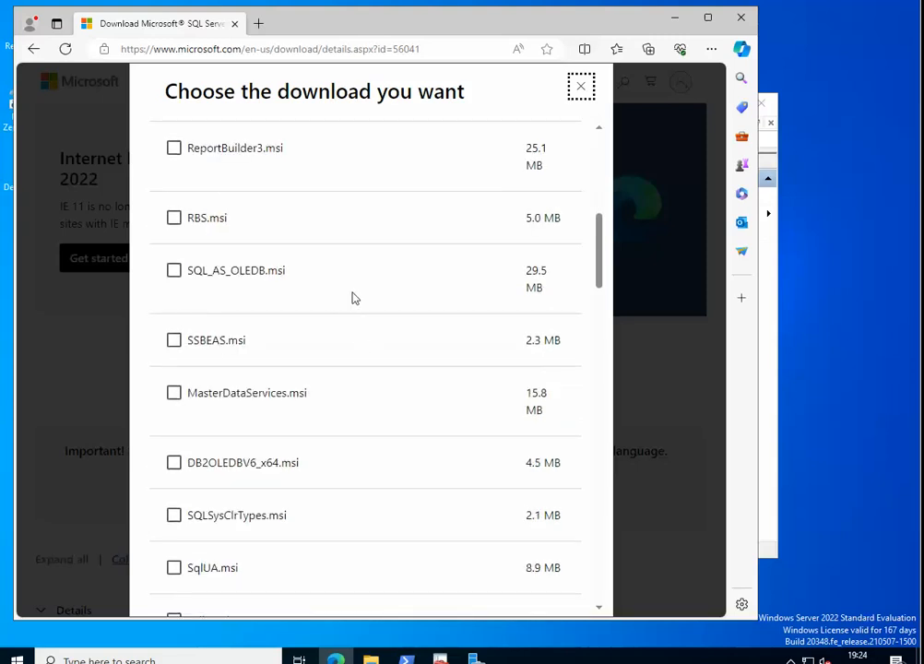
scroll(354, 298, "down", 2)
scroll(311, 295, "down", 1)
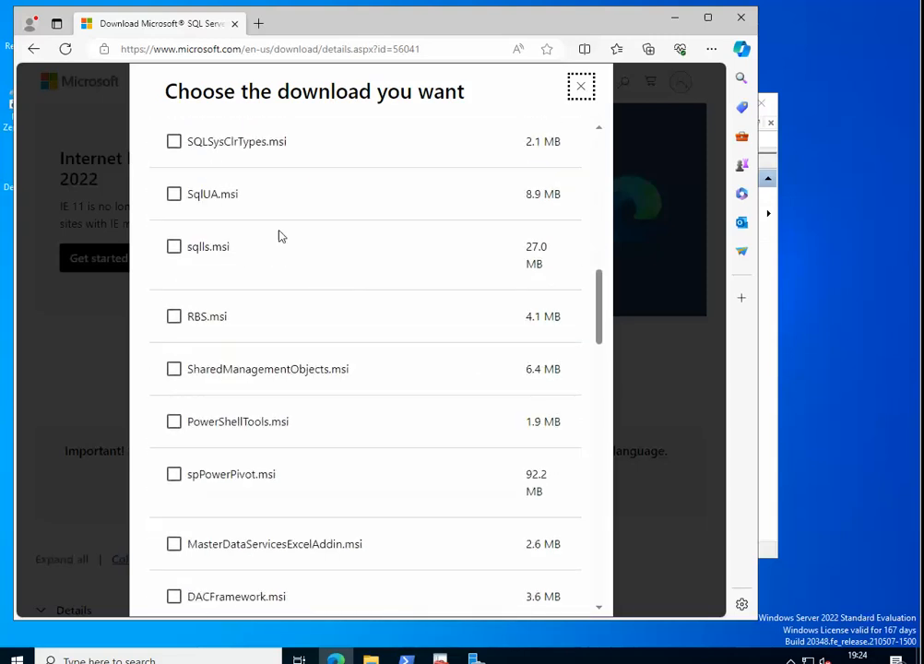
left_click(175, 143)
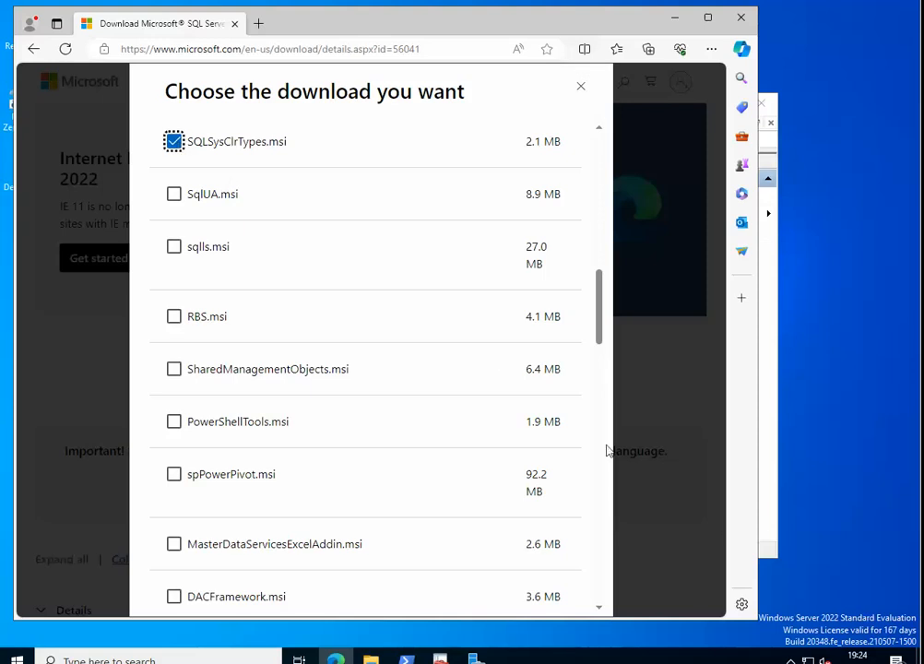
scroll(581, 479, "down", 10)
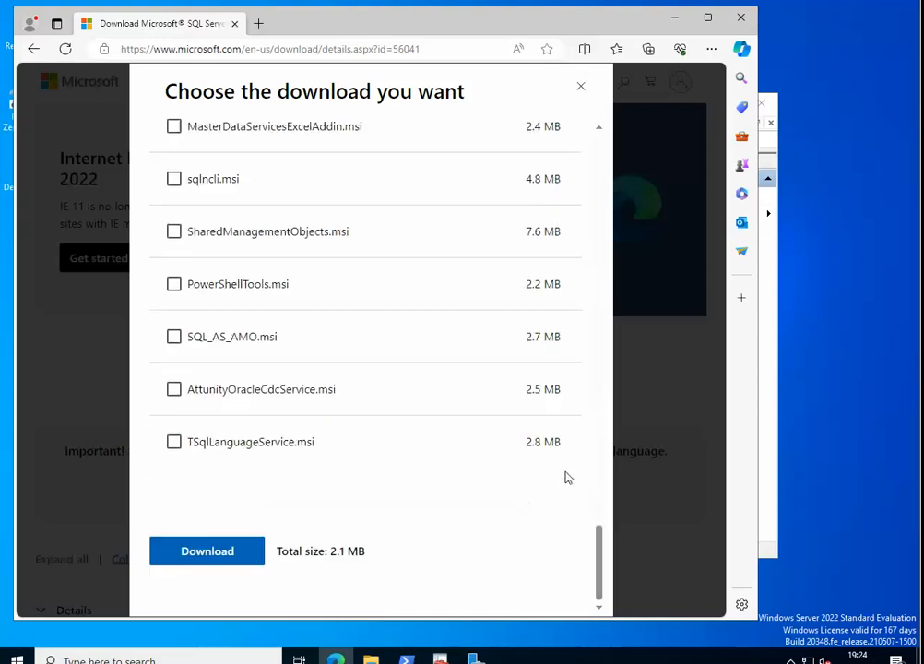
left_click(214, 553)
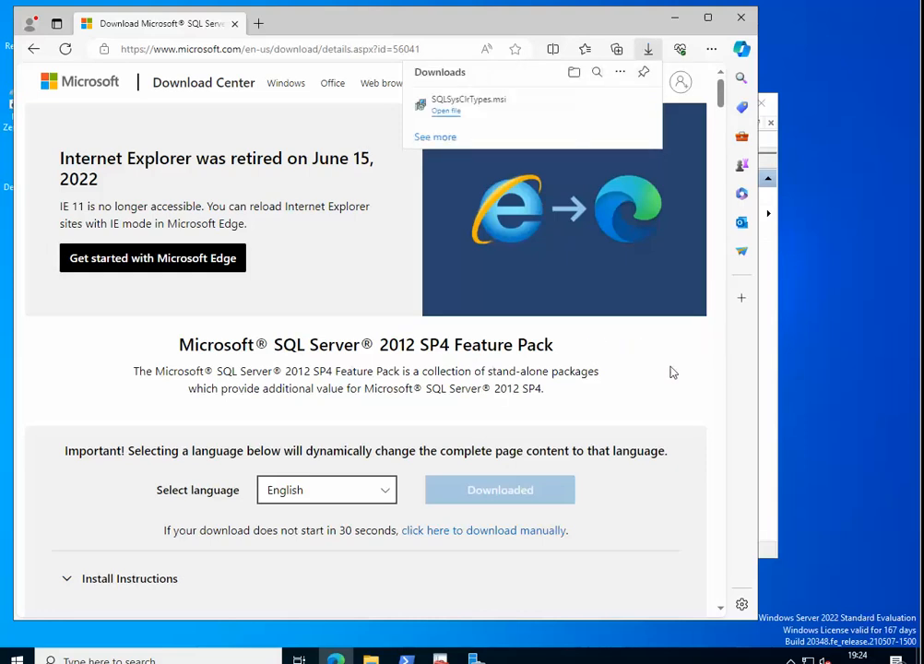
left_click(474, 104)
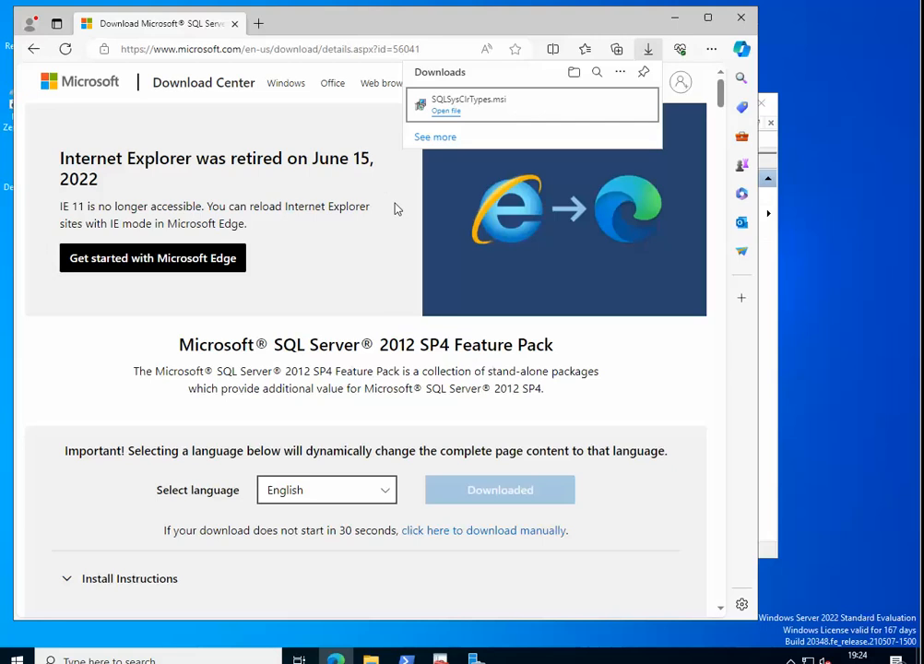
left_click(598, 104)
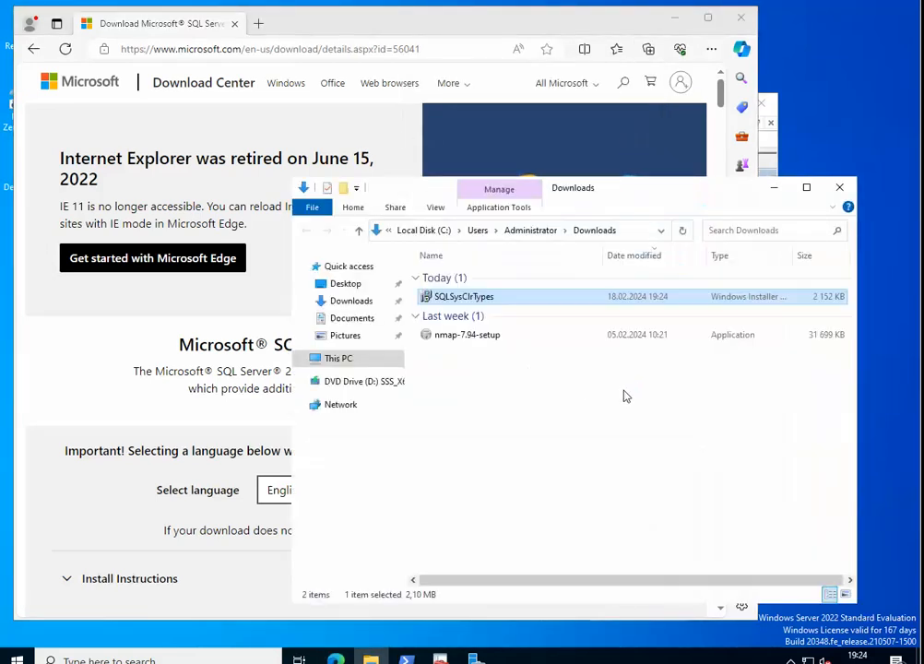
Step: Install Microsoft System CLR Types for SQL Server 2012 from the downloaded SQLSysClrTypes package, accepting the license terms, and finish its setup
double_click(462, 296)
left_click(506, 346)
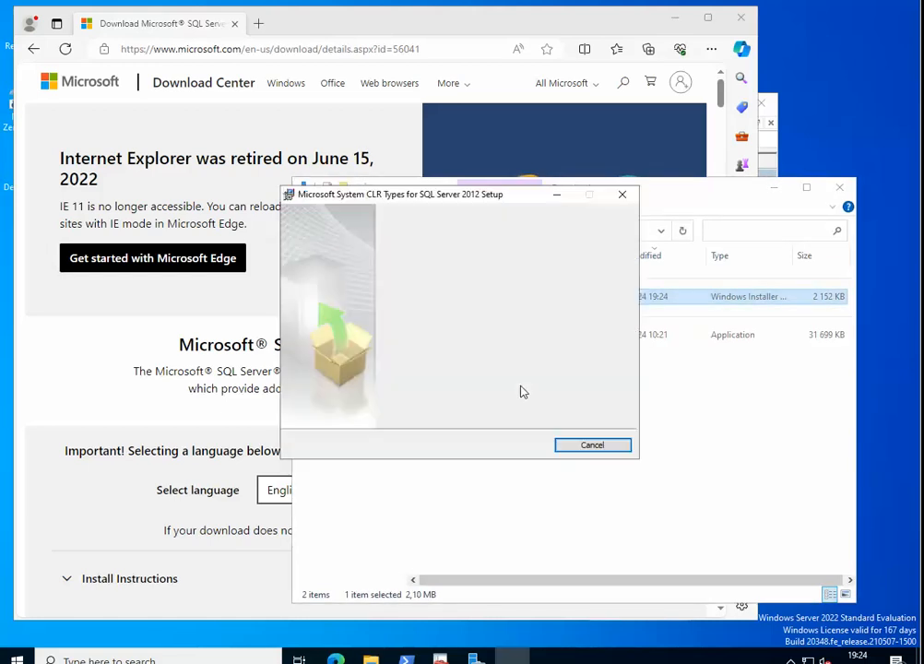
left_click(512, 444)
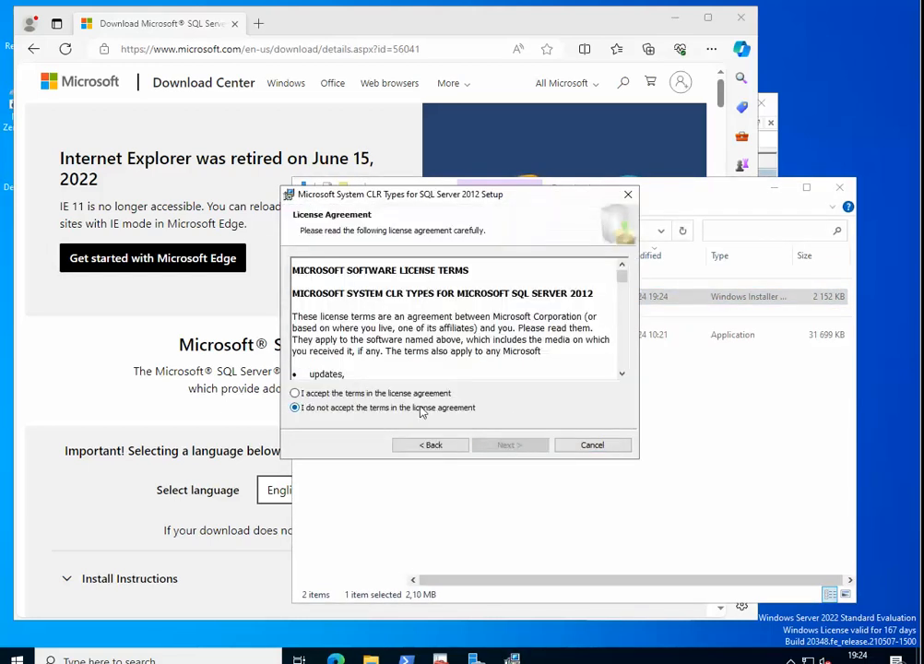
left_click(411, 392)
left_click(512, 444)
left_click(513, 444)
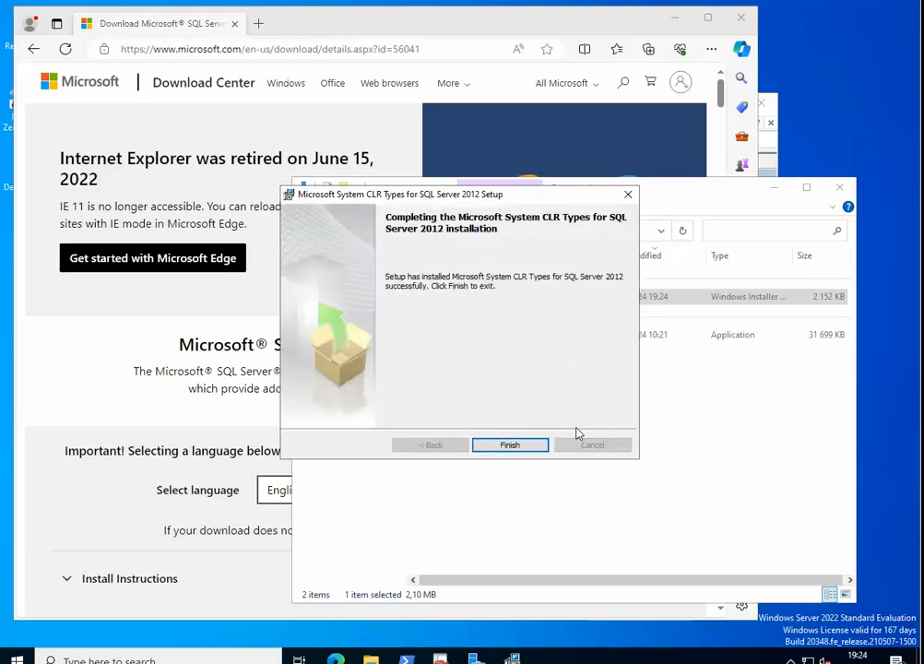
left_click(544, 447)
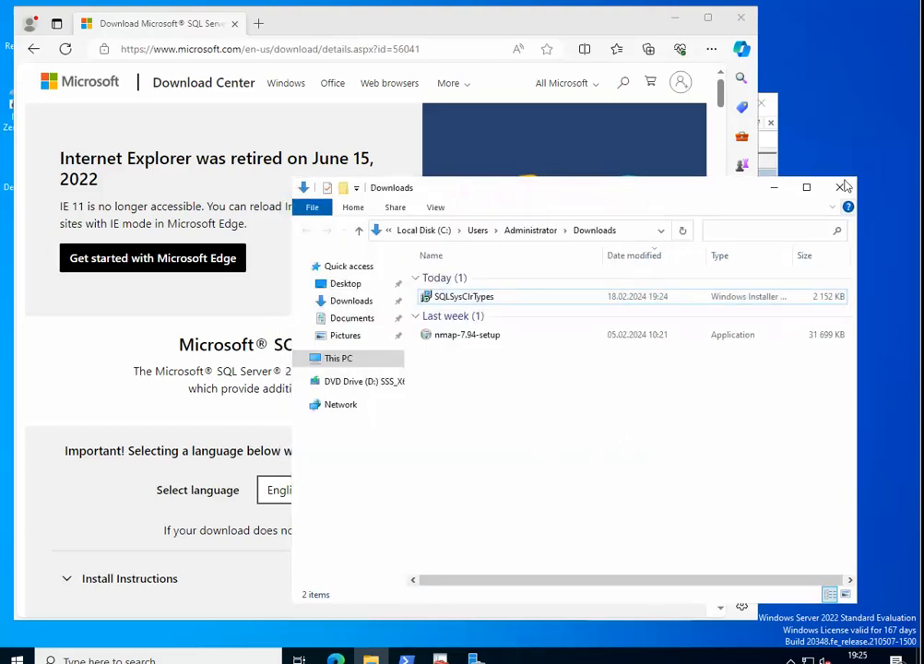
Step: Close the Downloads folder, the Edge browser and the PowerShell window
left_click(840, 186)
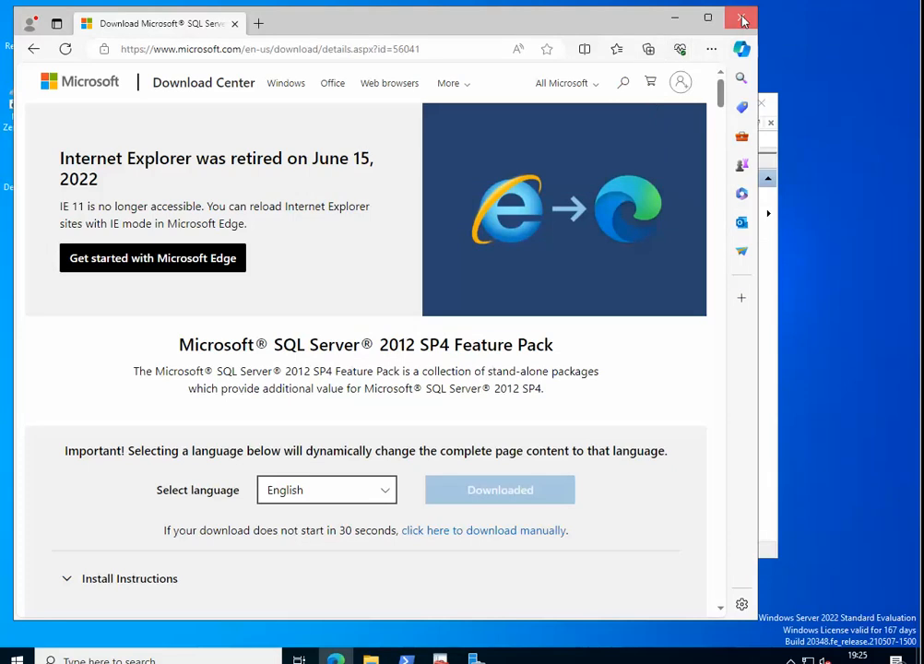
left_click(741, 16)
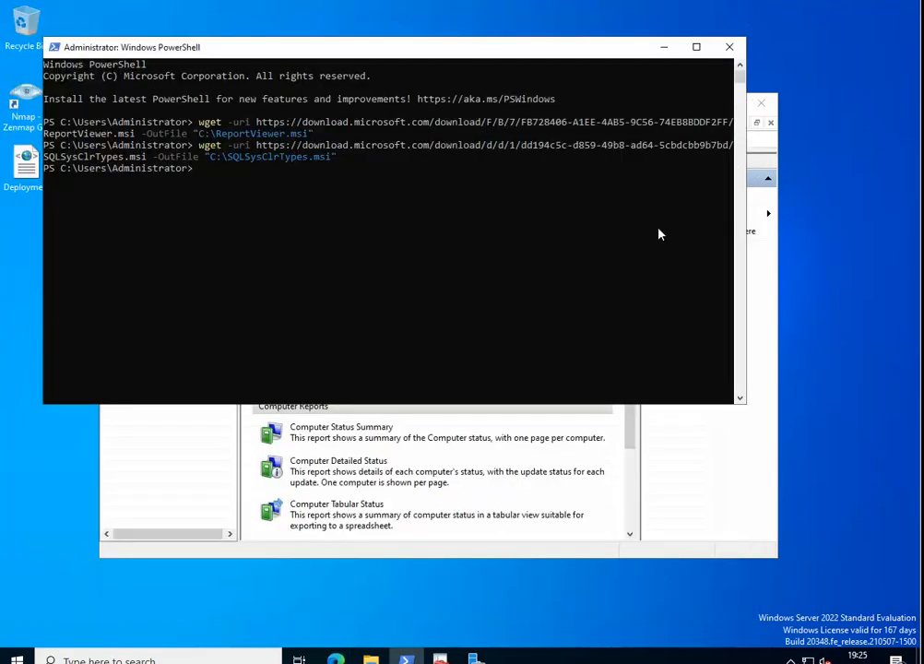
left_click(729, 47)
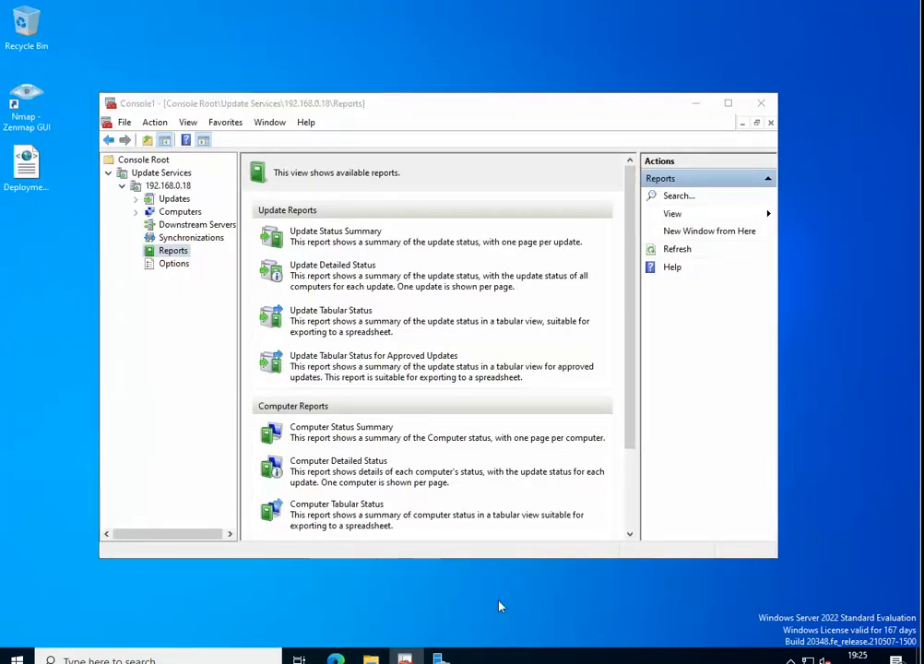
Step: Install Microsoft Report Viewer 2012 Runtime from the ReportViewer package on C:, accepting the license terms, and finish its setup
left_click(370, 659)
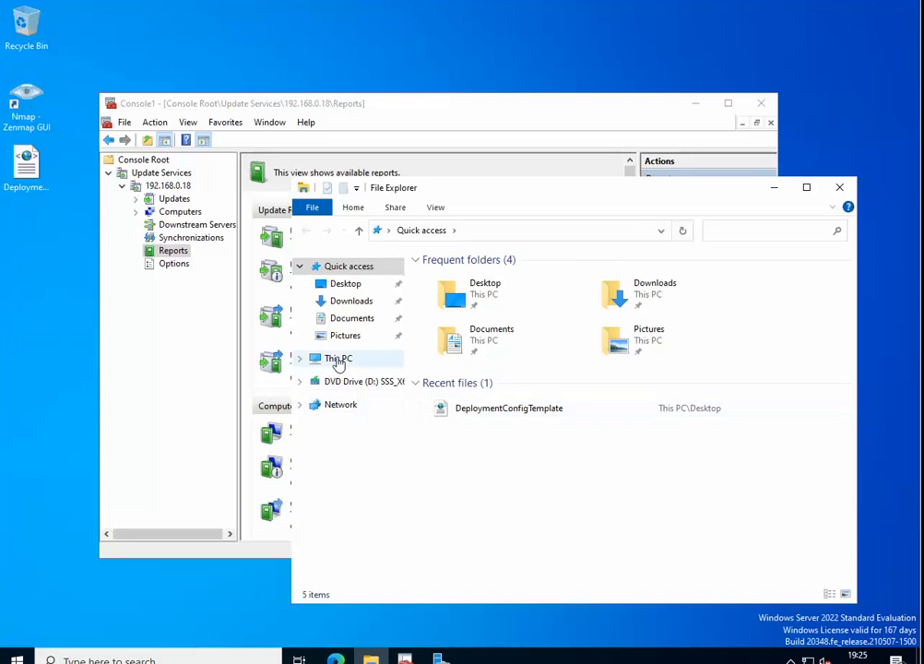
left_click(392, 360)
double_click(524, 480)
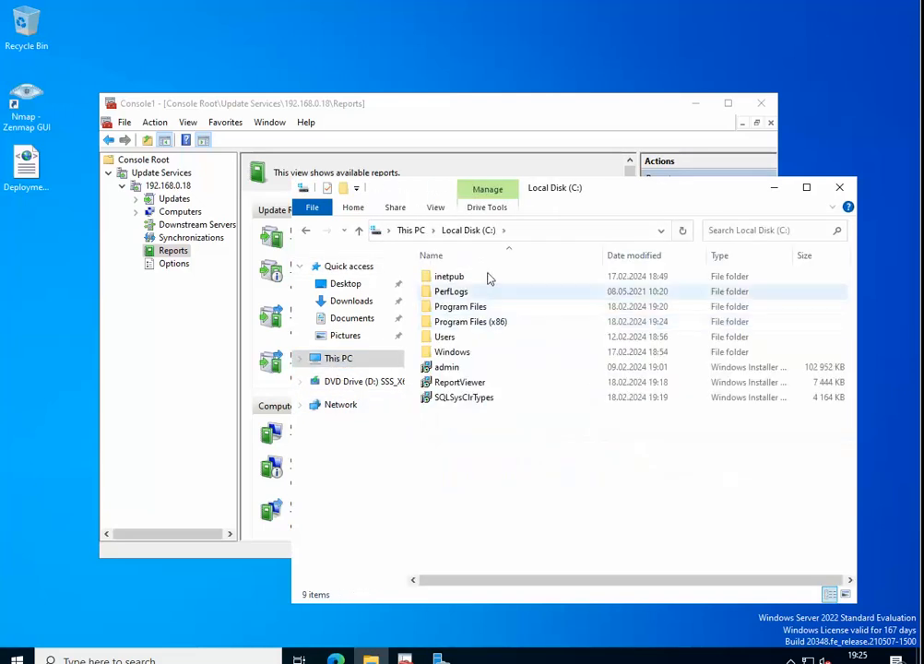
double_click(459, 381)
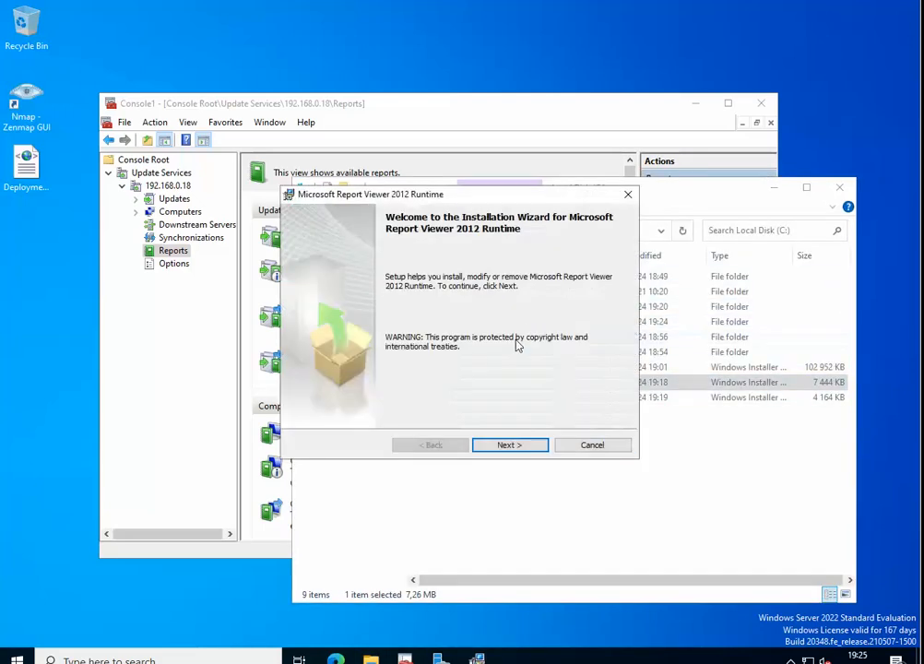
left_click(524, 445)
left_click(433, 394)
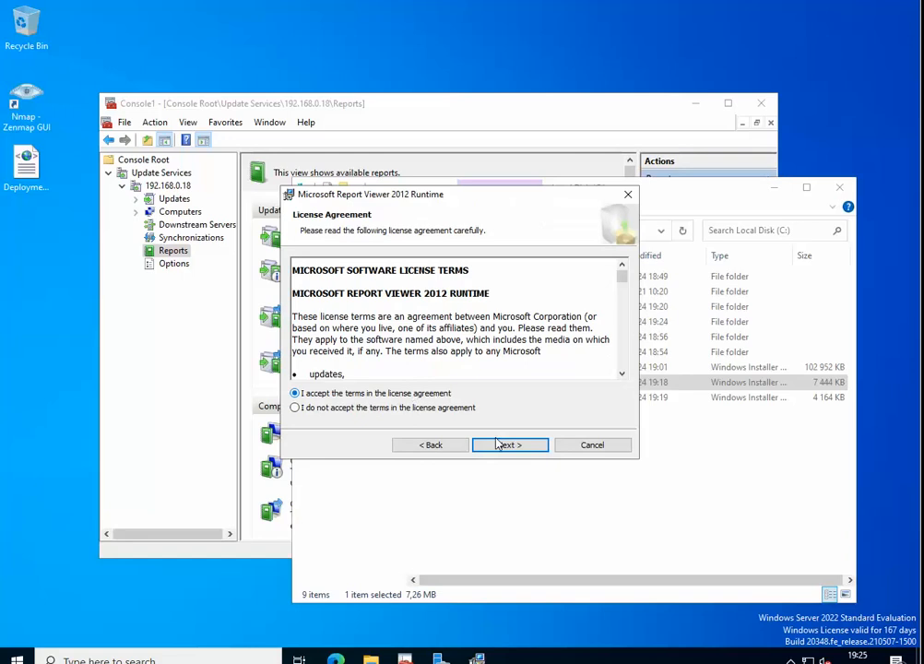
left_click(525, 450)
left_click(523, 449)
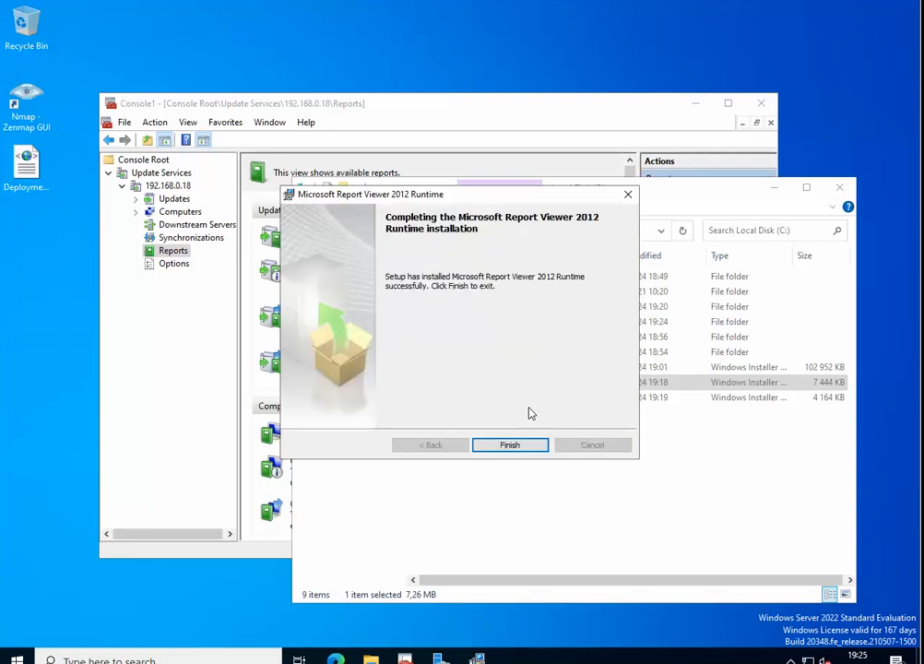
left_click(515, 444)
Step: Refresh the 192.168.0.18 server node, try to open its Update Status Summary report, and dismiss the message
left_click_drag(524, 107, 487, 104)
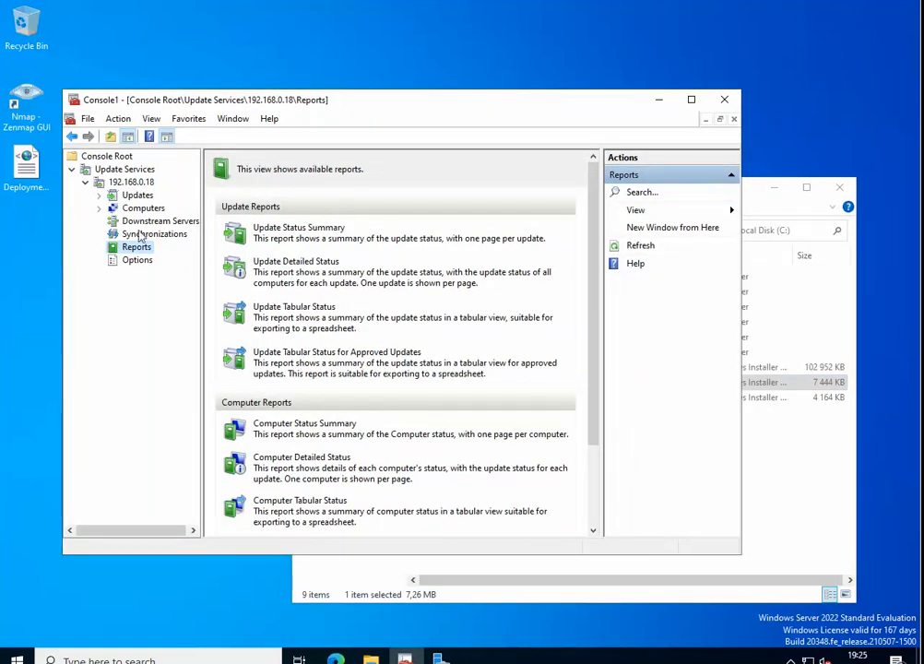
left_click(137, 185)
right_click(140, 184)
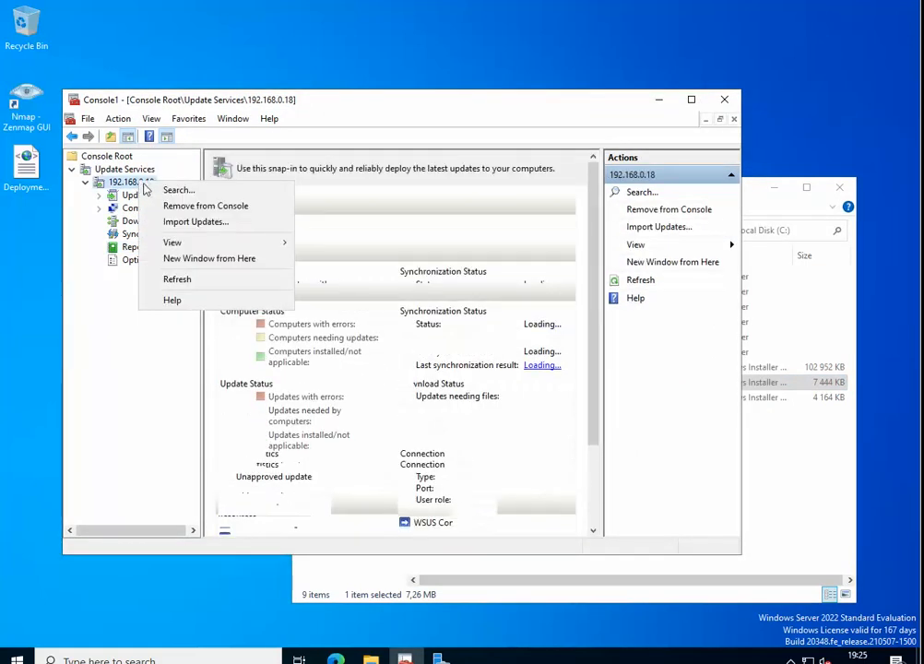
left_click(189, 283)
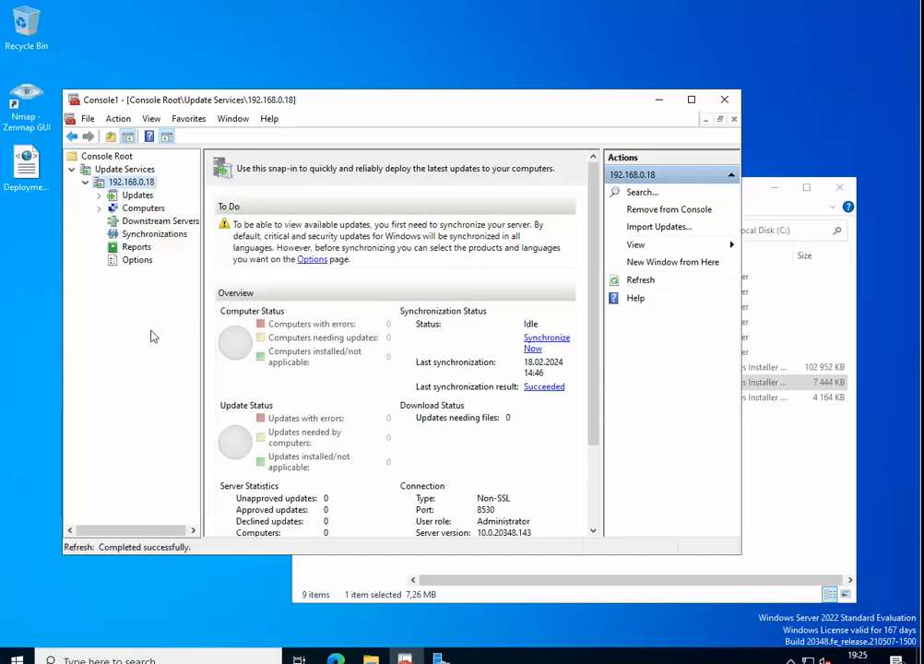
left_click(139, 248)
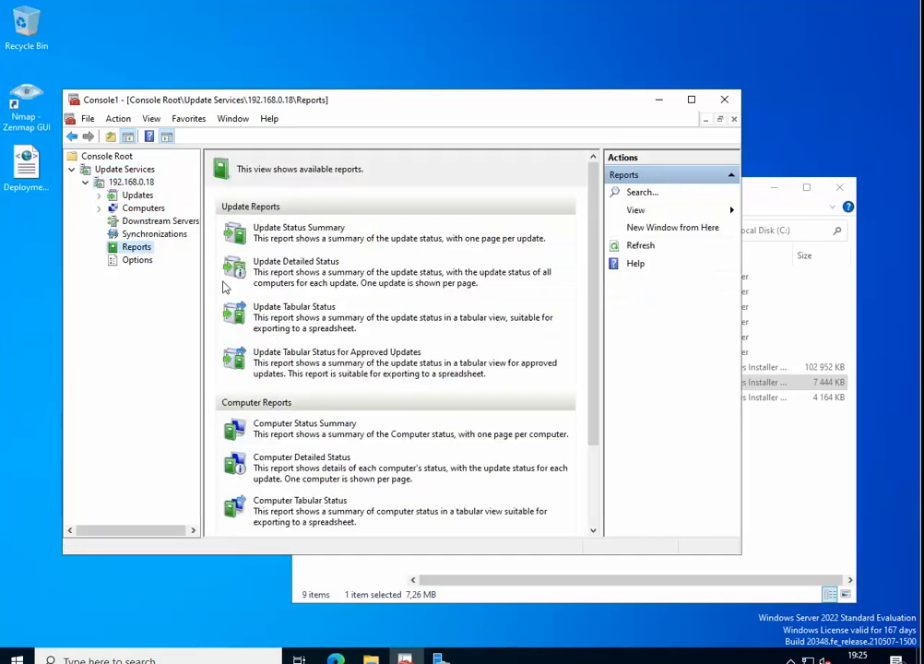
left_click(325, 237)
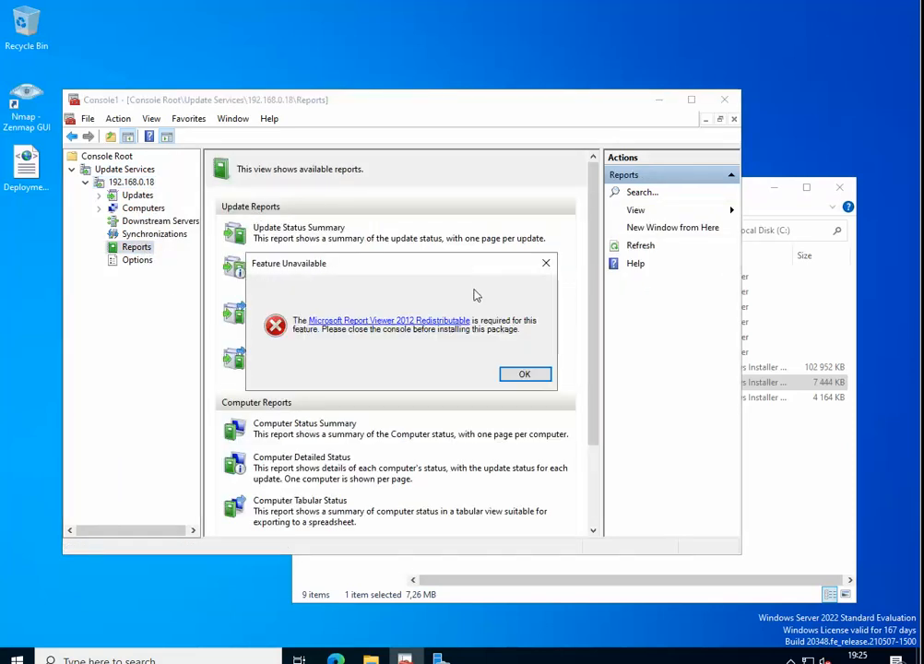
left_click(547, 264)
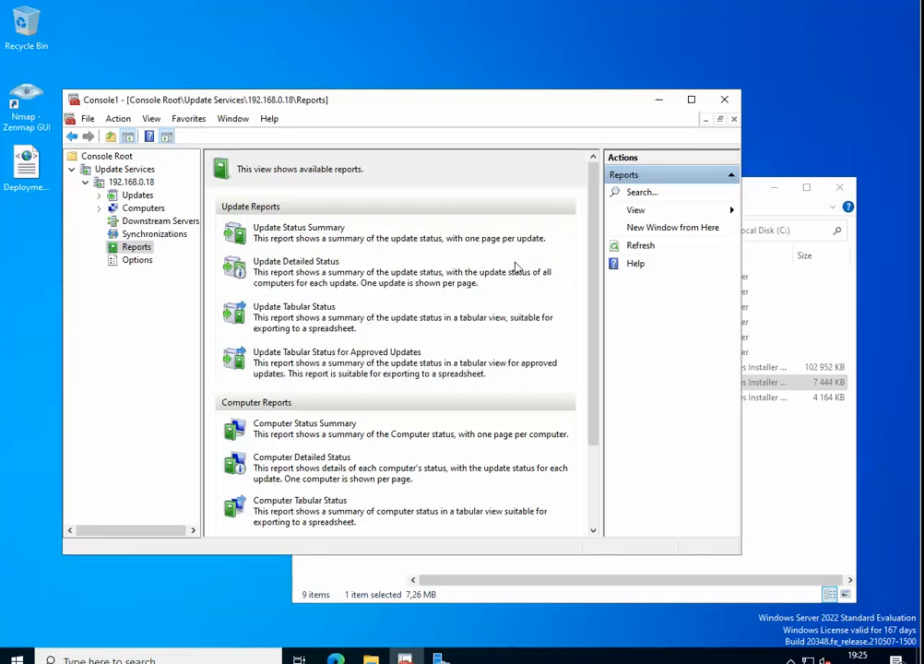
Step: Close the console without saving its settings and start a new empty MMC console
left_click(724, 99)
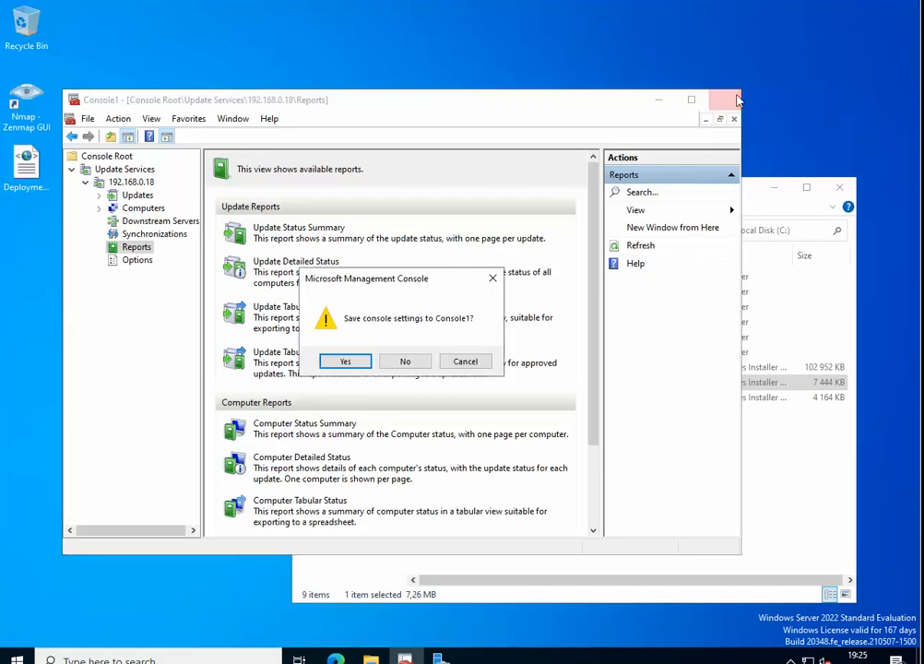
left_click(403, 361)
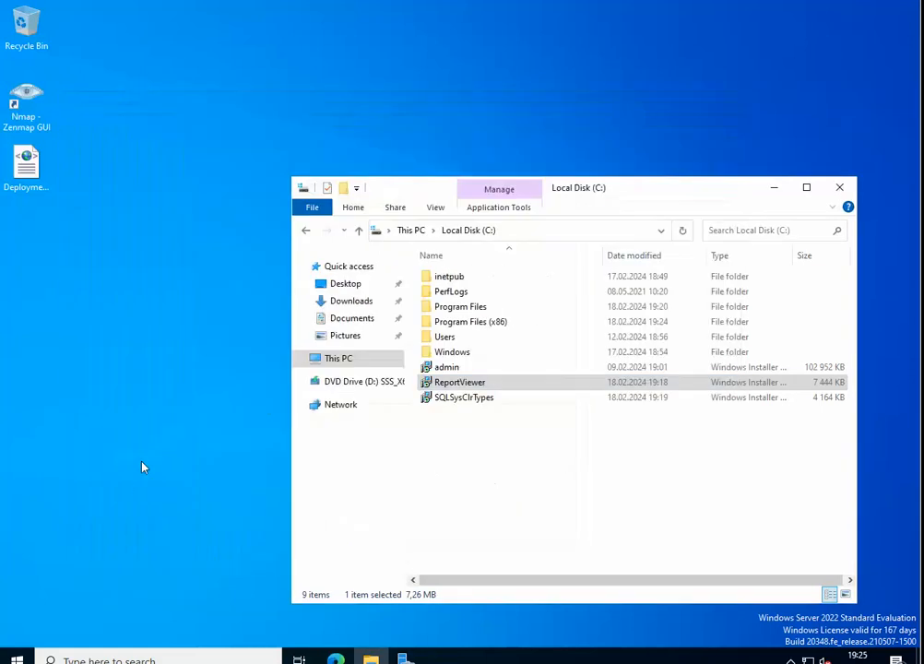
left_click(16, 657)
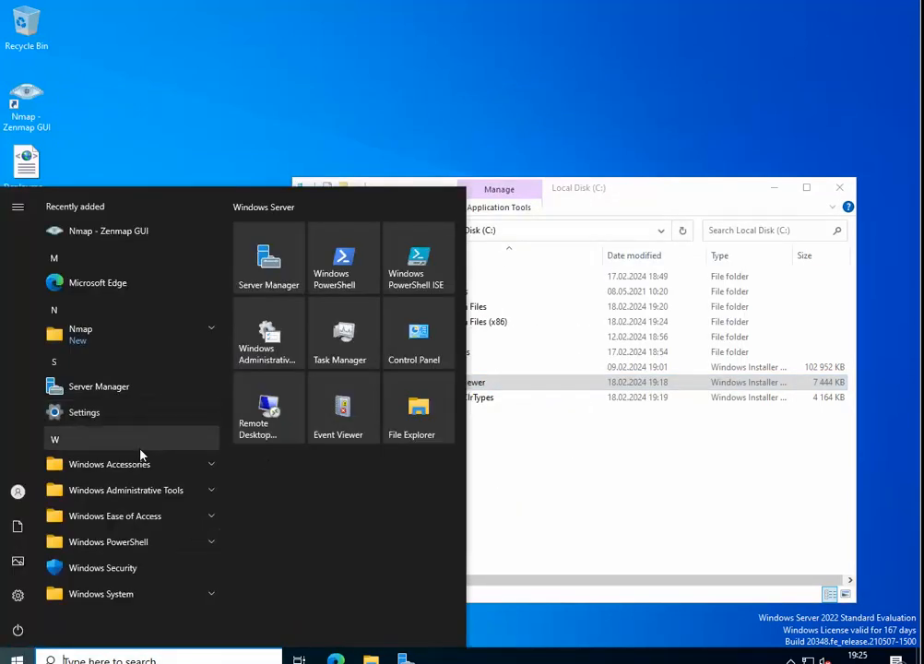
type("mmc")
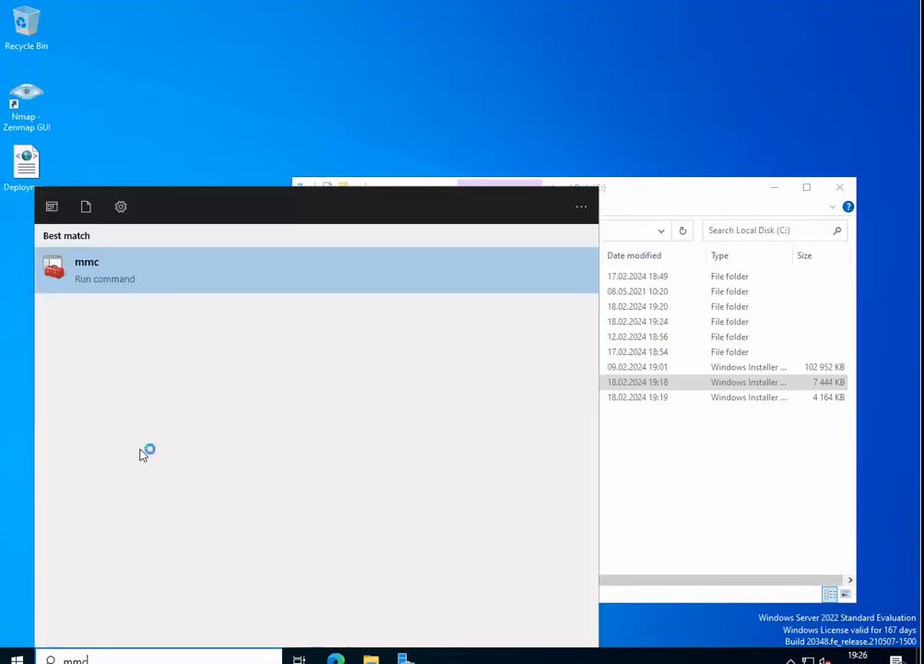
key("Return")
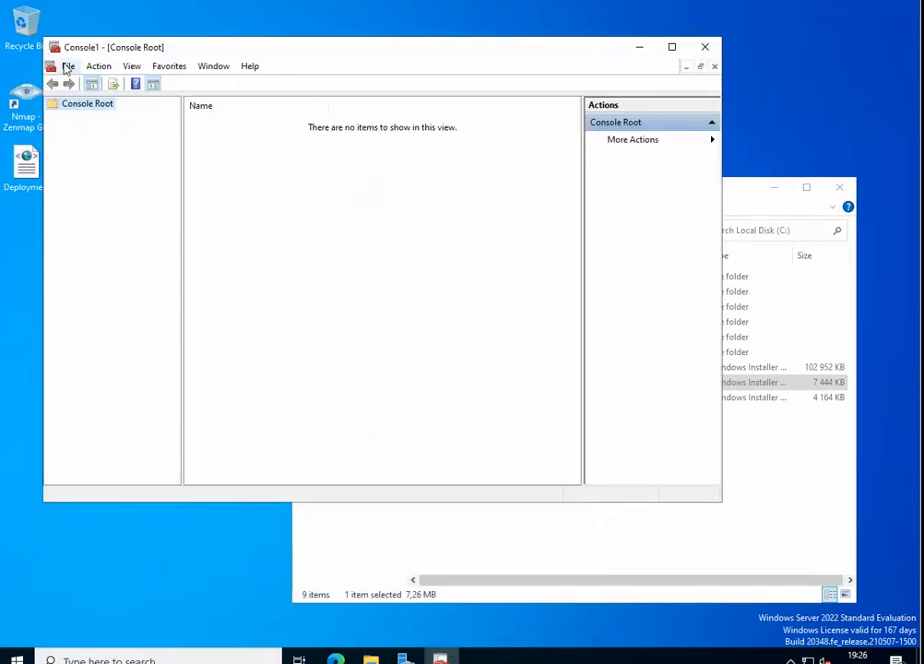
Step: Add the Update Services snap-in to the new console
left_click(68, 67)
left_click(96, 152)
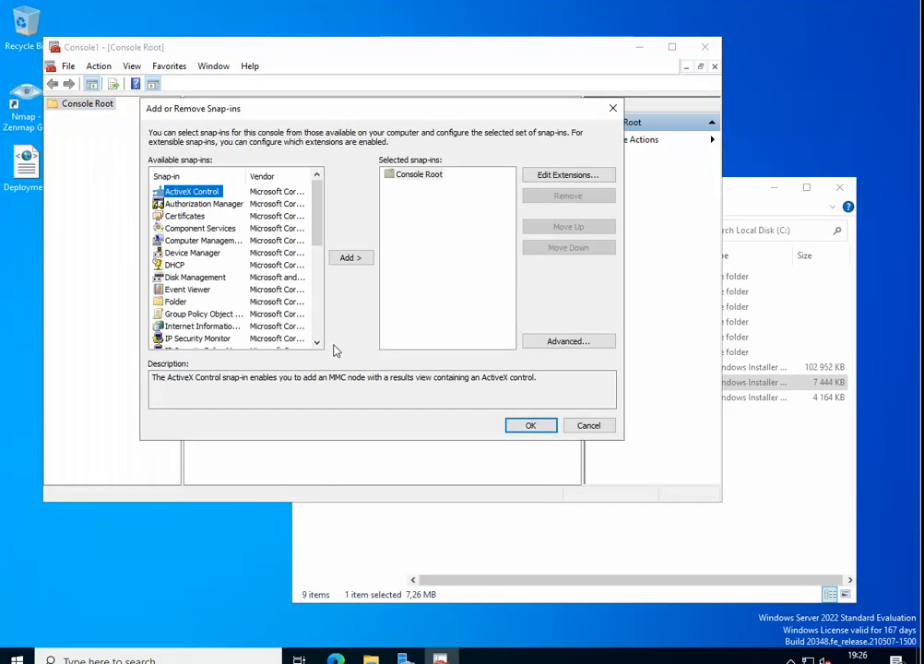
scroll(257, 327, "down", 6)
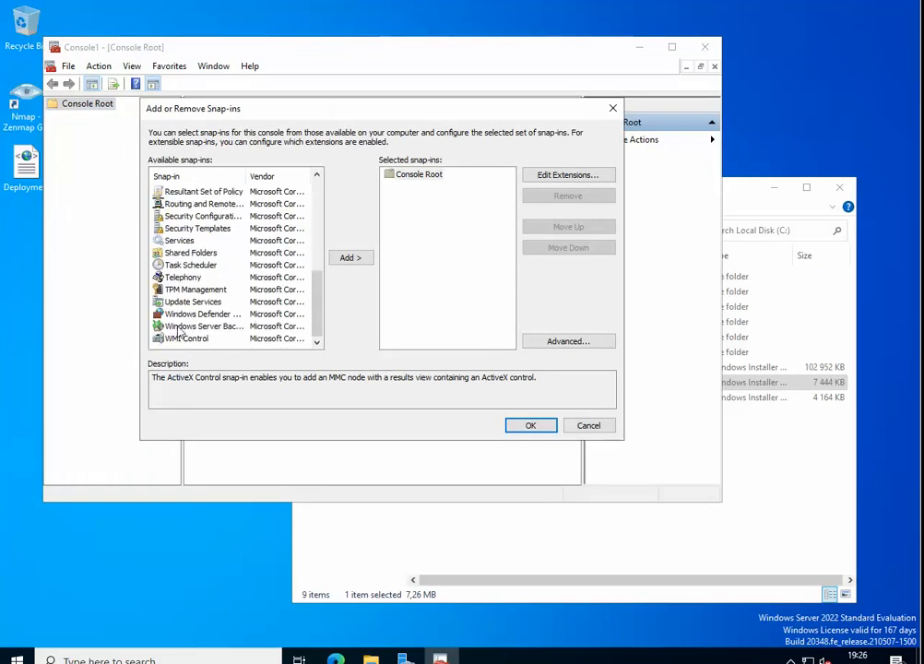
left_click(193, 301)
left_click(352, 259)
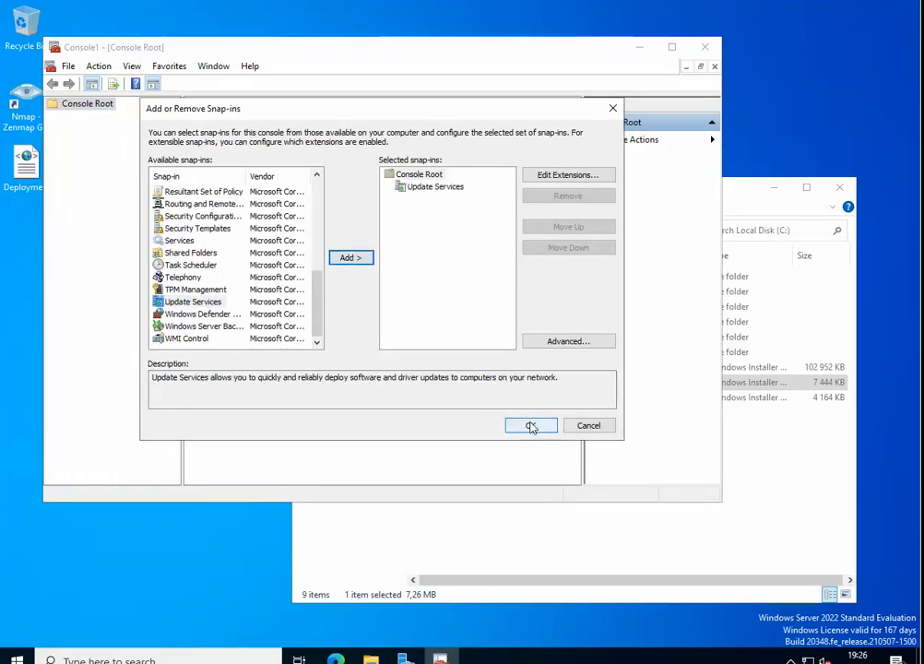
left_click(530, 426)
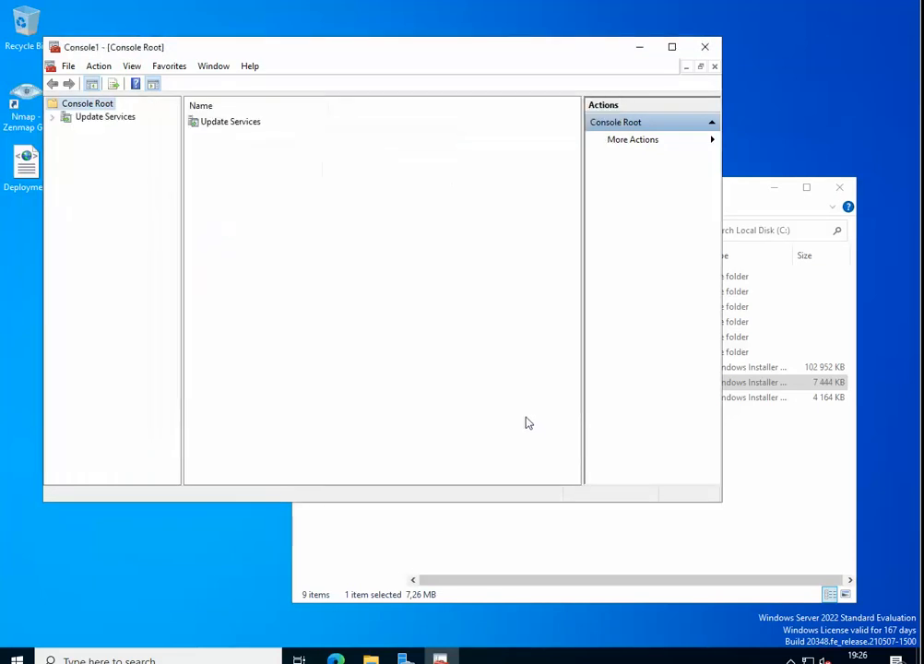
Step: Connect Update Services to the WSUS server 192.168.0.18 on port 8530 without SSL
left_click(97, 121)
right_click(98, 122)
left_click(149, 138)
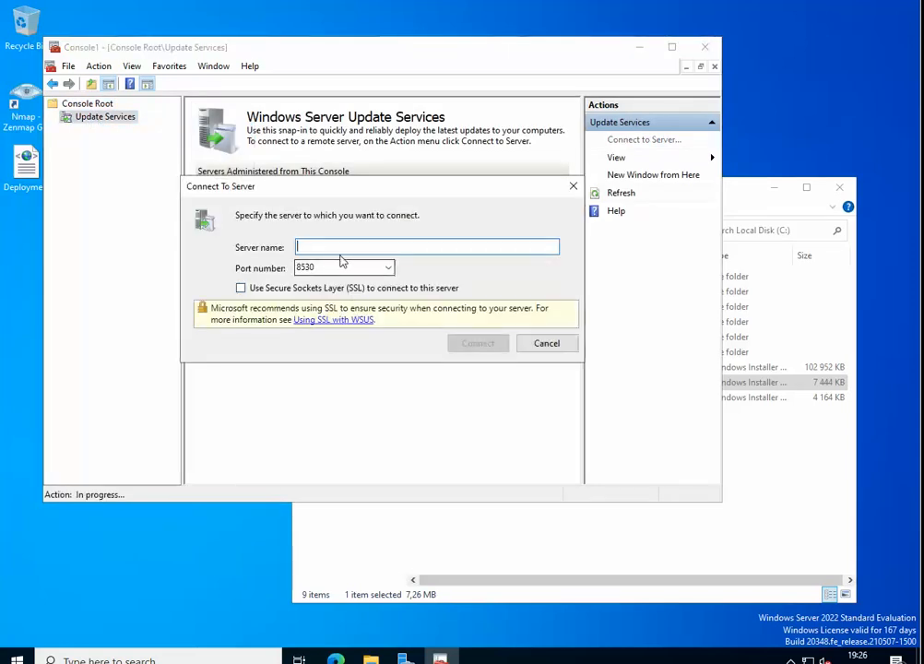
type("192")
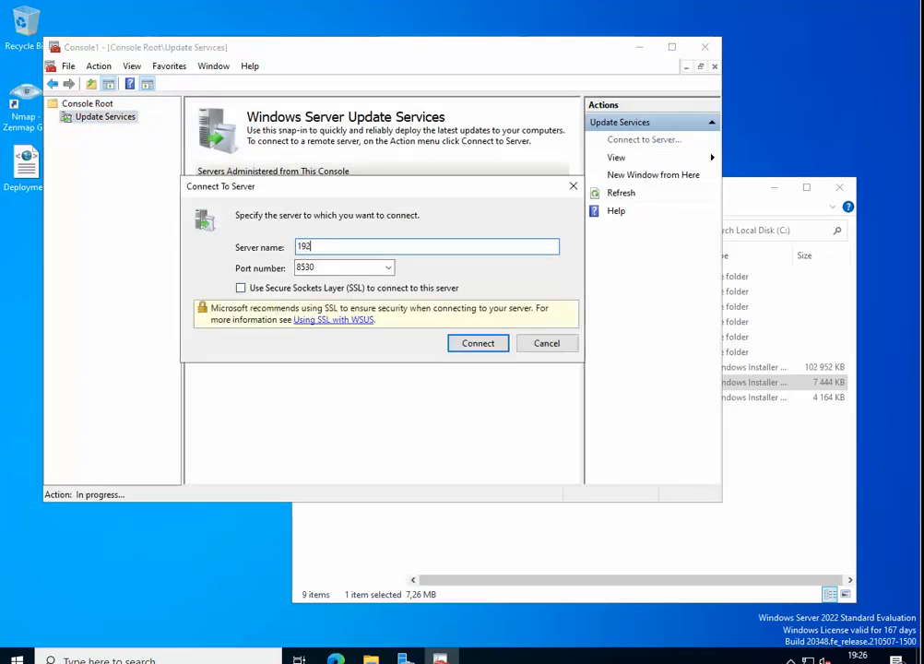
type(".168.0.18")
key("Return")
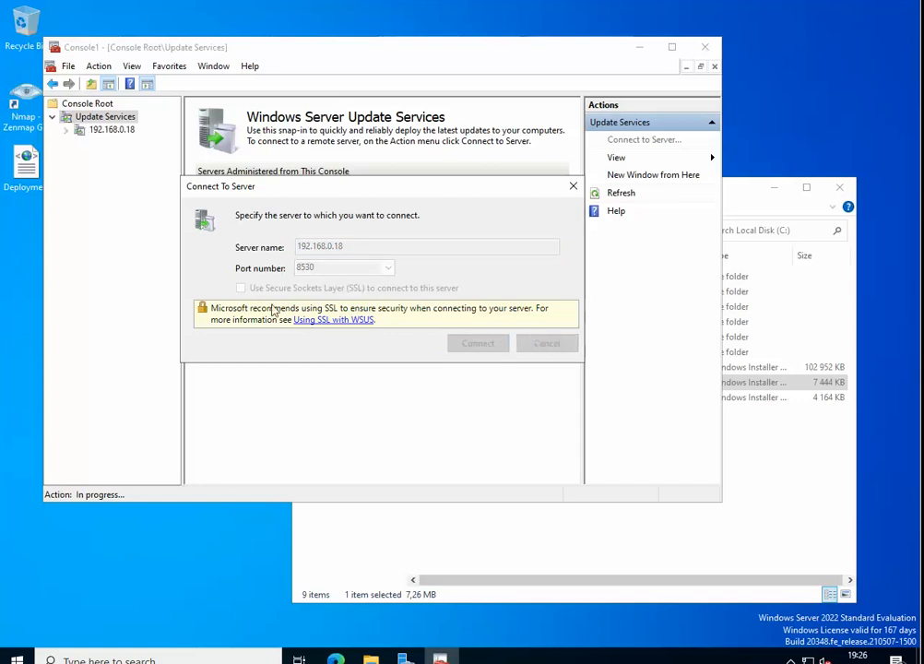
Step: Open the Update Tabular Status report from the 192.168.0.18 server's Reports, look over its options, and close the report window
left_click(67, 131)
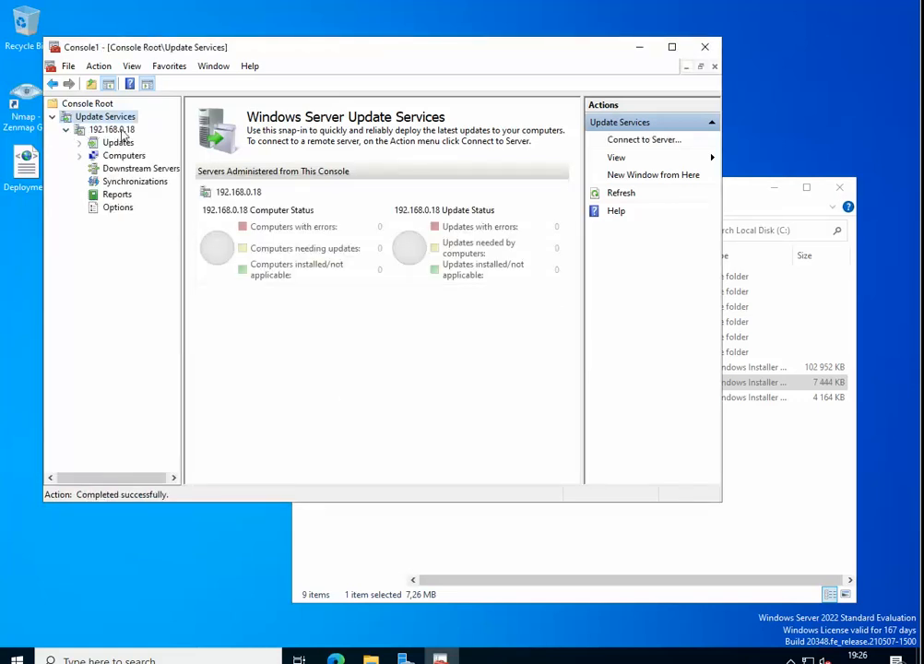
left_click(120, 196)
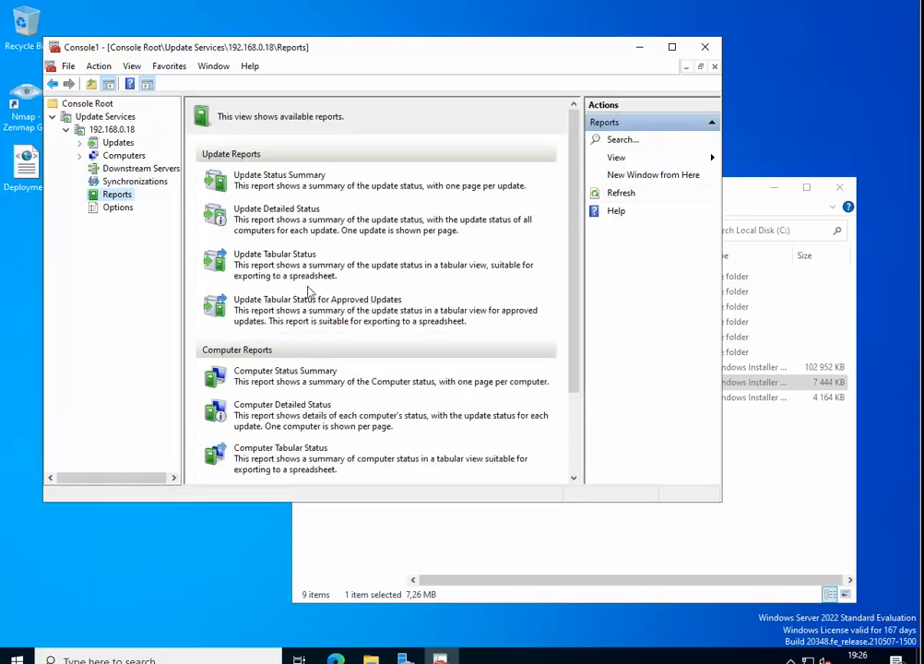
left_click(305, 262)
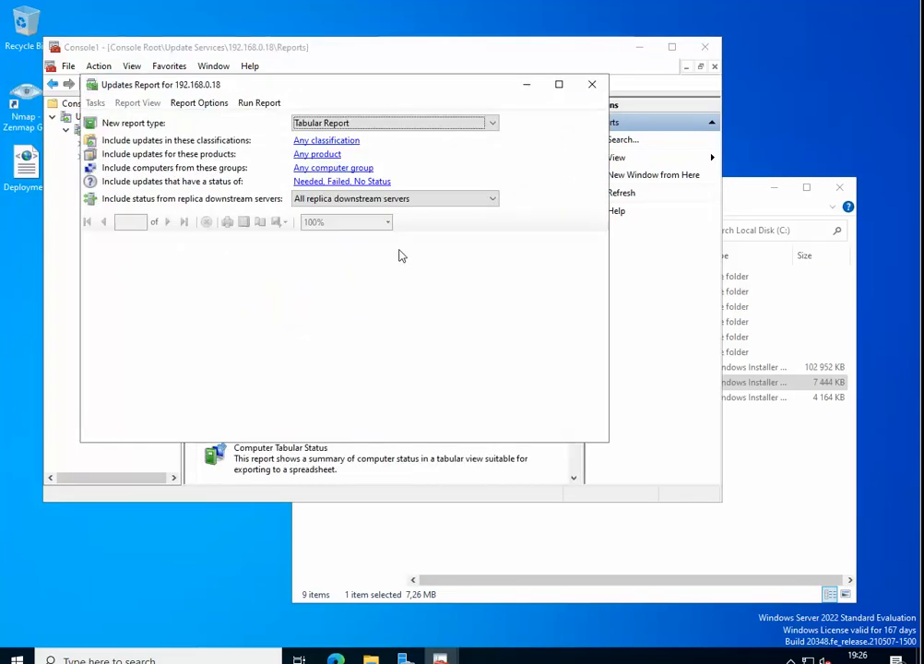
left_click_drag(380, 85, 563, 122)
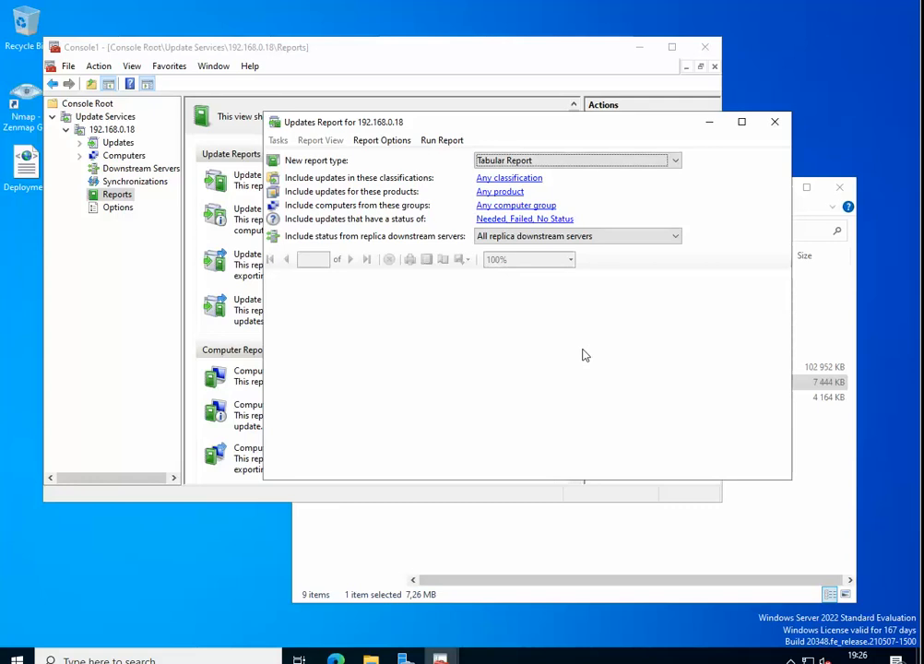
left_click_drag(541, 129, 585, 127)
left_click(816, 120)
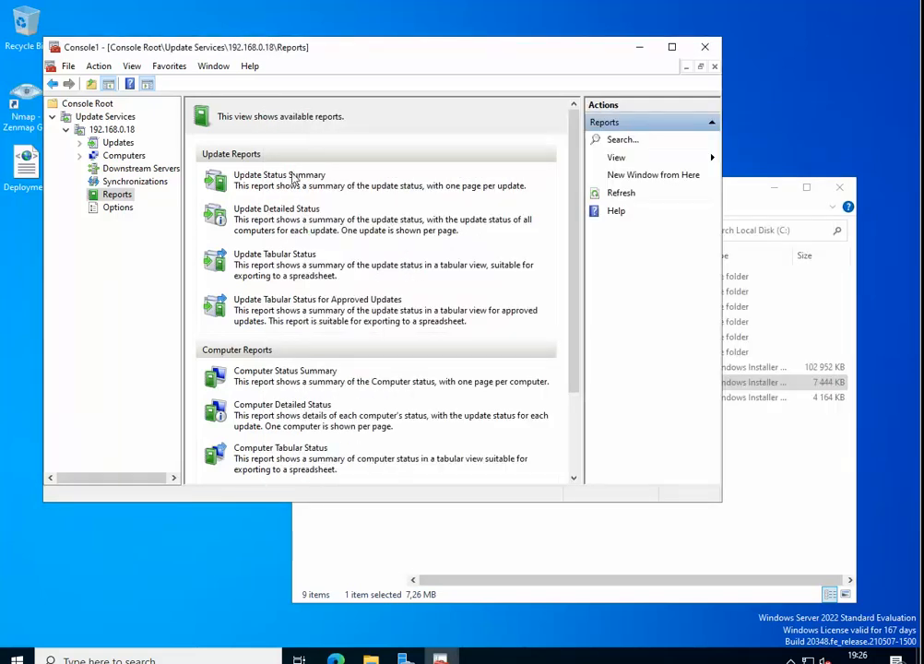
Step: Open the Update Status Summary report to check that it loads, and close the report window
left_click(298, 177)
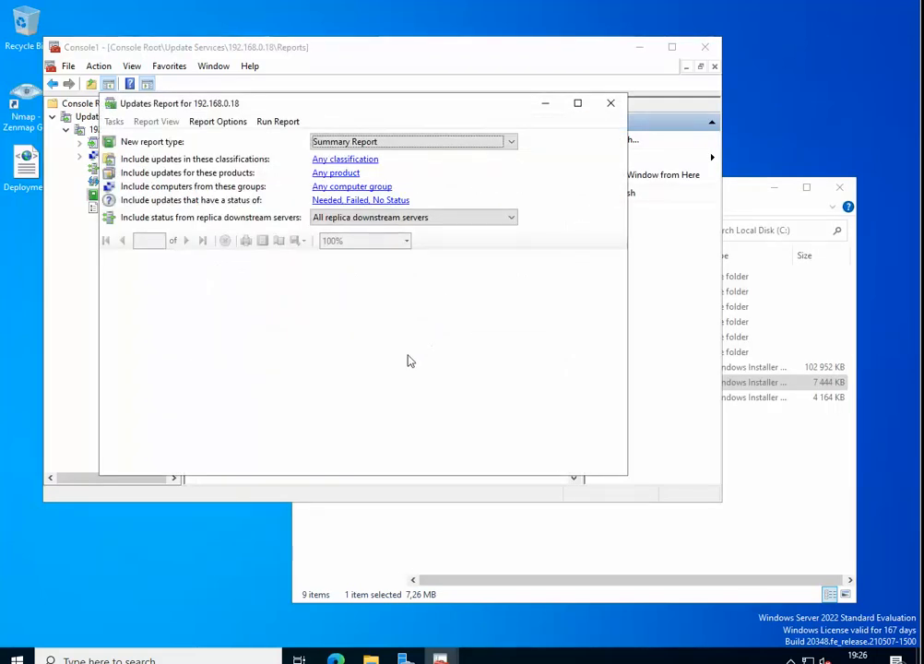
left_click_drag(376, 95, 533, 201)
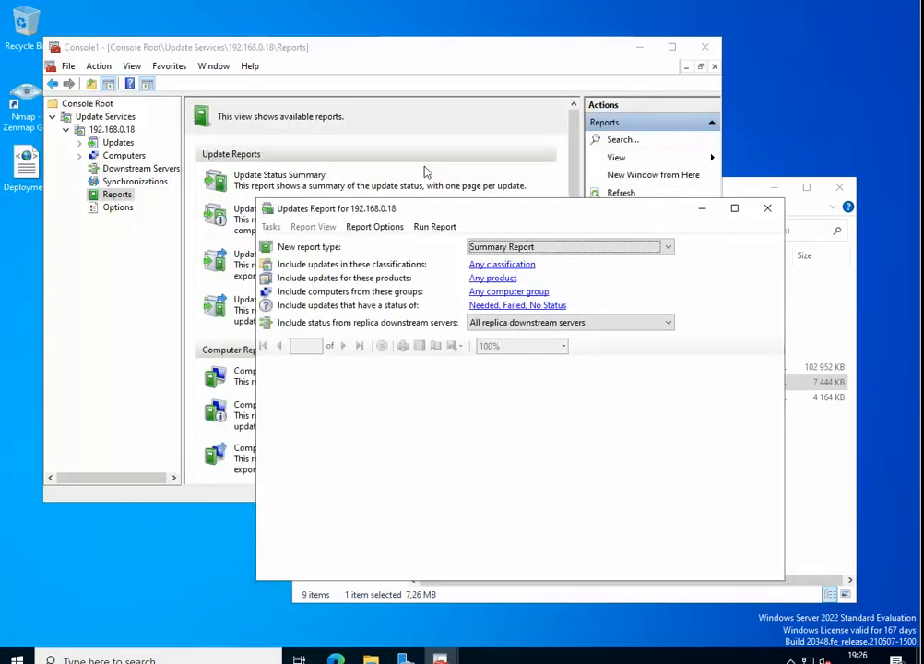
left_click(767, 208)
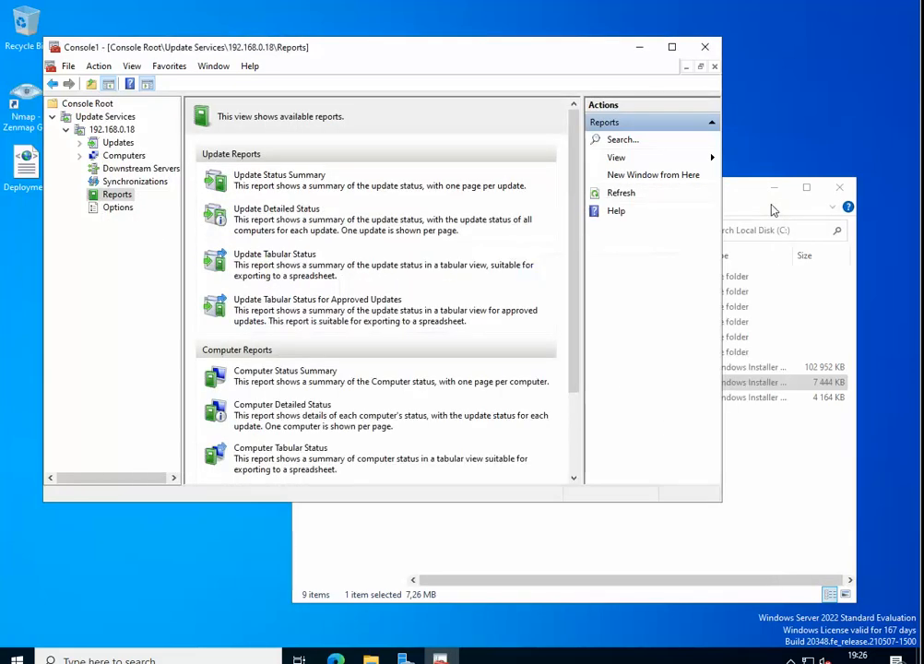
Step: Close the Local Disk (C:) folder window, and reposition and enlarge the console window on the desktop
left_click(763, 212)
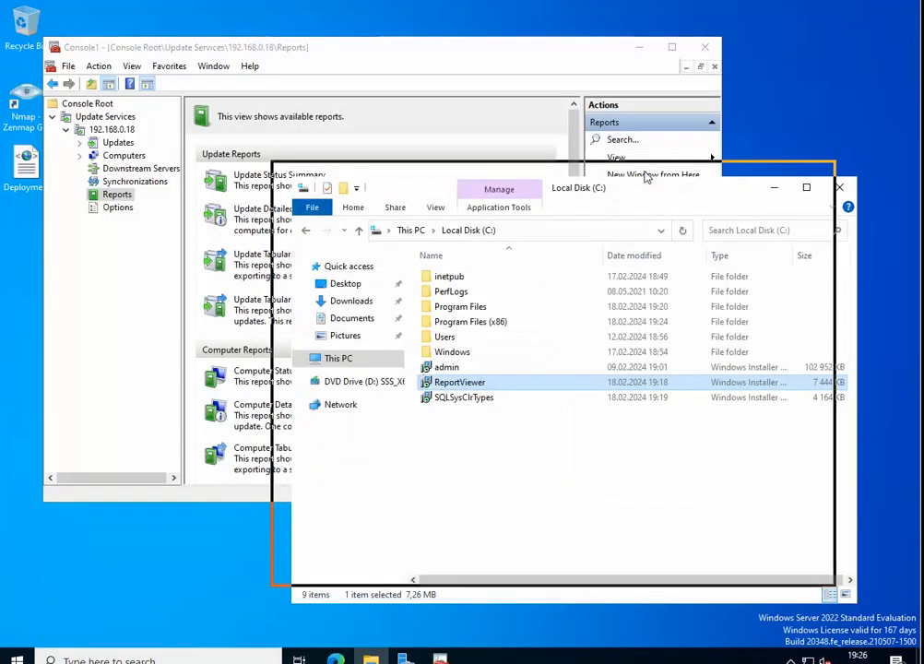
left_click(815, 174)
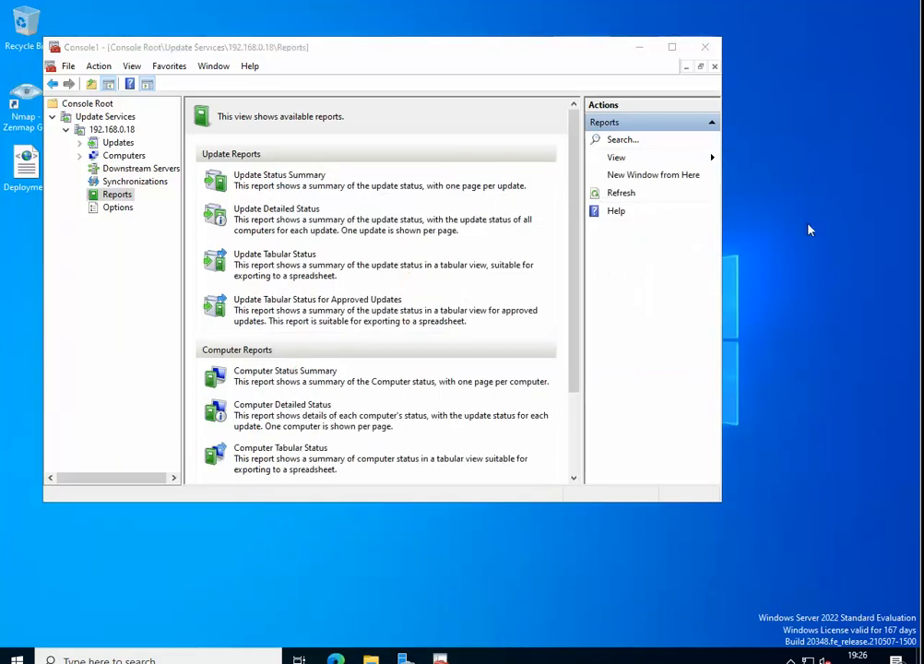
left_click_drag(380, 57, 435, 74)
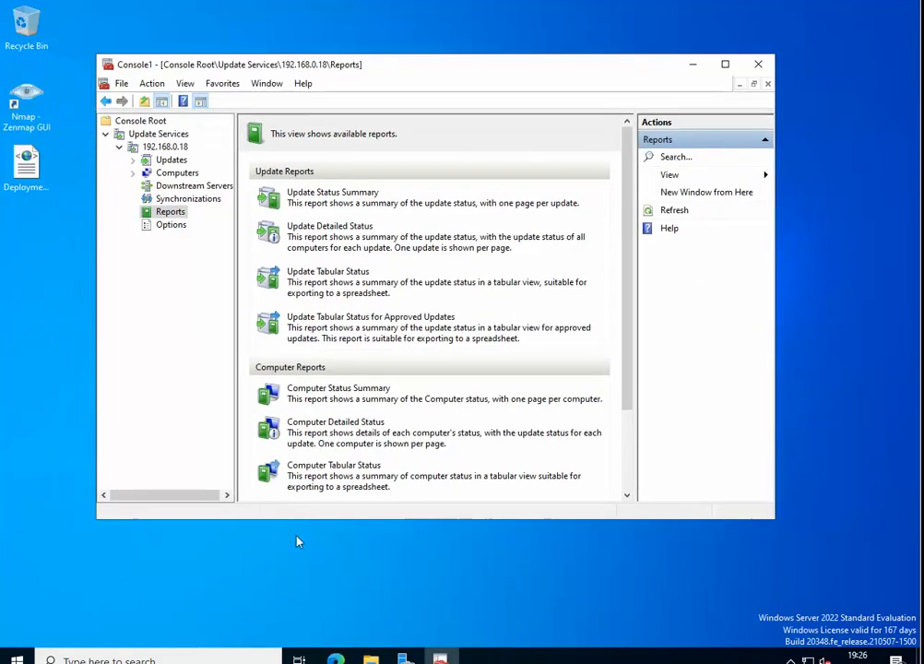
left_click_drag(774, 522, 829, 570)
left_click(509, 587)
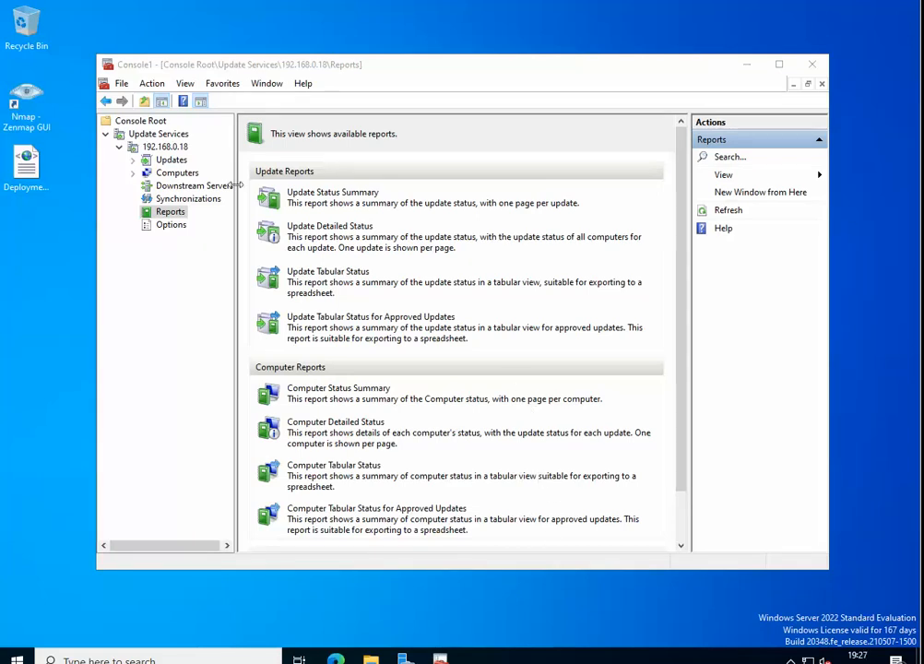
Step: Show the overview page of the WSUS server 192.168.0.18 in the console
left_click(180, 300)
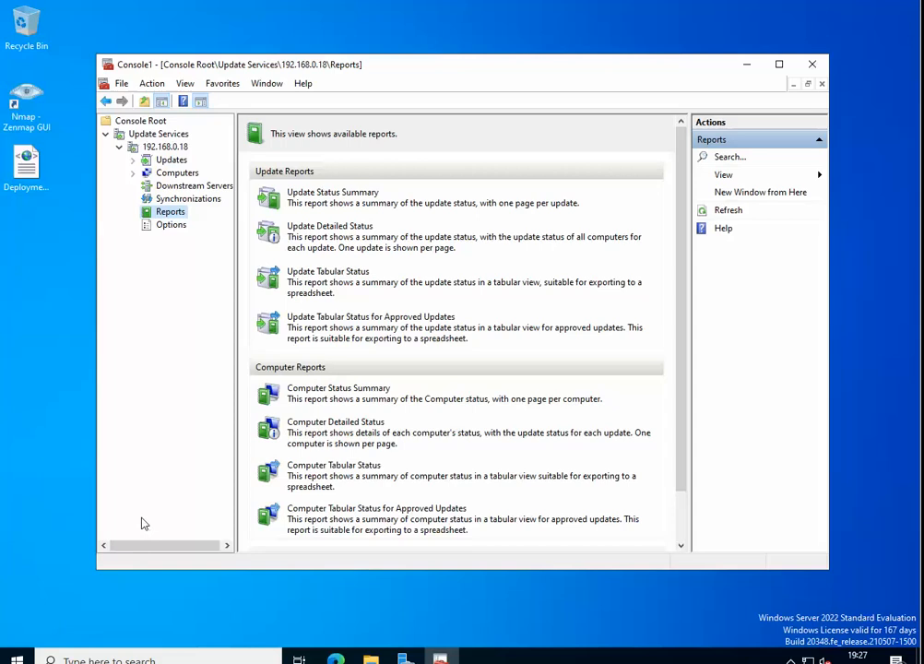
left_click(68, 321)
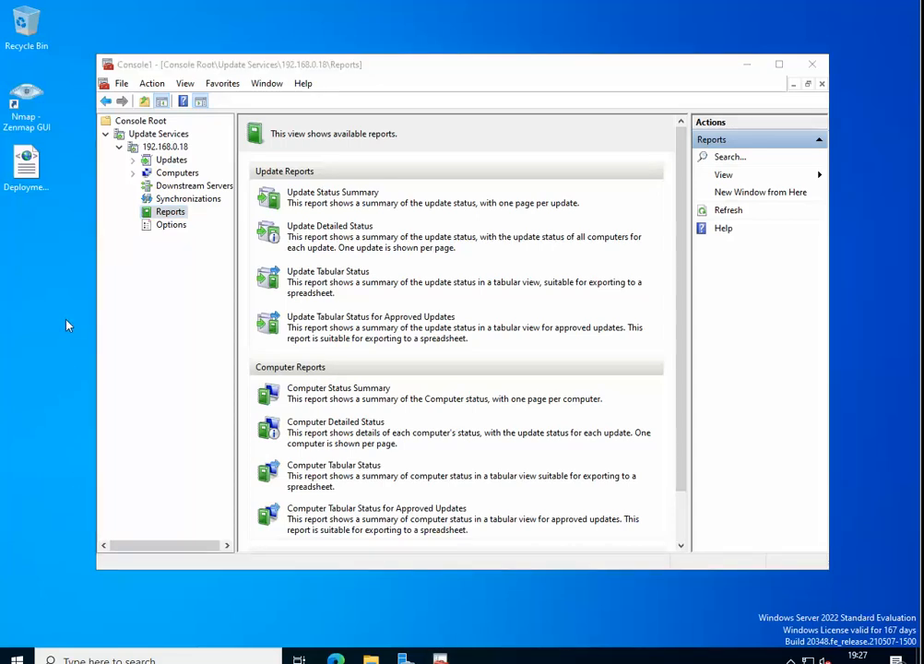
left_click(170, 147)
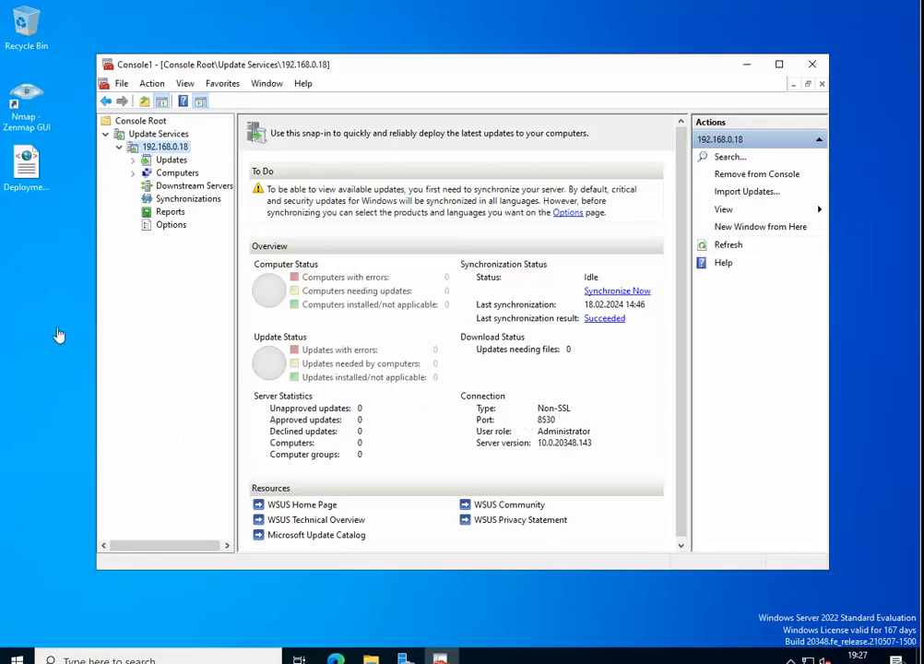
left_click(66, 371)
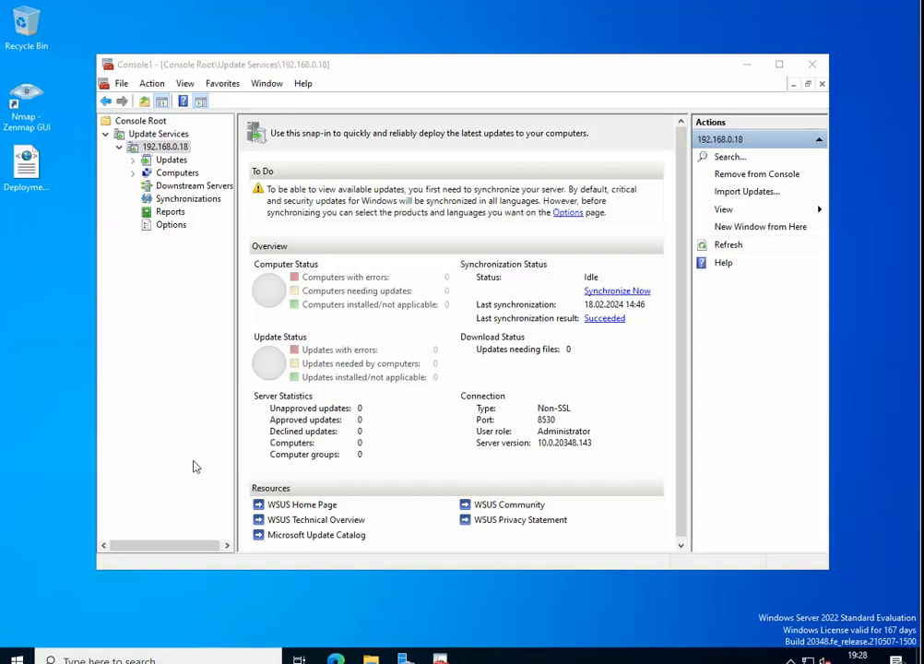
left_click_drag(92, 567, 74, 581)
left_click(233, 612)
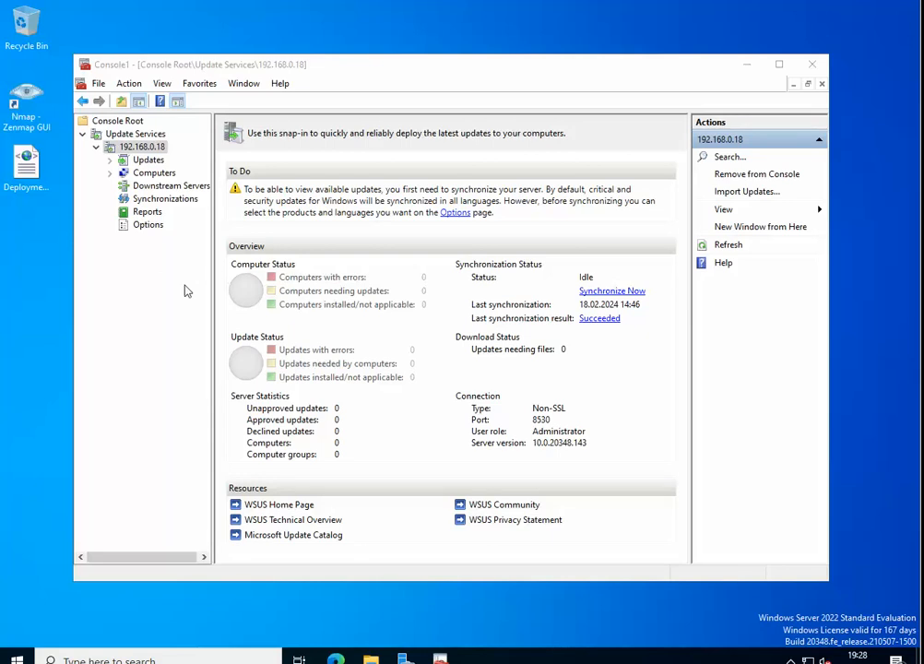
left_click(163, 259)
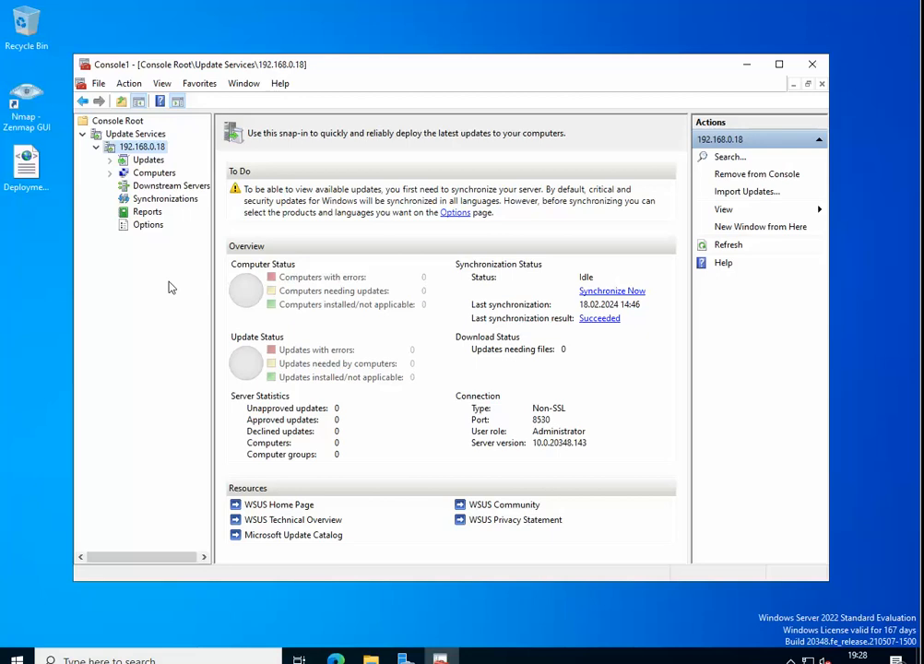
left_click(55, 323)
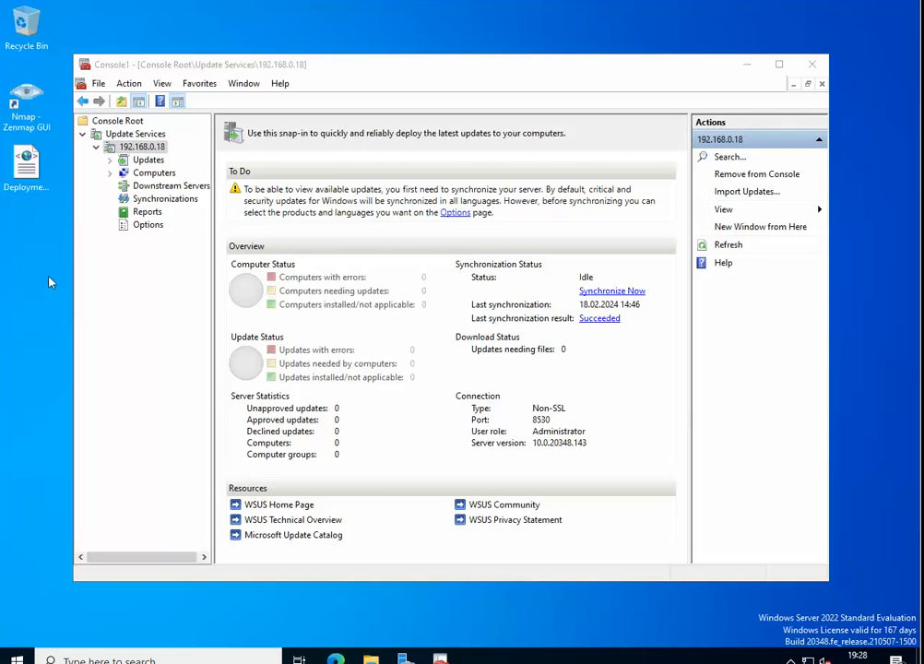
left_click(366, 72)
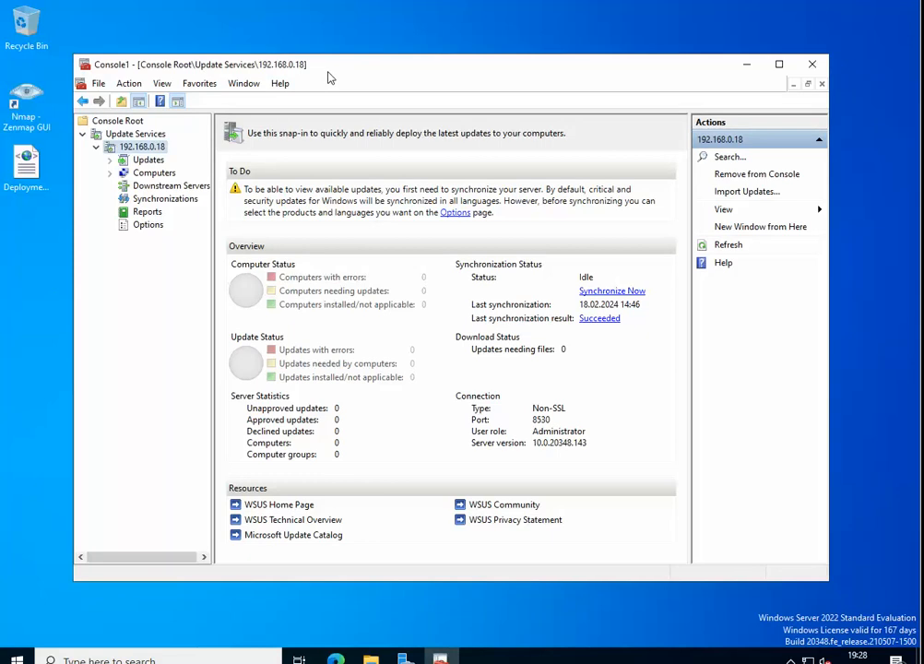
left_click_drag(366, 72, 379, 59)
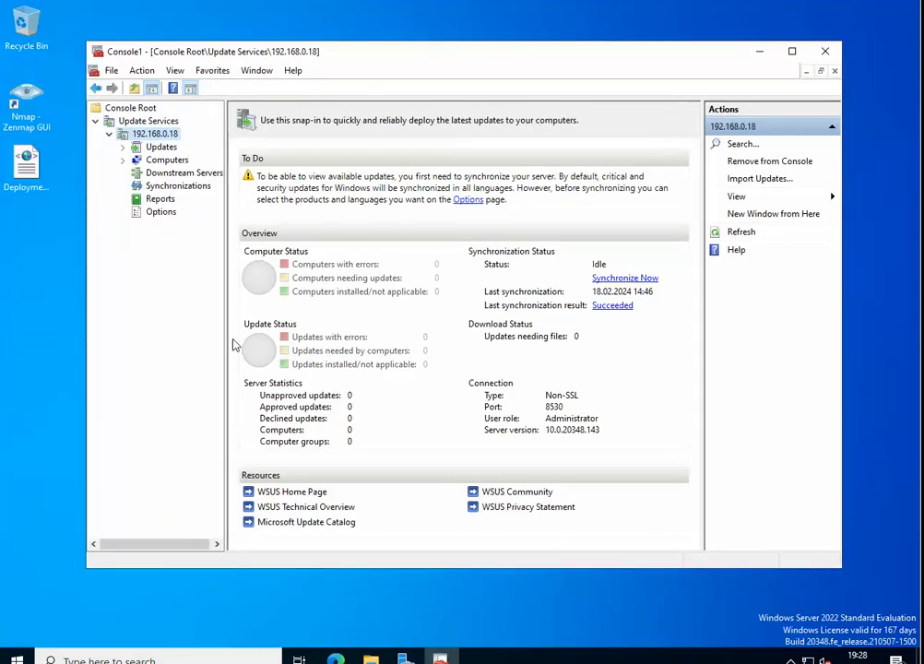
left_click(61, 257)
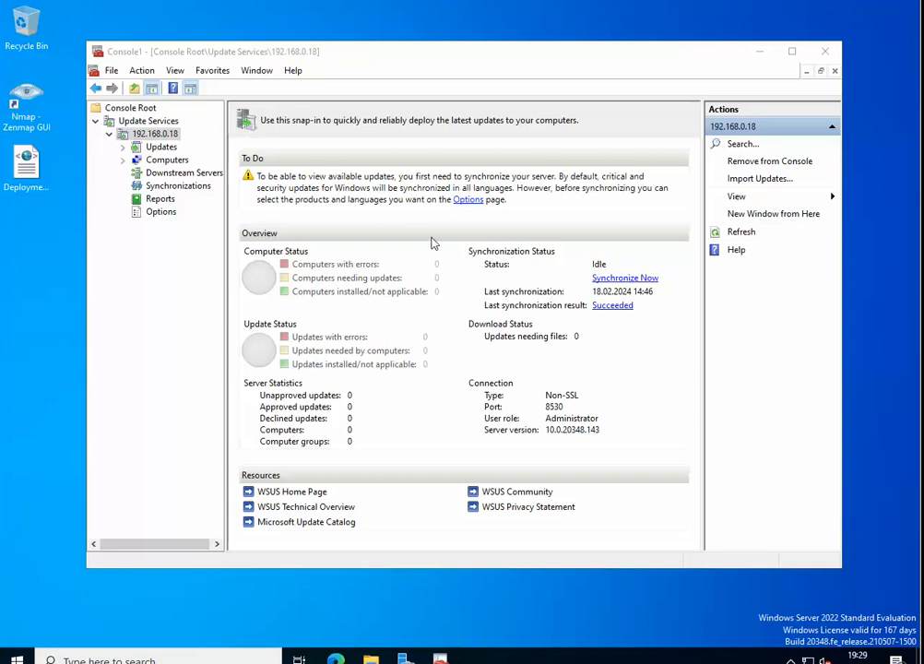
left_click_drag(387, 58, 377, 64)
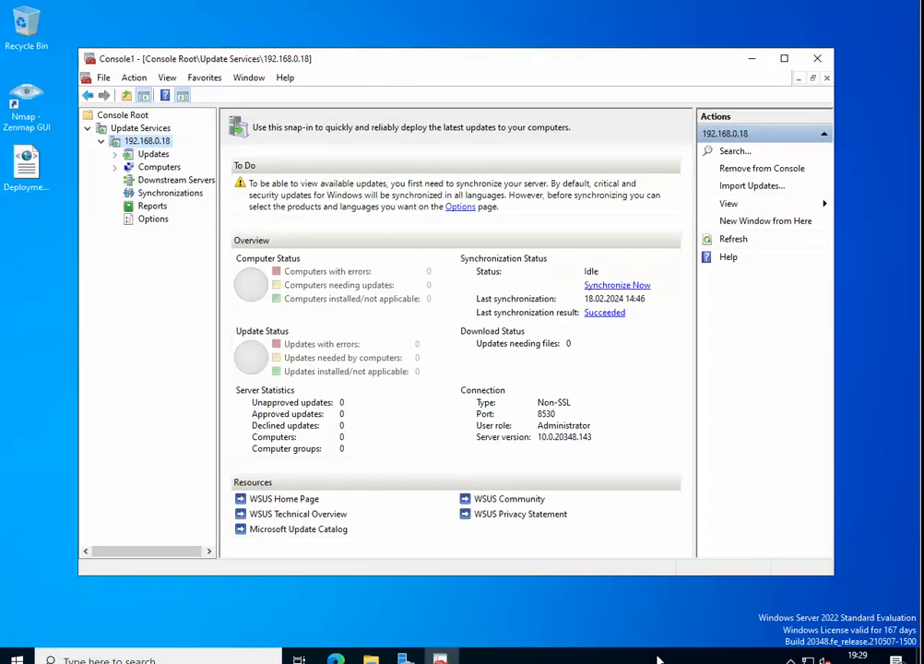